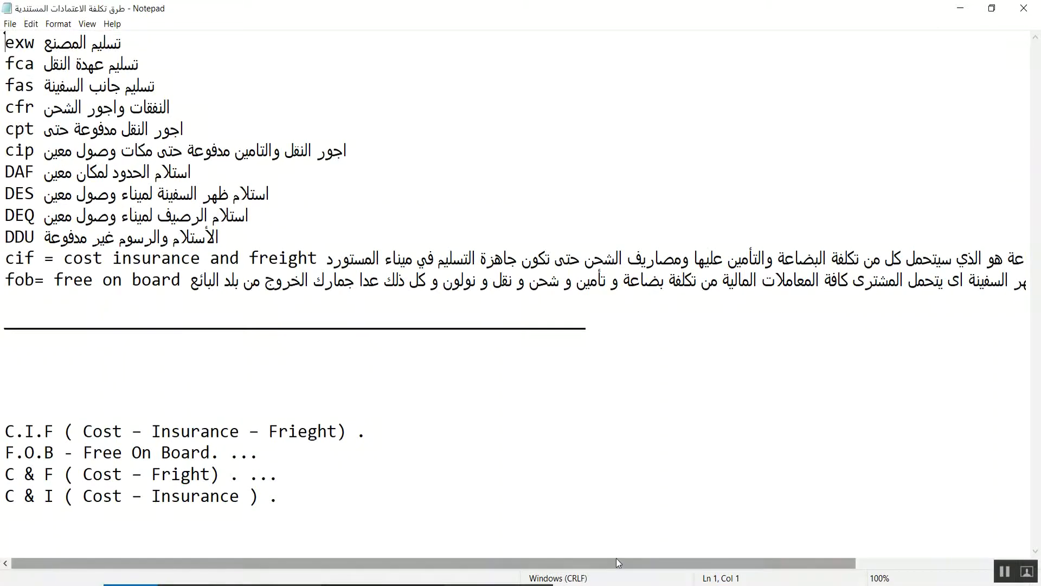
In the Onyx ERP purchase cost types screen, add a new cost type and name it FOB.
{"action": "left_click_drag", "start_coordinate": [616, 561], "coordinate": [779, 561]}
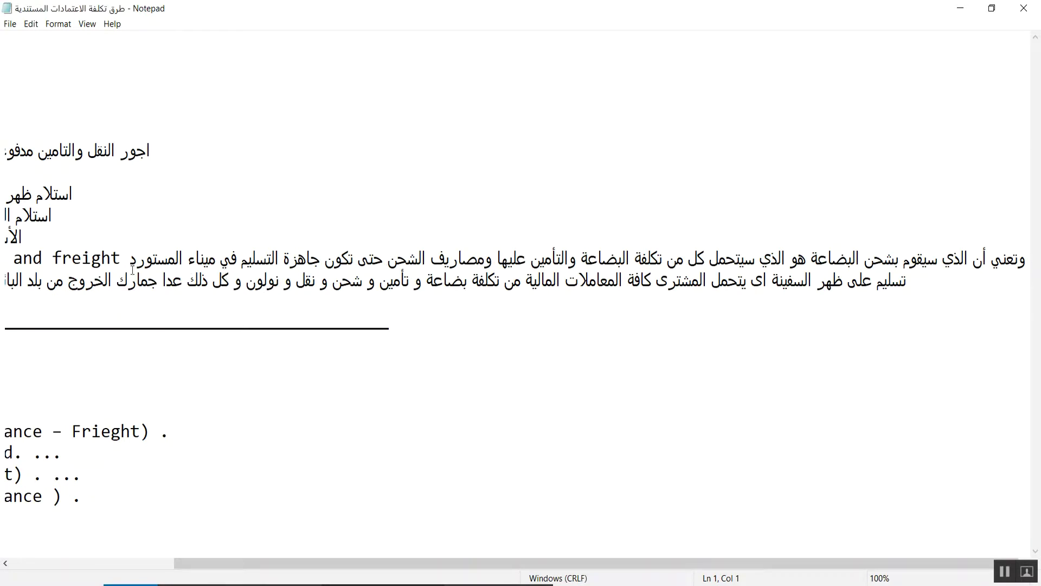
{"action": "left_click_drag", "start_coordinate": [408, 558], "coordinate": [148, 517]}
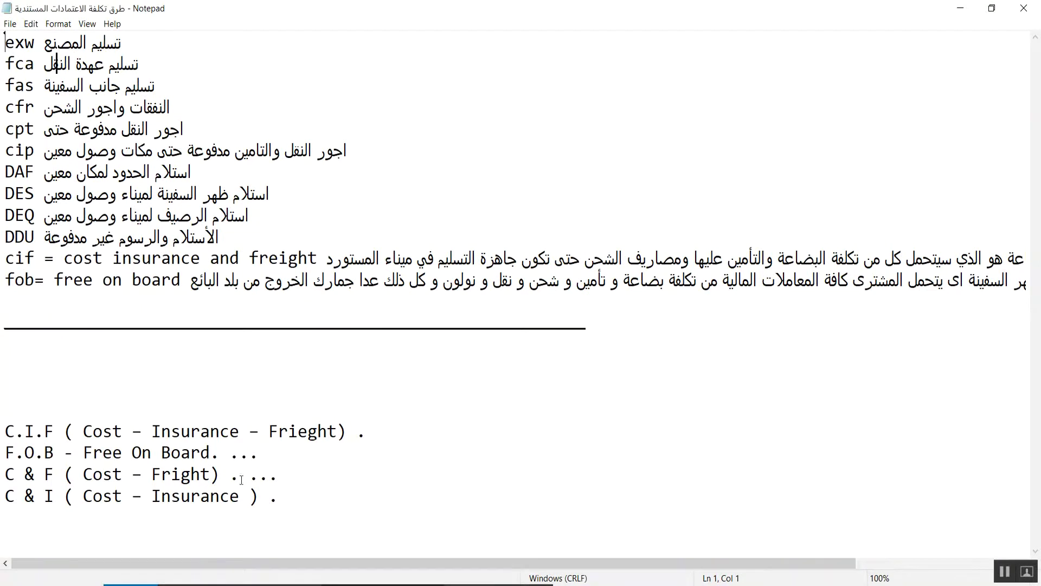
{"action": "left_click", "coordinate": [961, 8]}
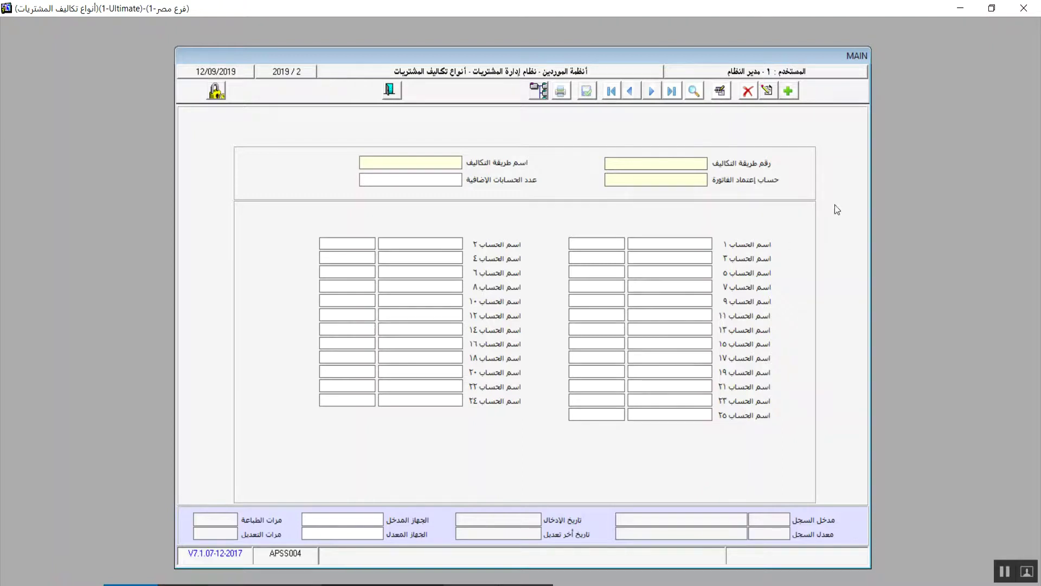
{"action": "left_click", "coordinate": [795, 93]}
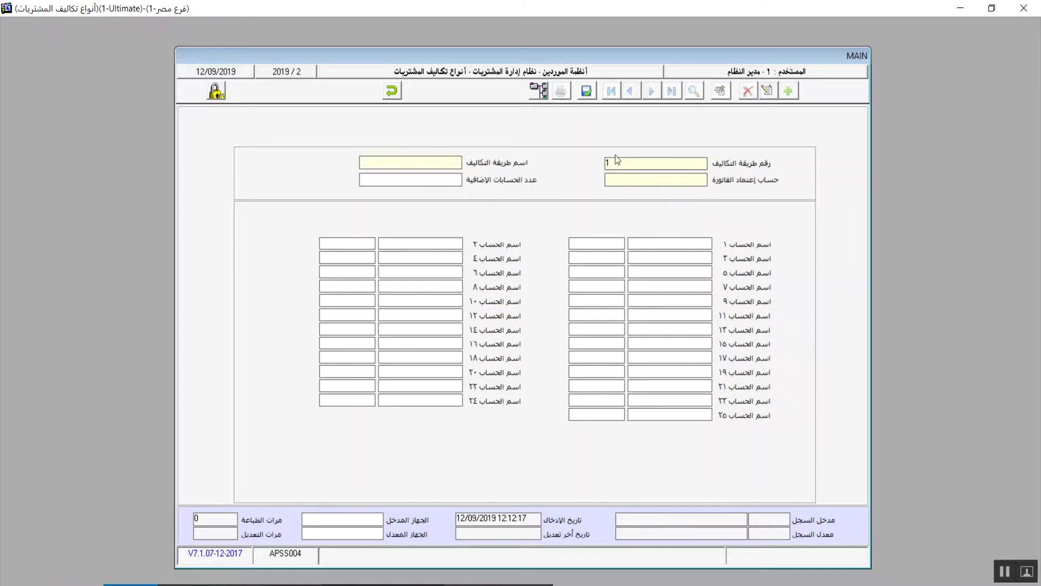
{"action": "type", "text": "FOB"}
Switch to the Notepad notes, examine the full CIF and FOB definitions, and return to the ERP cost type form.
{"action": "key", "text": "alt+Tab"}
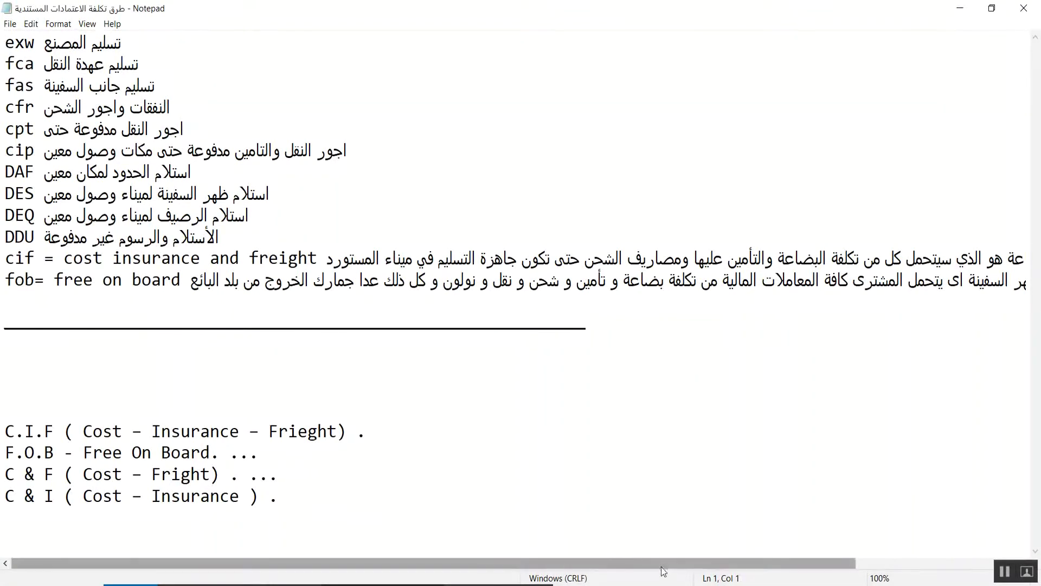
{"action": "left_click_drag", "start_coordinate": [660, 563], "coordinate": [823, 563]}
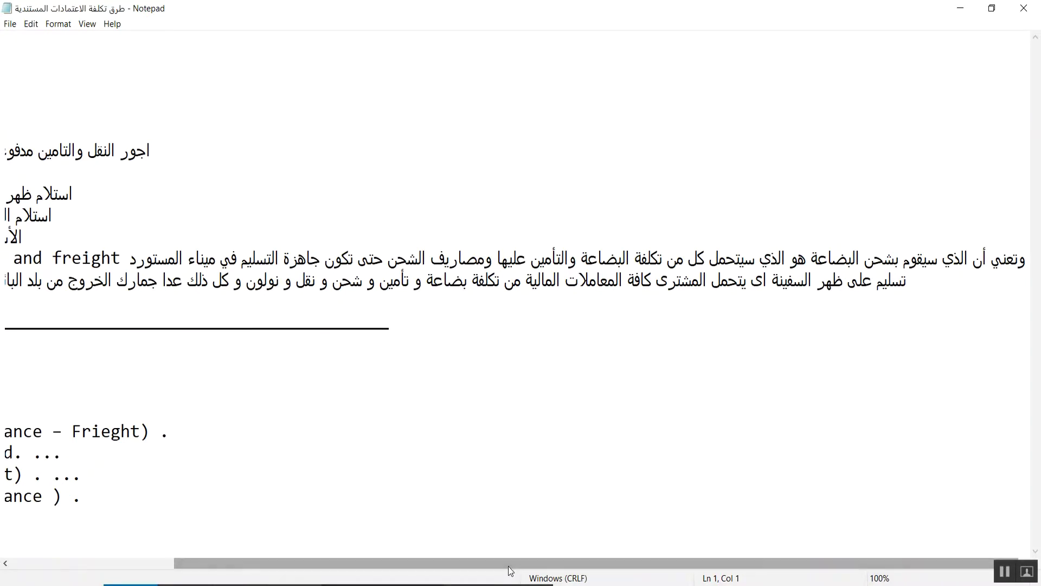
{"action": "left_click_drag", "start_coordinate": [508, 564], "coordinate": [352, 528]}
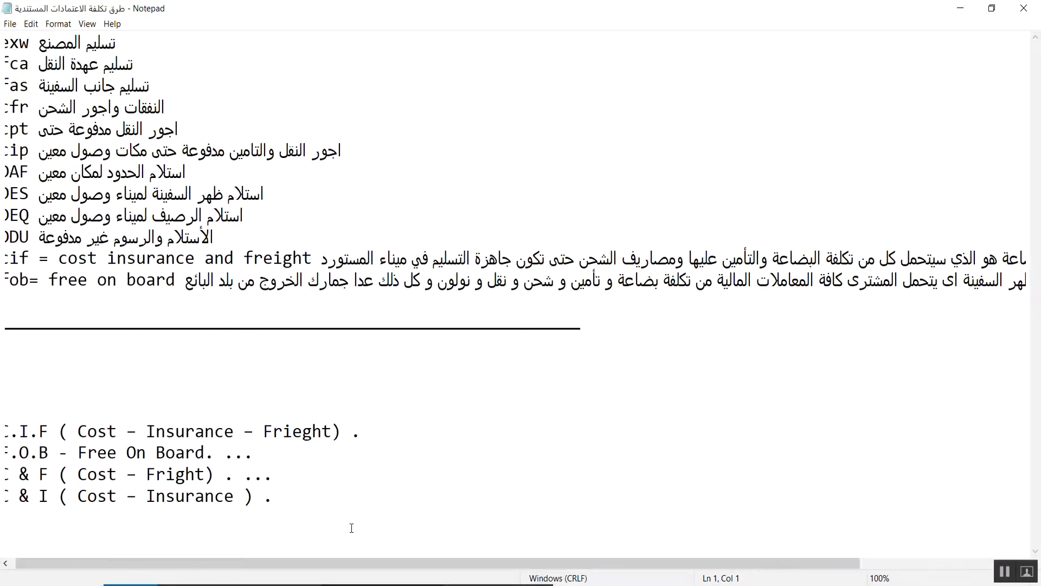
{"action": "left_click", "coordinate": [961, 8]}
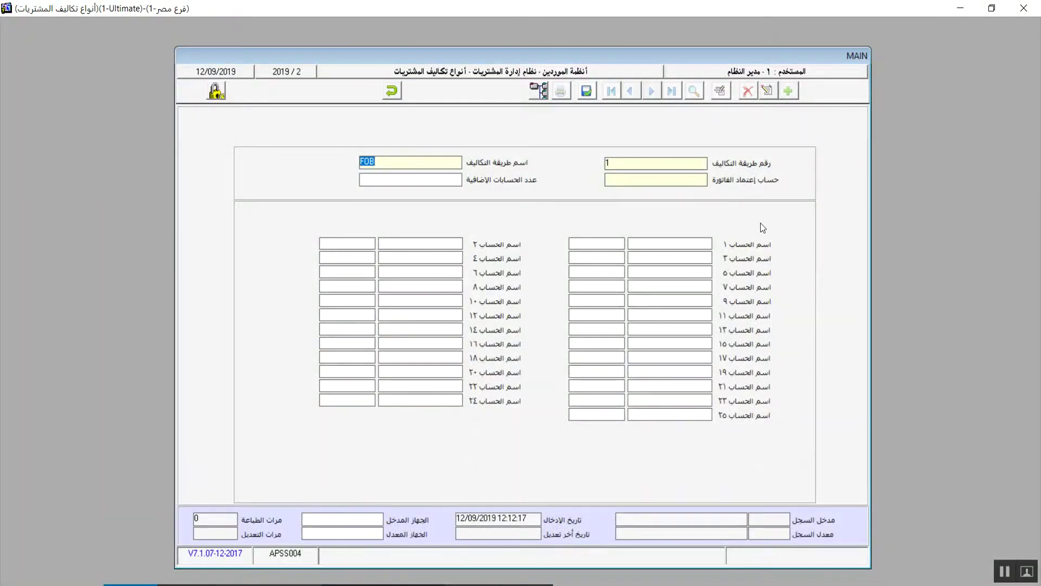
Search the account list of the invoice credit account field for اعتما and مستند, and close it without choosing an account.
{"action": "left_click", "coordinate": [699, 181]}
{"action": "double_click", "coordinate": [700, 181]}
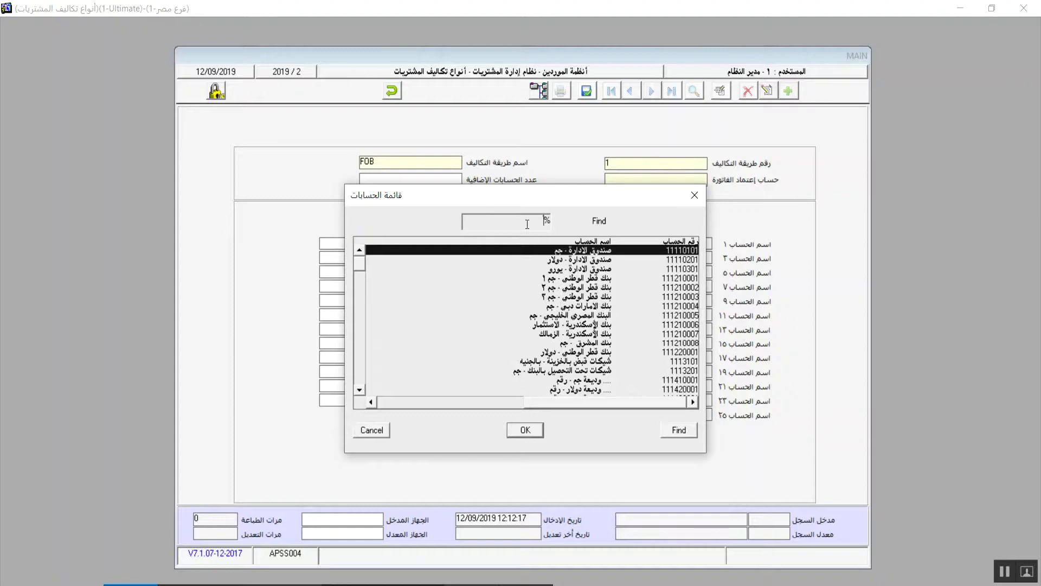
{"action": "type", "text": "اعتمادد"}
{"action": "key", "text": "BackSpace"}
{"action": "double_click", "coordinate": [522, 222]}
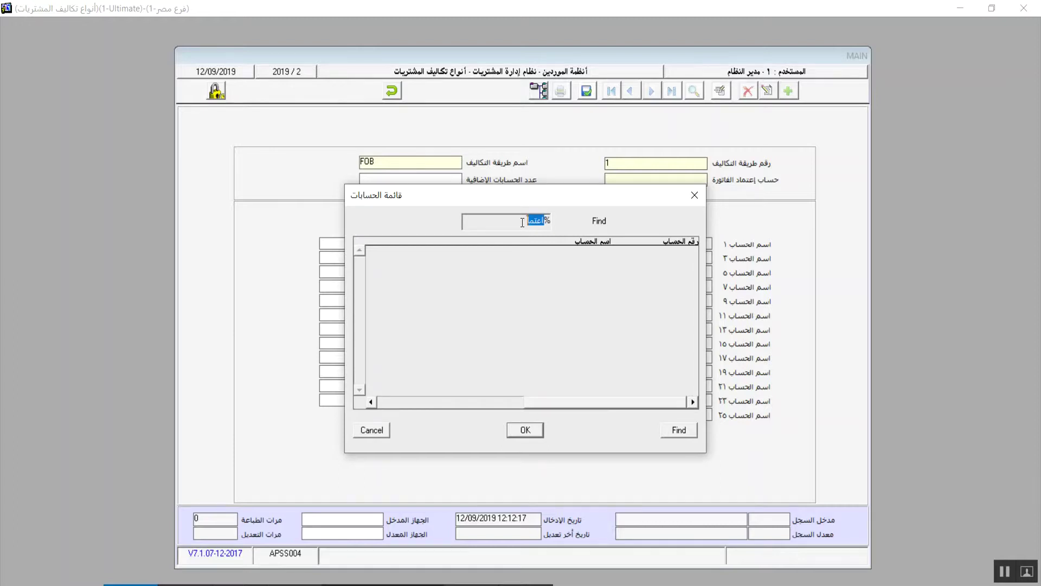
{"action": "key", "text": "BackSpace"}
{"action": "type", "text": "مستند"}
{"action": "left_click", "coordinate": [368, 430]}
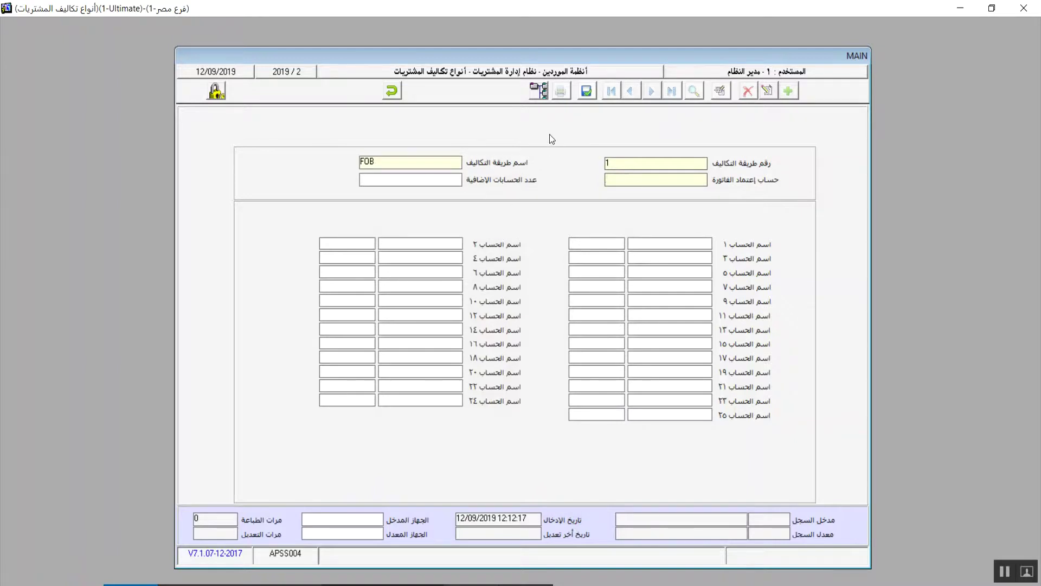
Open the chart of accounts (الدليل المحاسبي) from the system screens list.
{"action": "left_click", "coordinate": [540, 95]}
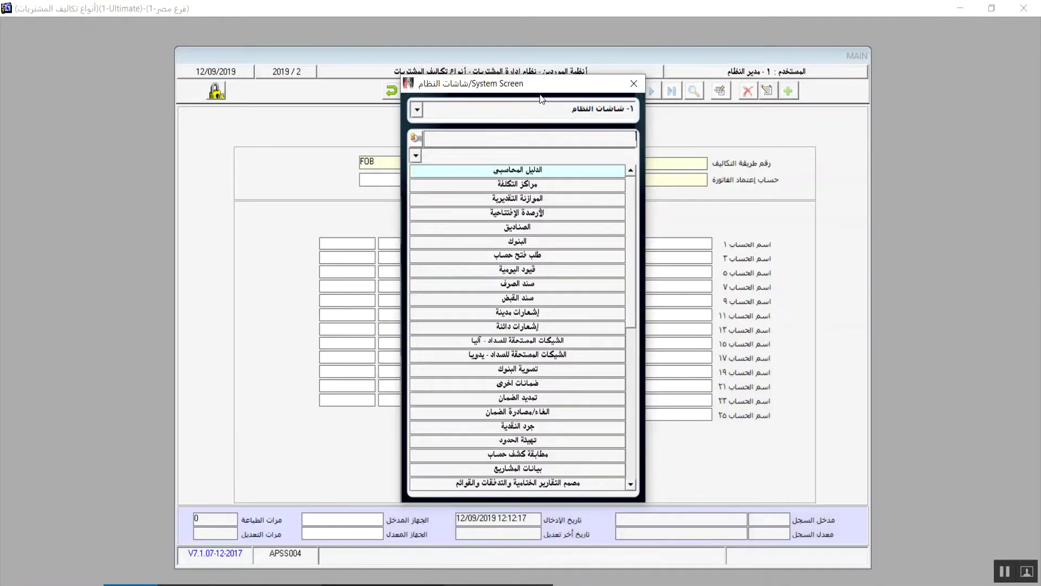
{"action": "double_click", "coordinate": [519, 171]}
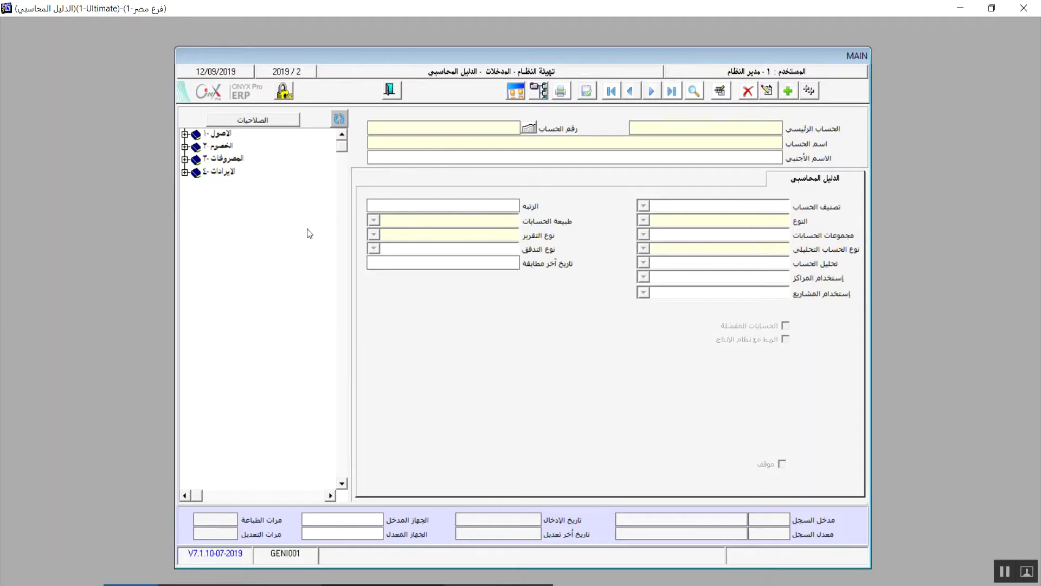
{"action": "left_click", "coordinate": [1004, 571]}
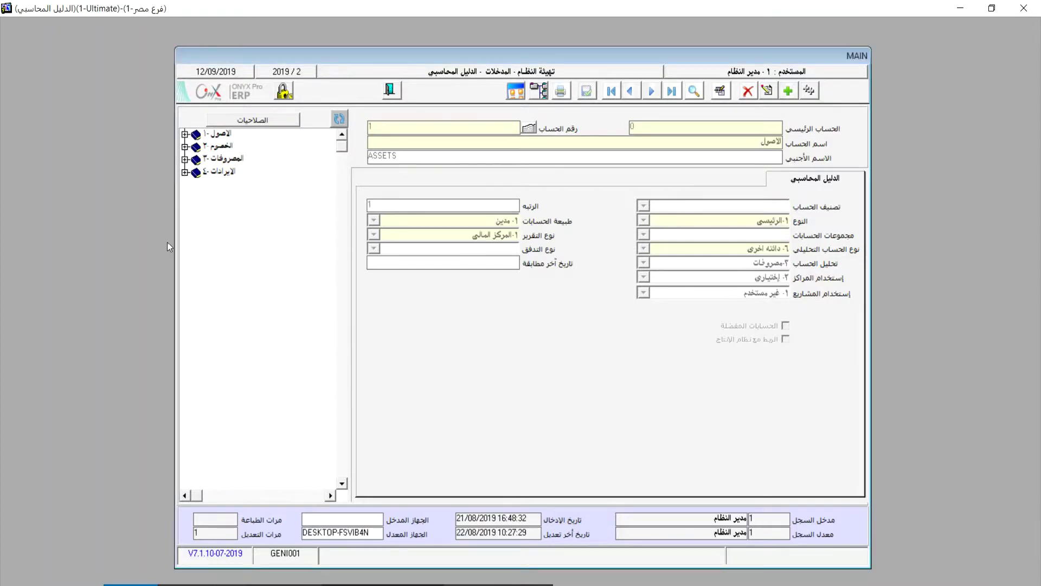
Expand the assets tree down to documentary credits 1151 and its two subgroups, and select account 115110001 under 11511.
{"action": "left_click", "coordinate": [184, 133]}
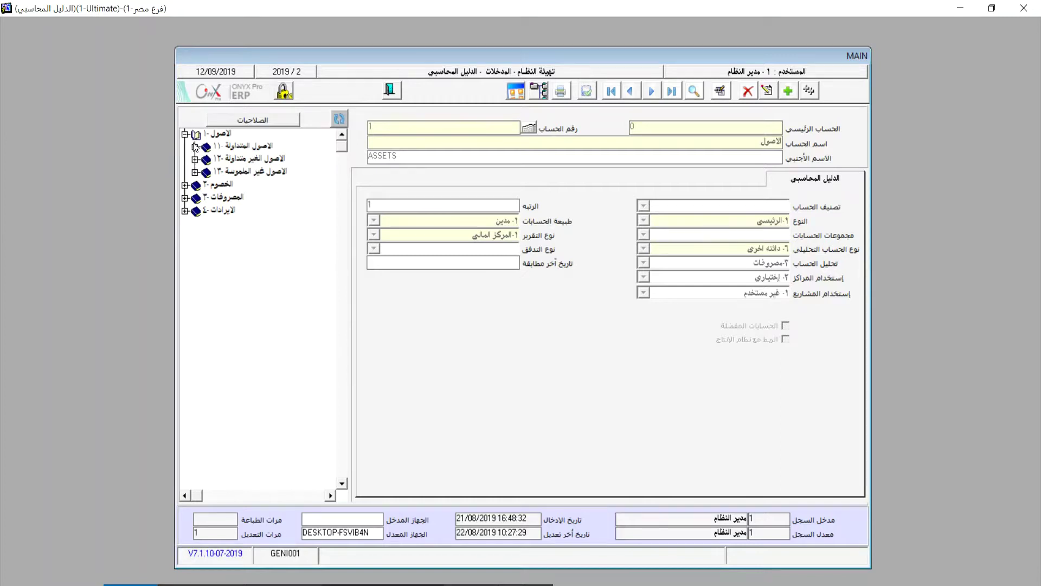
{"action": "left_click", "coordinate": [195, 146]}
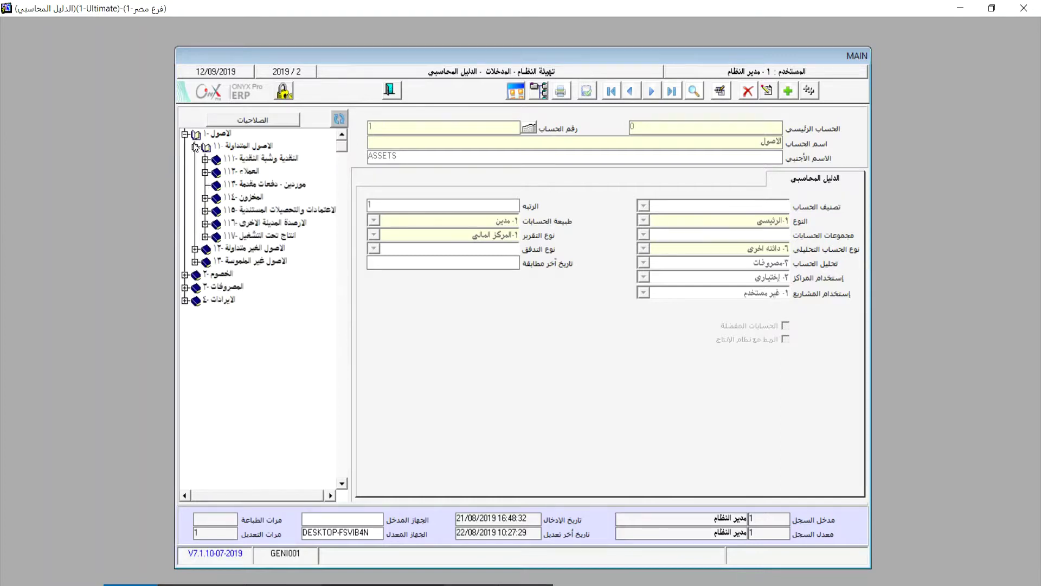
{"action": "left_click", "coordinate": [210, 212]}
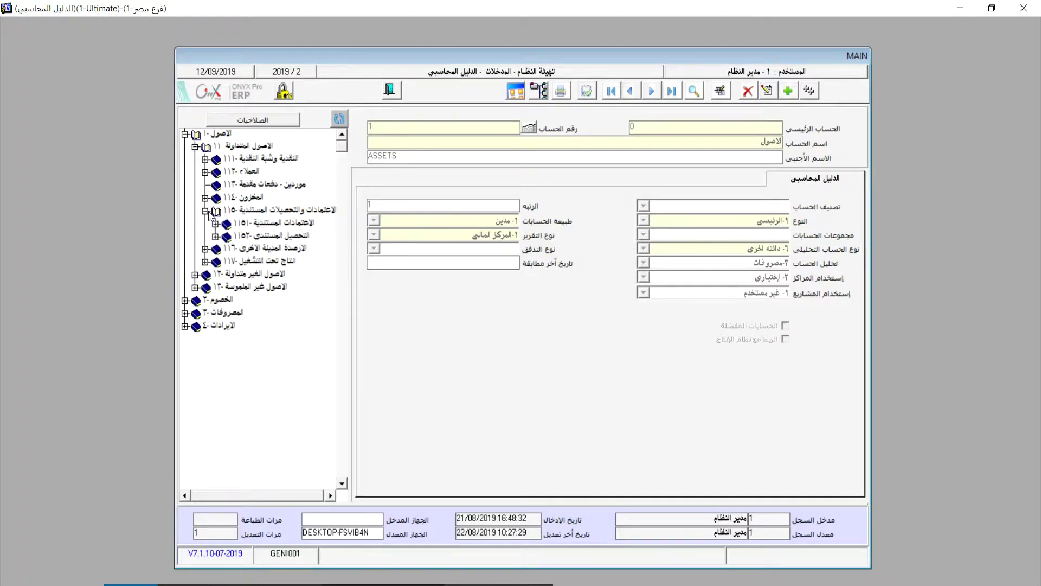
{"action": "left_click", "coordinate": [290, 227]}
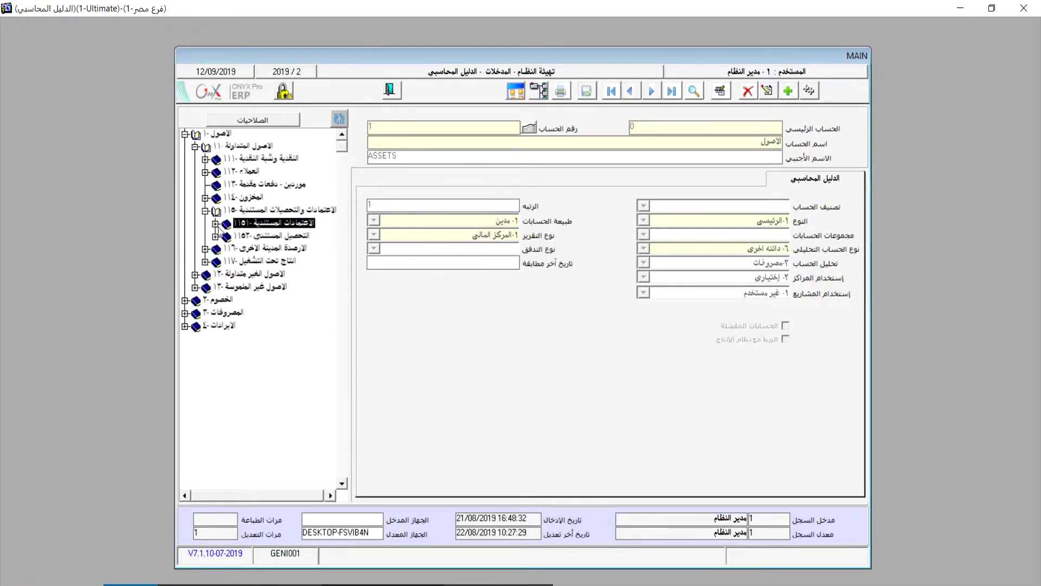
{"action": "left_click", "coordinate": [215, 224]}
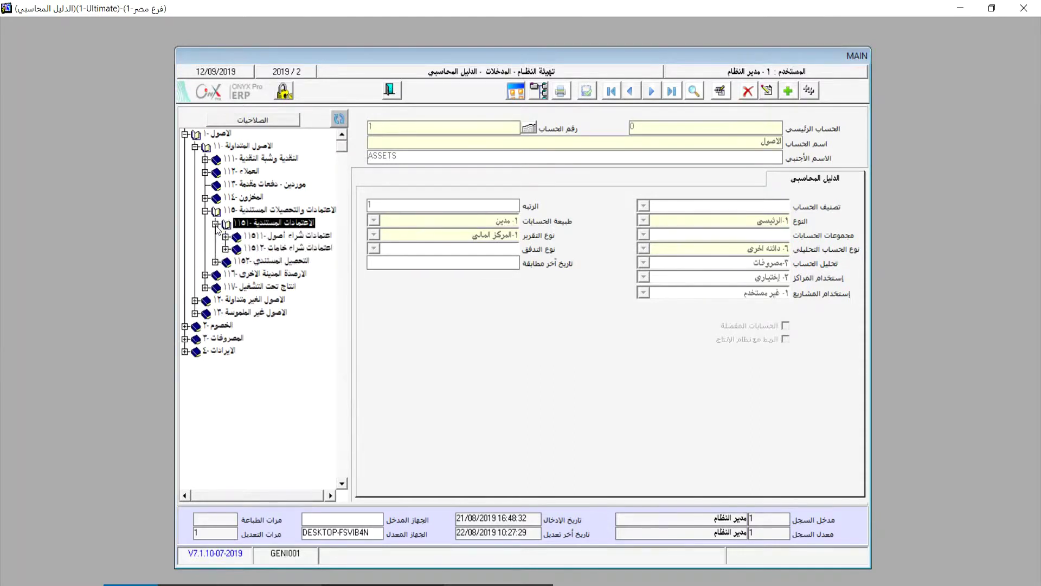
{"action": "left_click", "coordinate": [225, 236]}
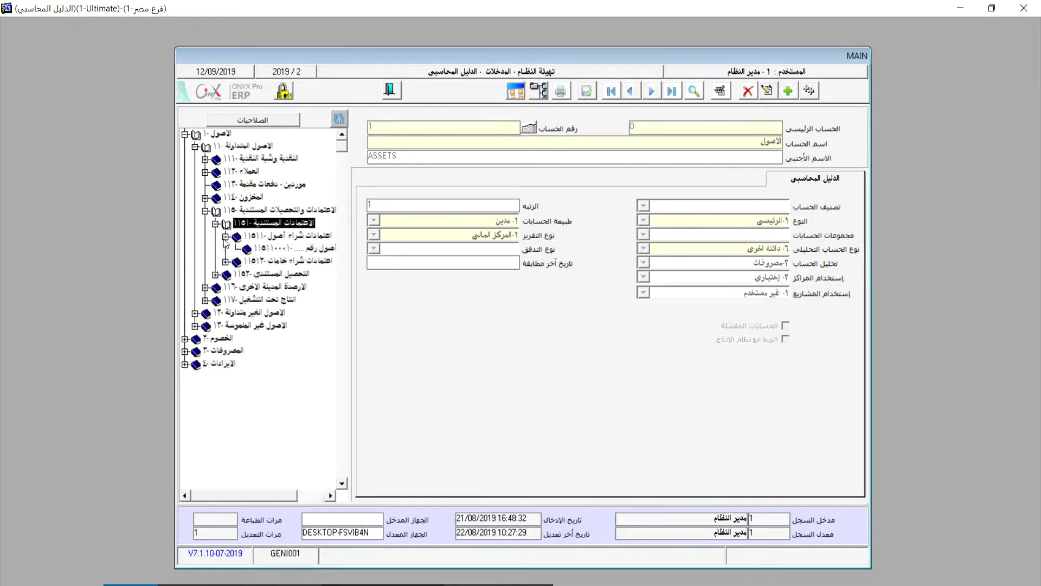
{"action": "left_click", "coordinate": [225, 261]}
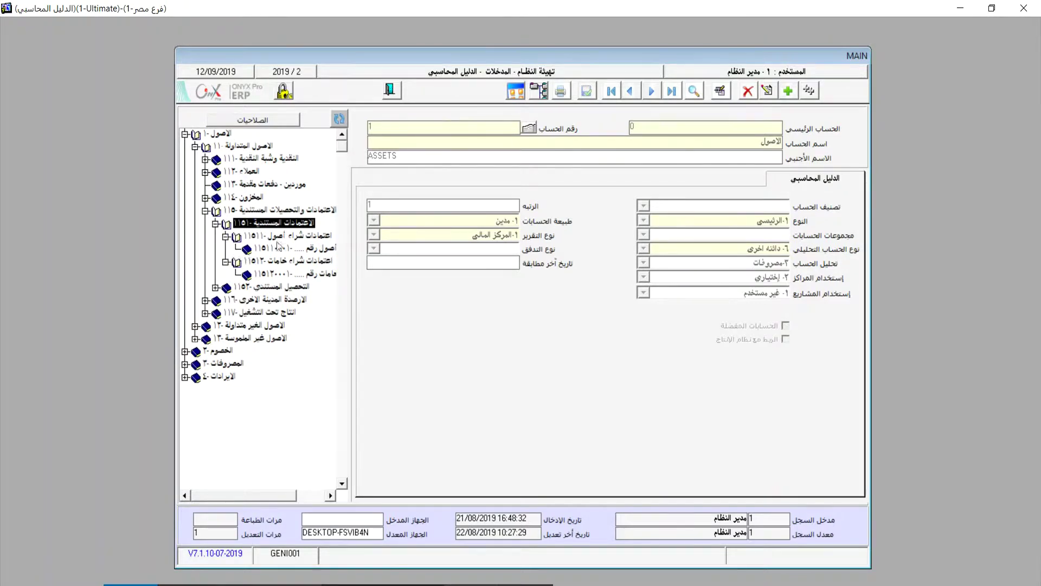
{"action": "left_click", "coordinate": [274, 248]}
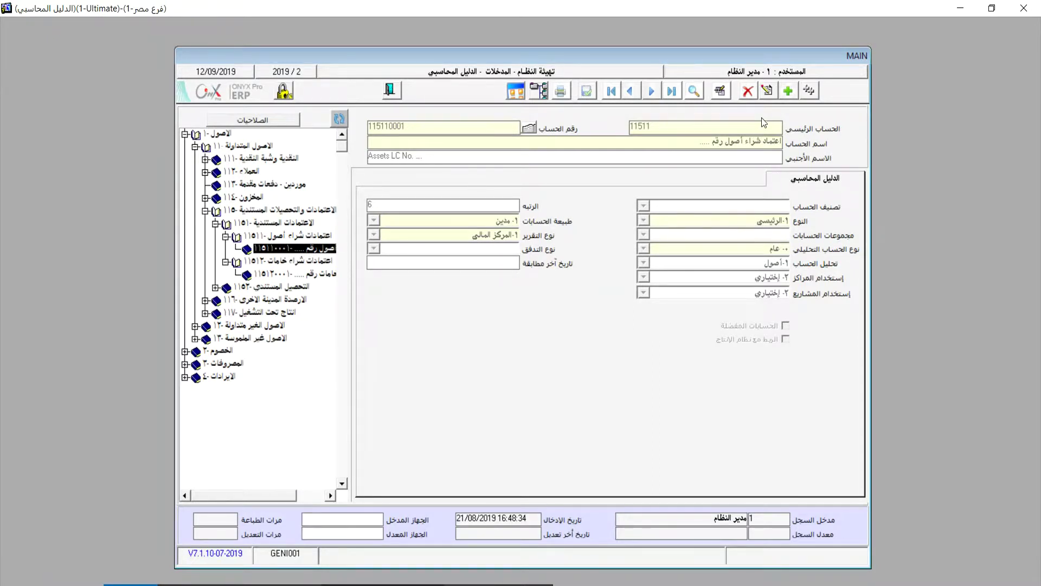
{"action": "left_click", "coordinate": [766, 92]}
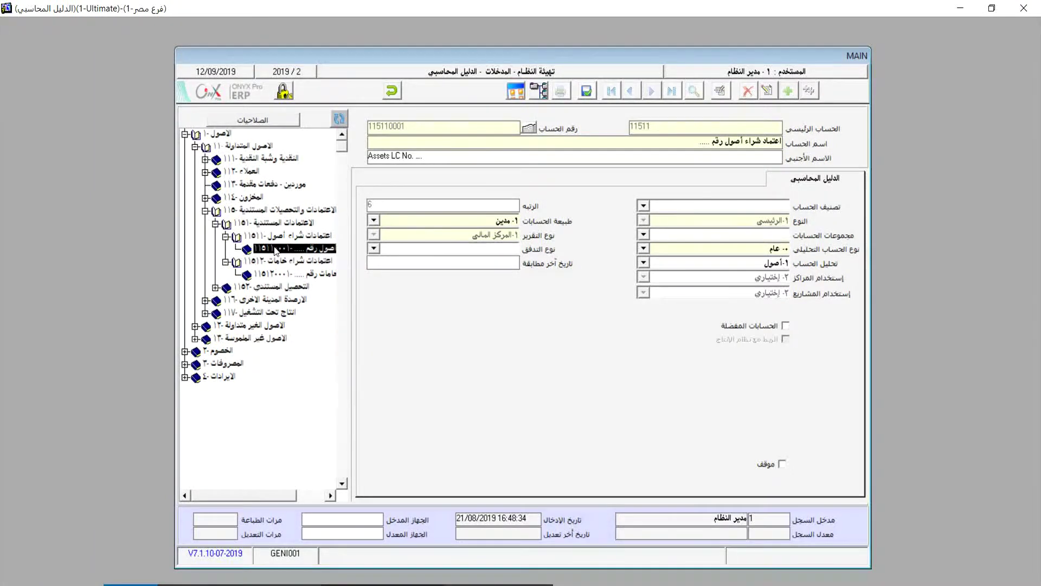
{"action": "left_click", "coordinate": [392, 91]}
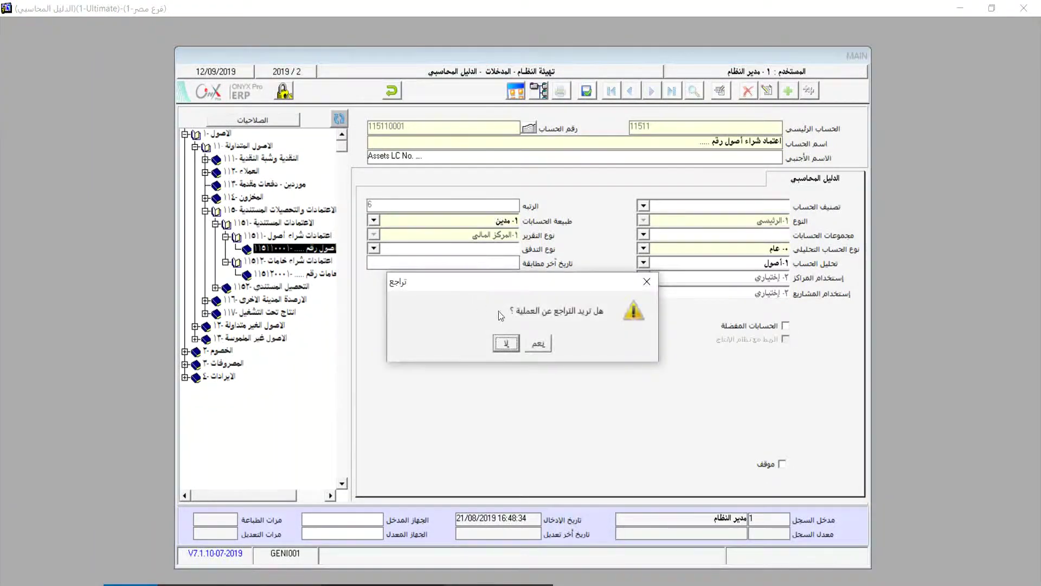
{"action": "left_click", "coordinate": [538, 346]}
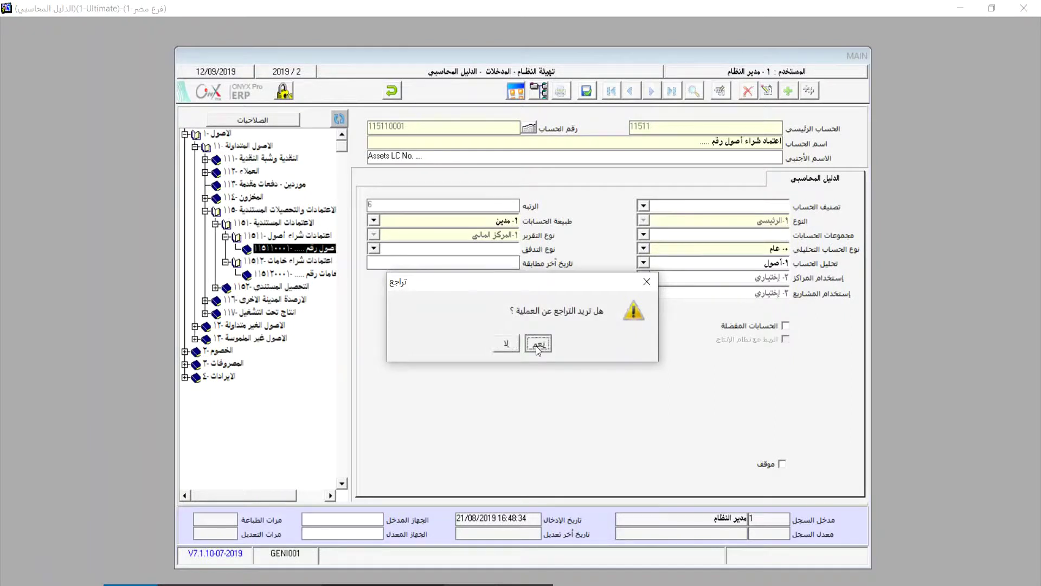
Add a new account under main account 11511, named اعتمادات مستندية, with type الفرعية (sub-account).
{"action": "left_click", "coordinate": [318, 249]}
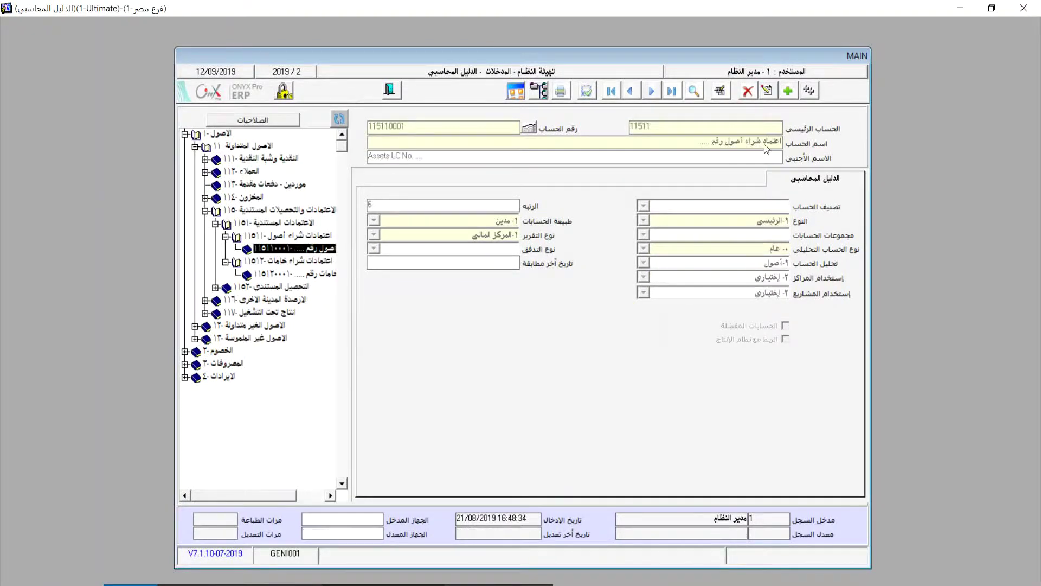
{"action": "left_click", "coordinate": [790, 91]}
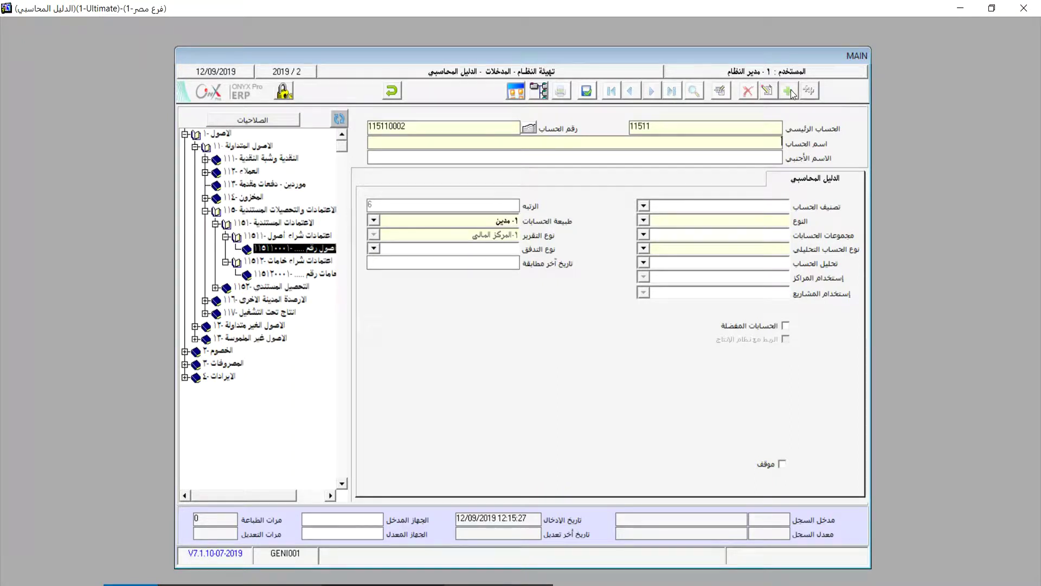
{"action": "type", "text": "اعتمادات مستندية"}
{"action": "left_click", "coordinate": [643, 221]}
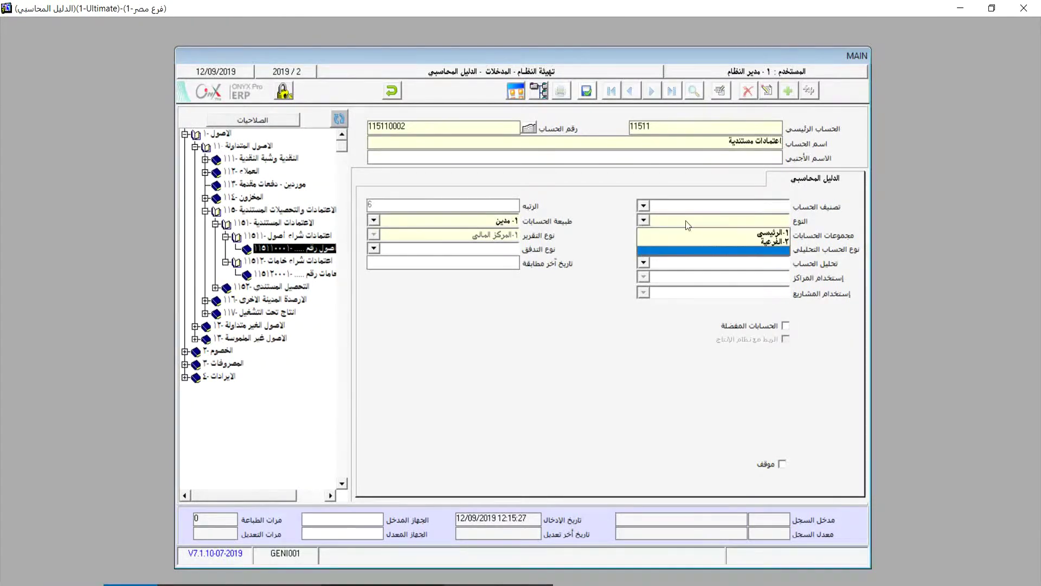
{"action": "left_click", "coordinate": [734, 239]}
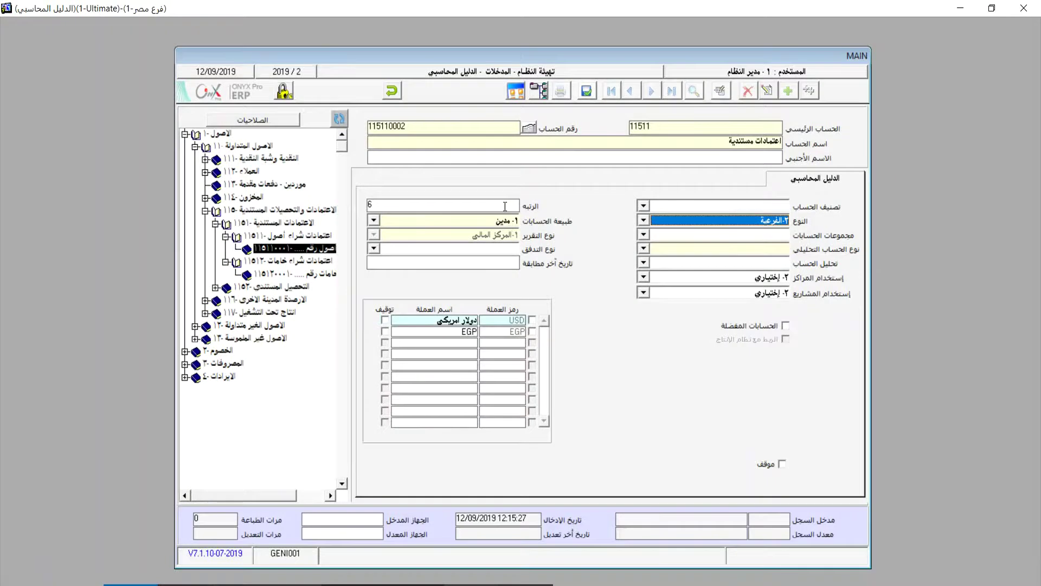
Enable the USD and EGP currencies for the new account, set its analytical account type to عام, and save it.
{"action": "left_click", "coordinate": [531, 320]}
{"action": "left_click", "coordinate": [532, 331]}
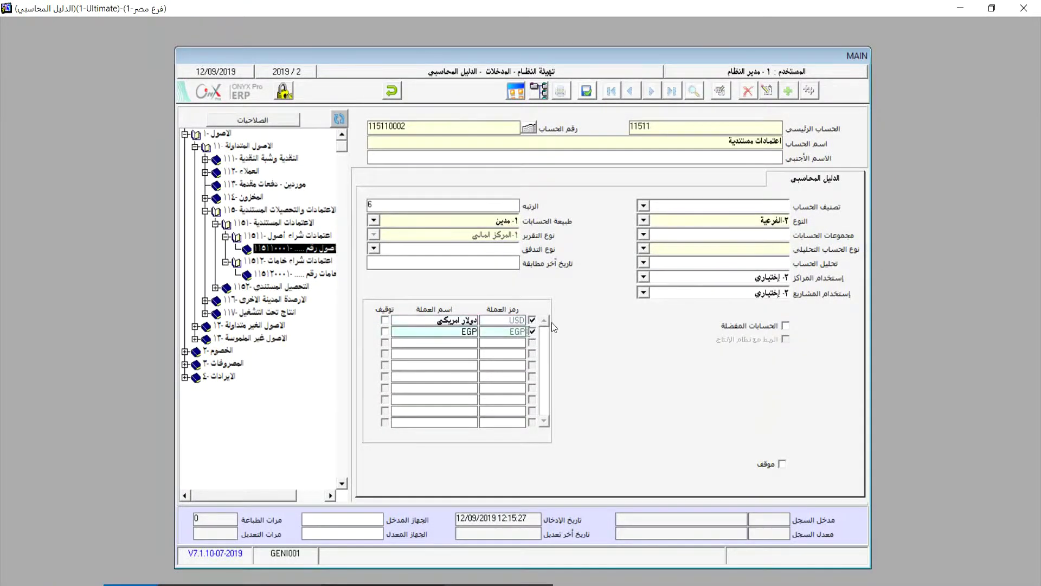
{"action": "left_click", "coordinate": [643, 249]}
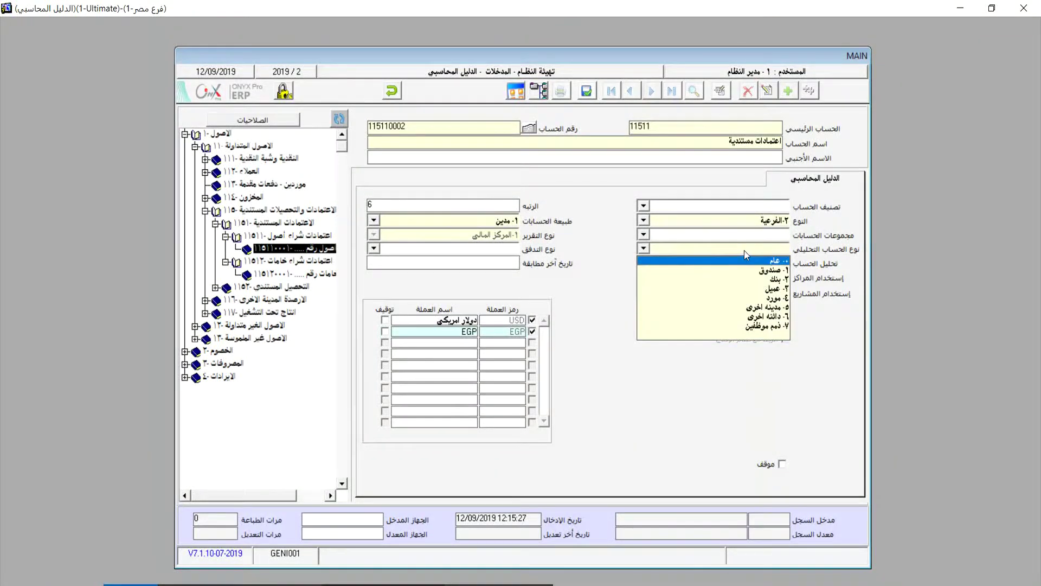
{"action": "left_click", "coordinate": [723, 261]}
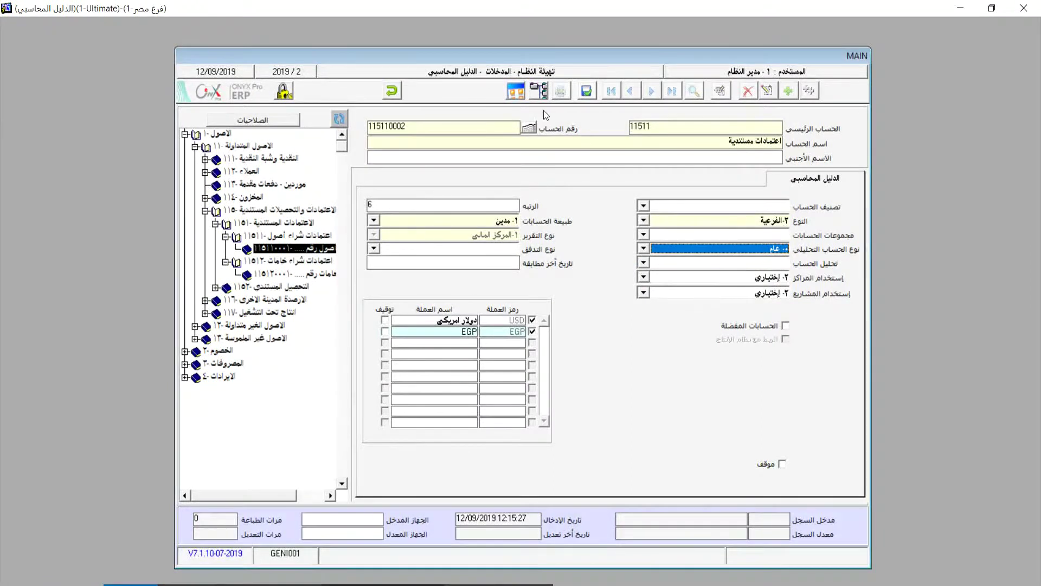
{"action": "left_click", "coordinate": [587, 92]}
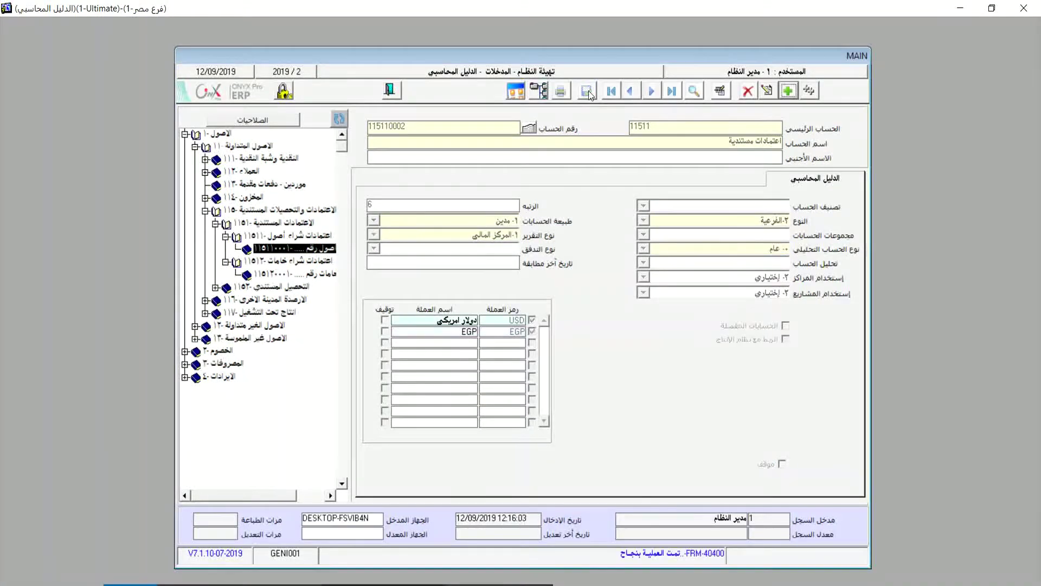
Return to the purchase cost types screen and set the FOB invoice credit account to اعتمادات مستندية, 115110002.
{"action": "left_click", "coordinate": [391, 90]}
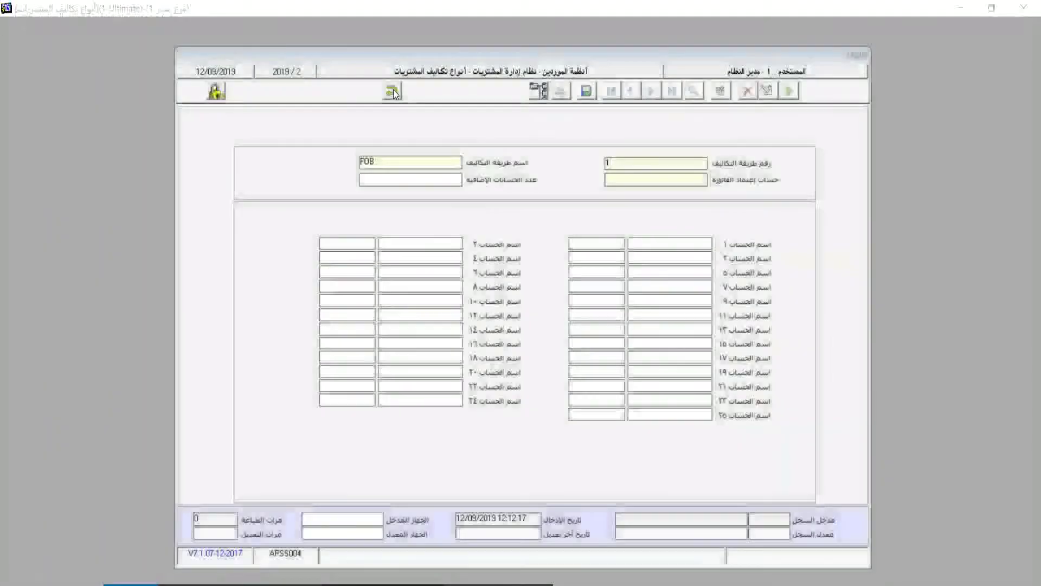
{"action": "left_click", "coordinate": [670, 181]}
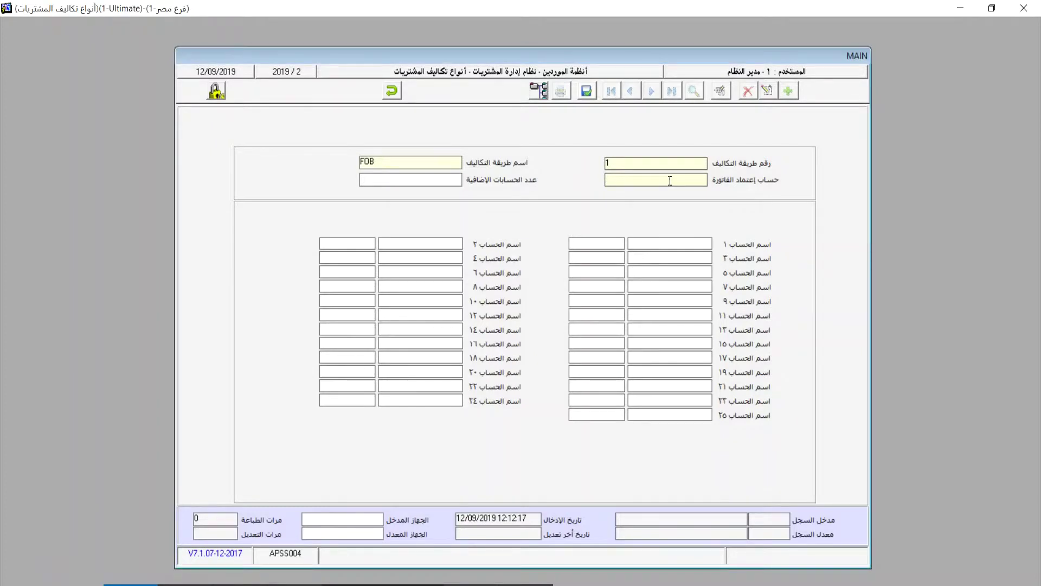
{"action": "double_click", "coordinate": [670, 180]}
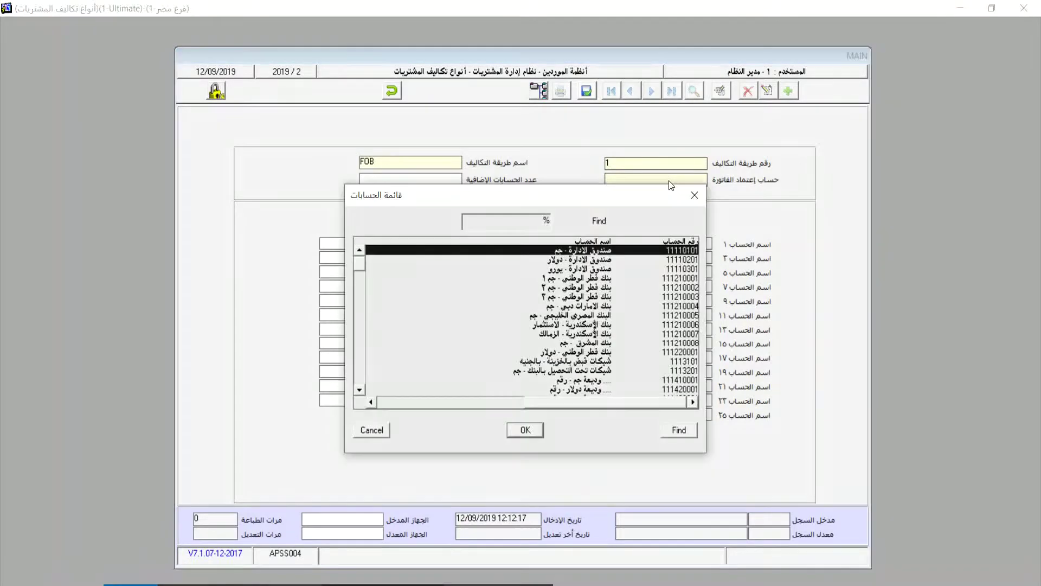
{"action": "type", "text": "اعتمادات"}
{"action": "key", "text": "Return"}
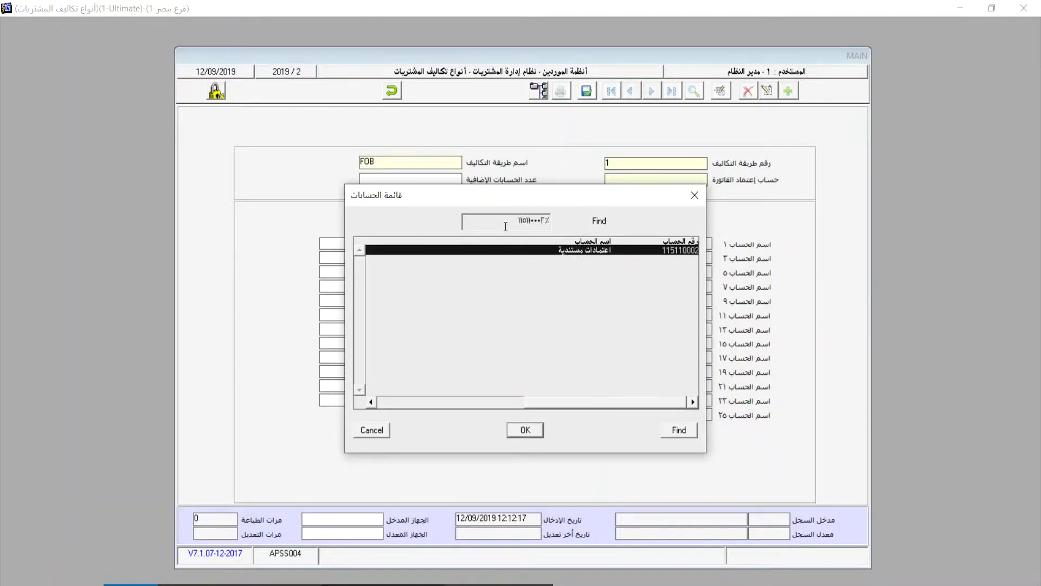
{"action": "double_click", "coordinate": [685, 252]}
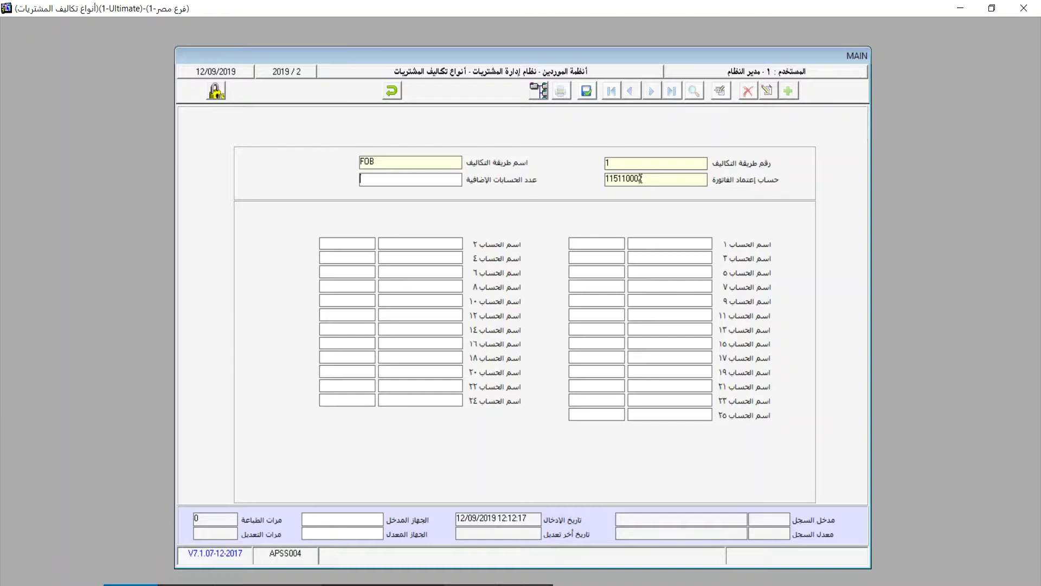
Reopen the chart of accounts, expand the assets tree down to 11511, and select the documentary credits account 115110002.
{"action": "left_click", "coordinate": [538, 91]}
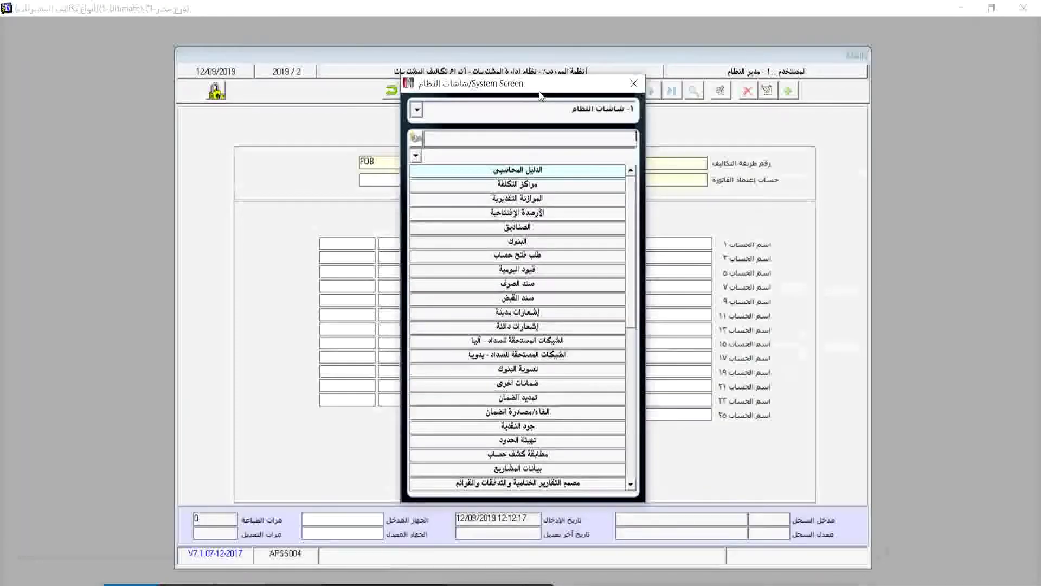
{"action": "left_click", "coordinate": [524, 171]}
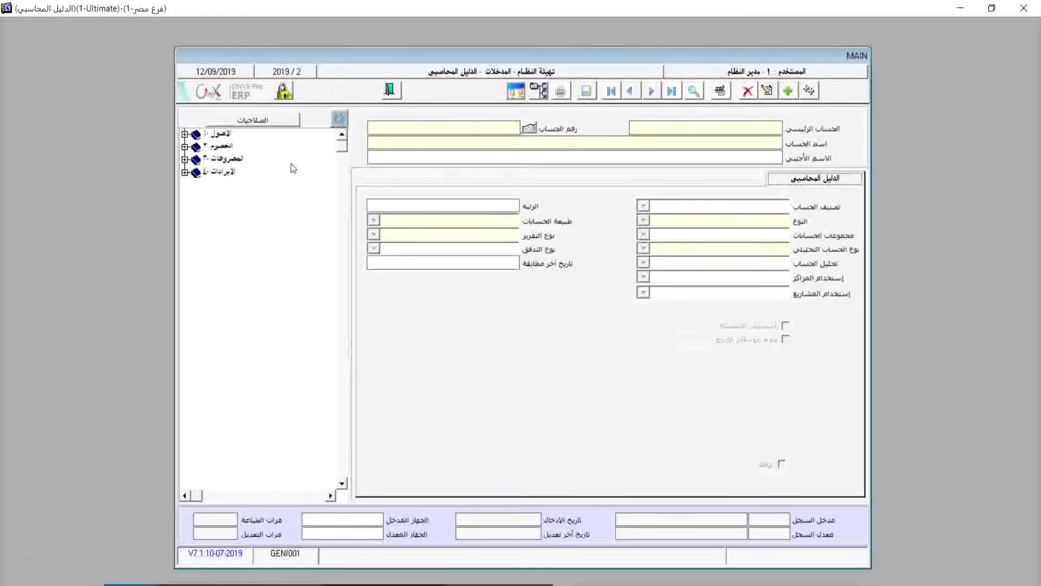
{"action": "left_click", "coordinate": [185, 134]}
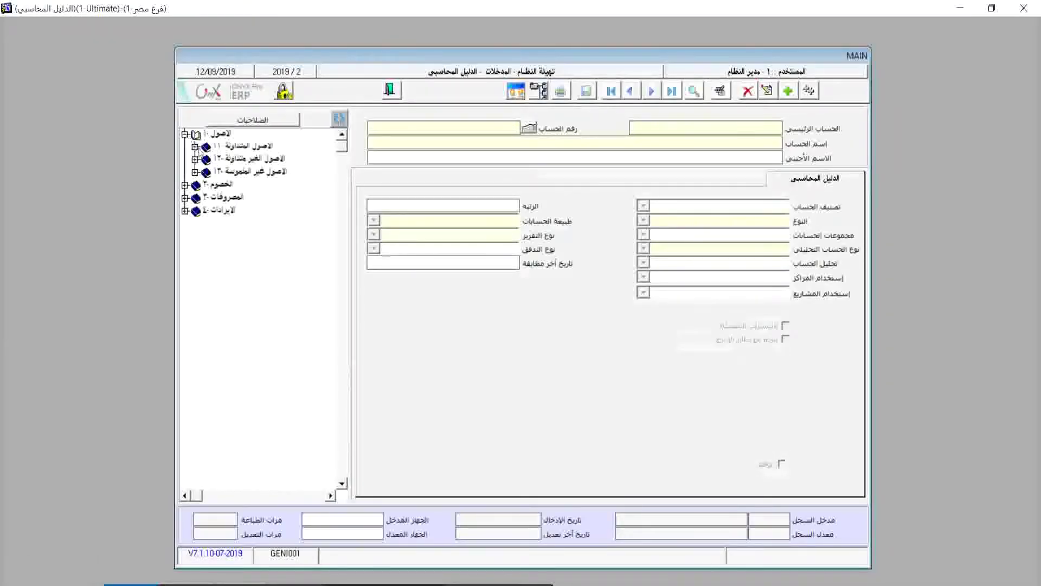
{"action": "left_click", "coordinate": [195, 146]}
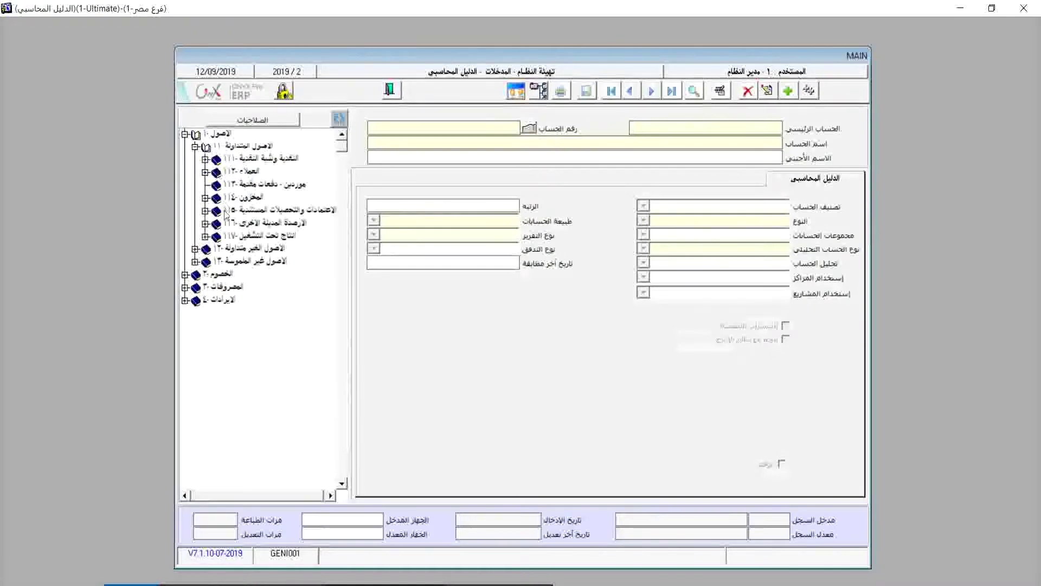
{"action": "left_click", "coordinate": [205, 210]}
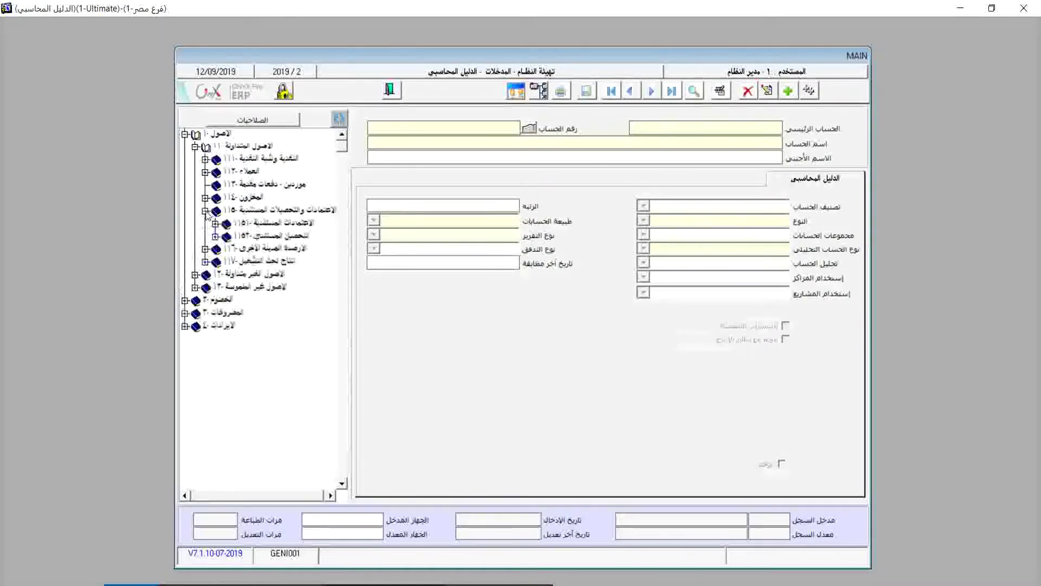
{"action": "left_click", "coordinate": [216, 223]}
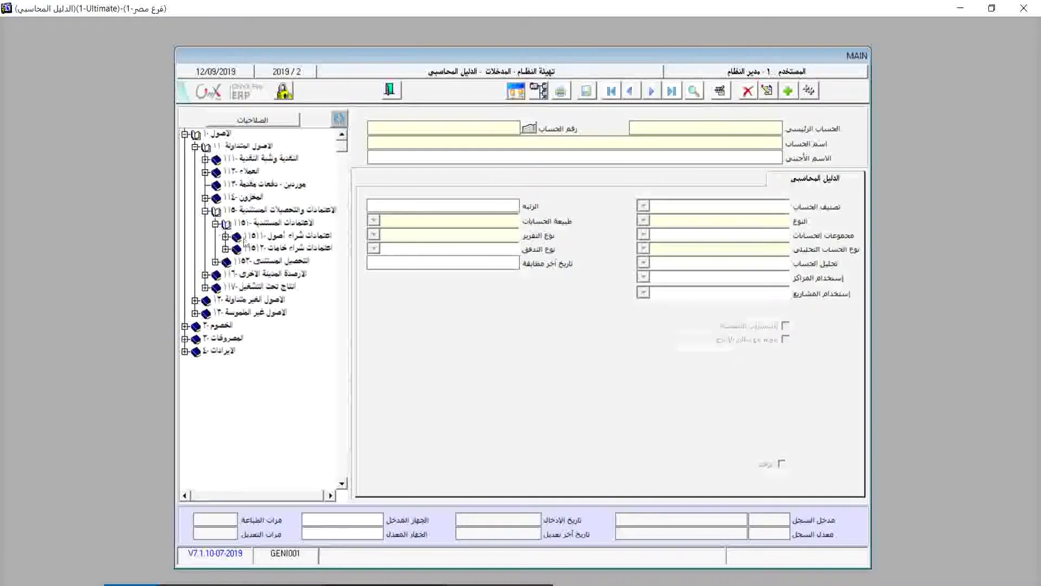
{"action": "left_click", "coordinate": [225, 236]}
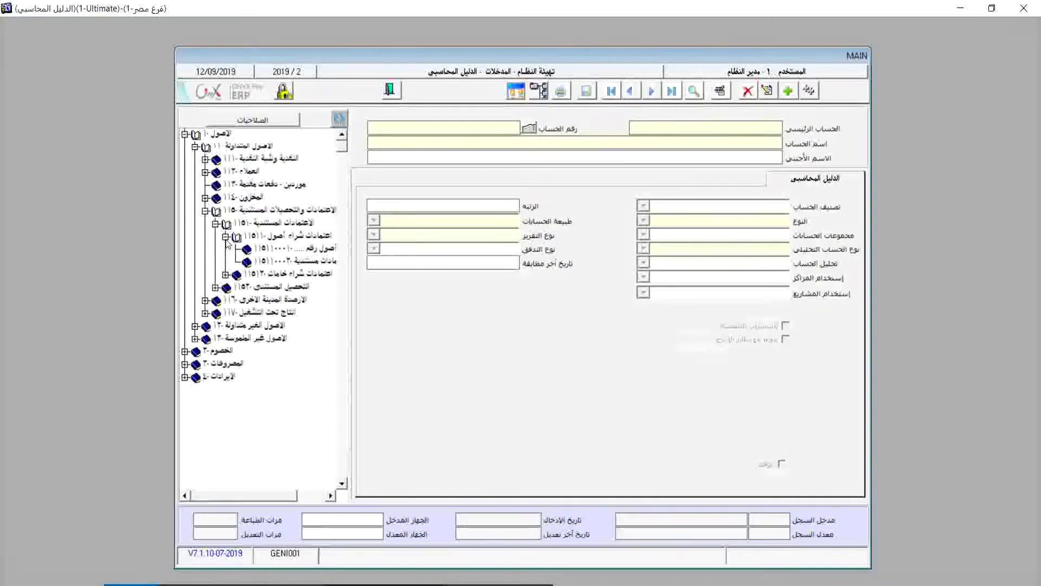
{"action": "left_click", "coordinate": [292, 261]}
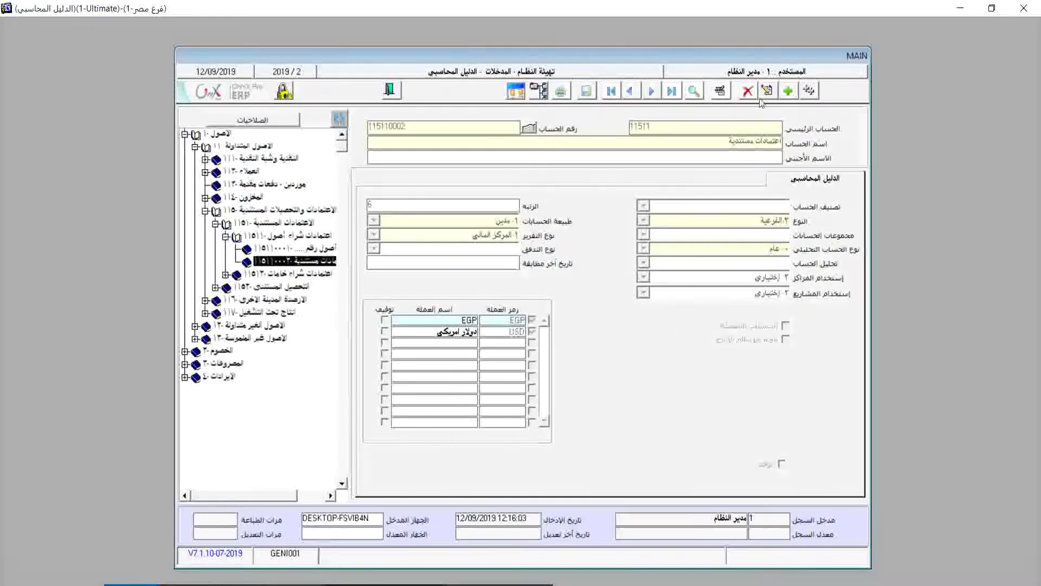
{"action": "left_click", "coordinate": [788, 90]}
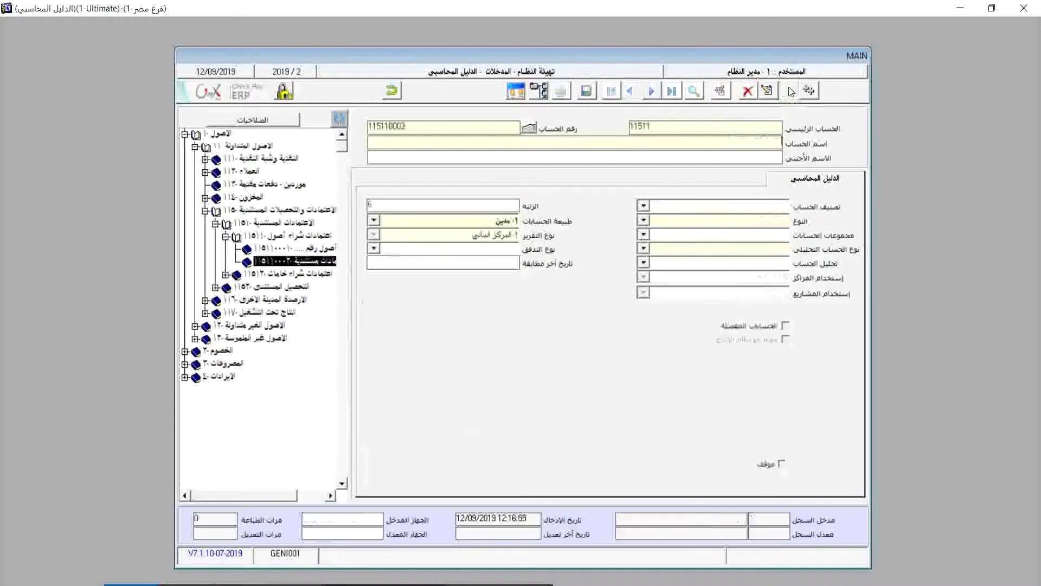
{"action": "left_click", "coordinate": [392, 91]}
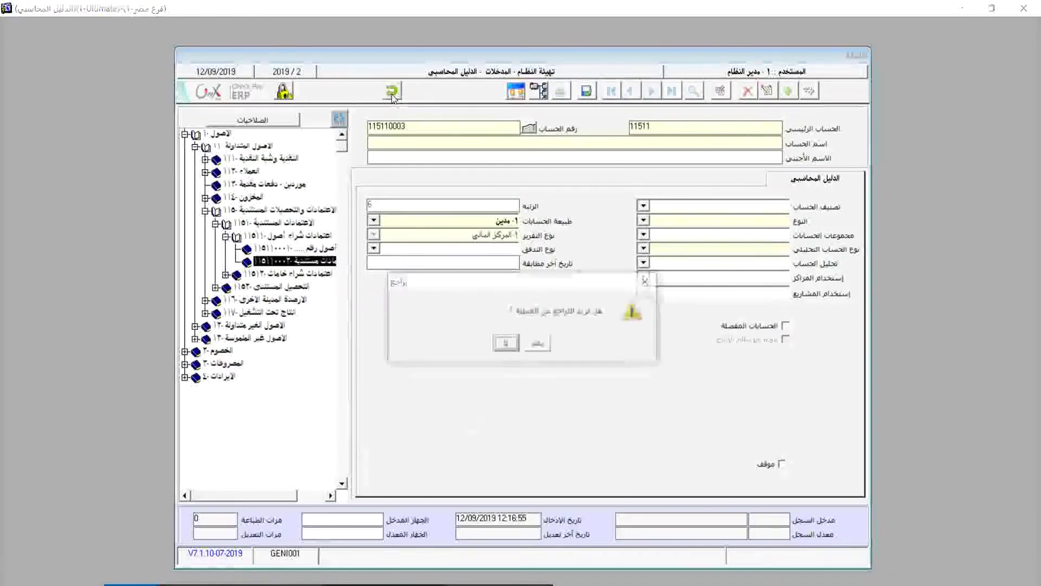
{"action": "left_click", "coordinate": [540, 344]}
Rename account 115110002 as اعتمادات مستندية - FOB, save it, and return to the purchase cost types screen.
{"action": "left_click", "coordinate": [296, 262]}
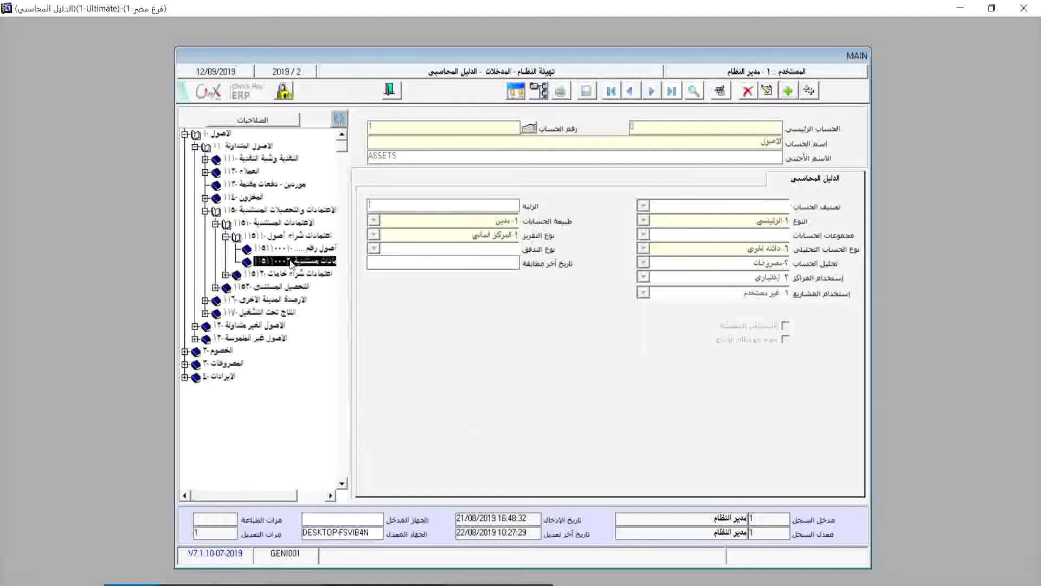
{"action": "left_click", "coordinate": [768, 90]}
{"action": "left_click", "coordinate": [715, 142]}
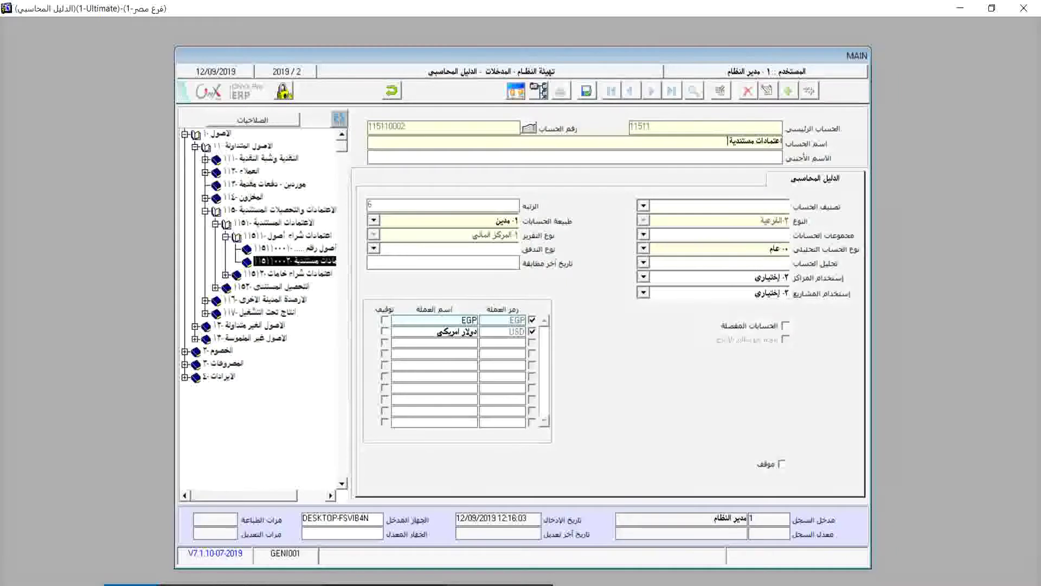
{"action": "type", "text": "- FOB"}
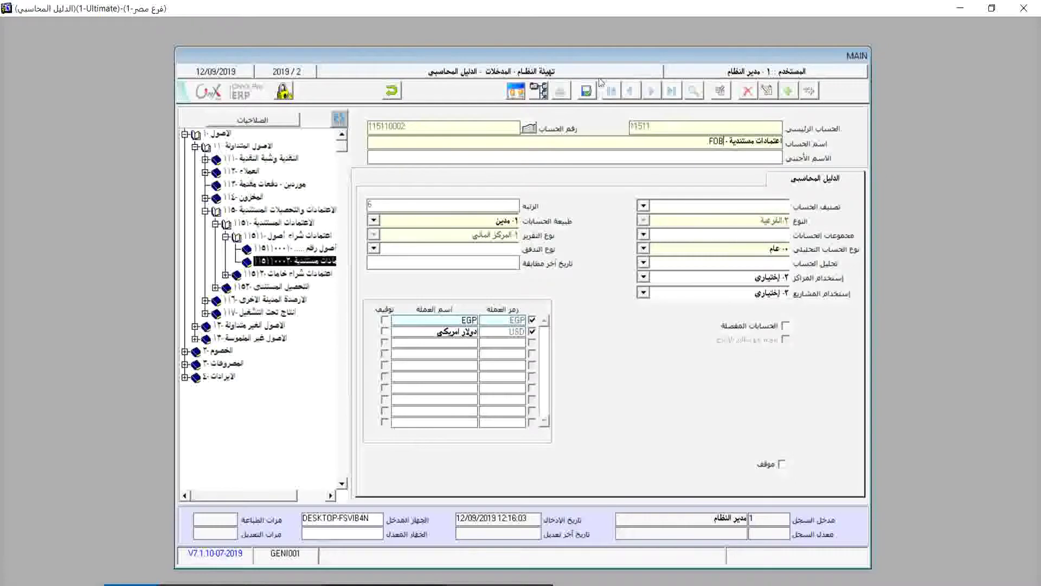
{"action": "left_click", "coordinate": [587, 92]}
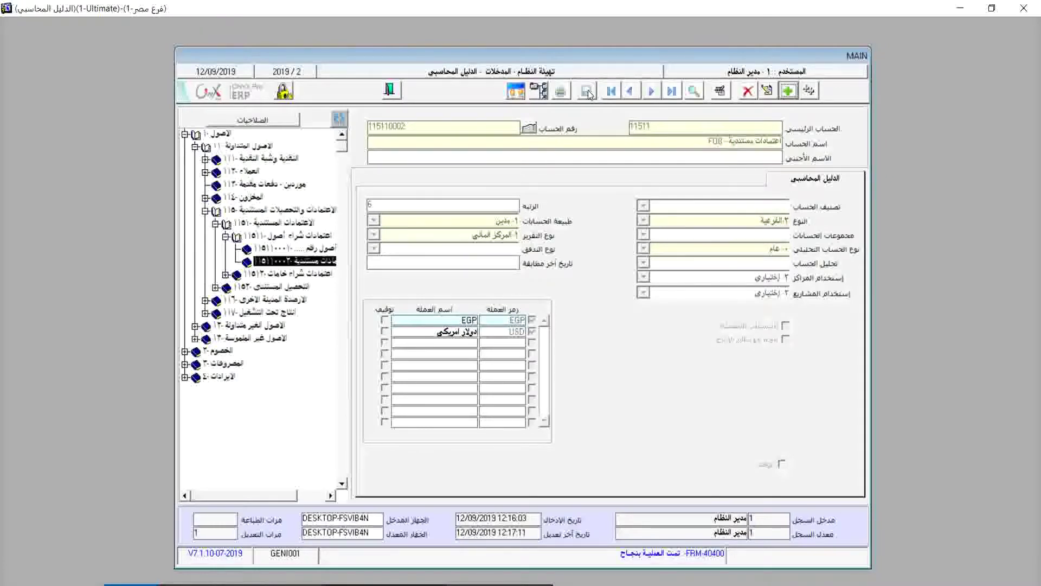
{"action": "left_click", "coordinate": [396, 89]}
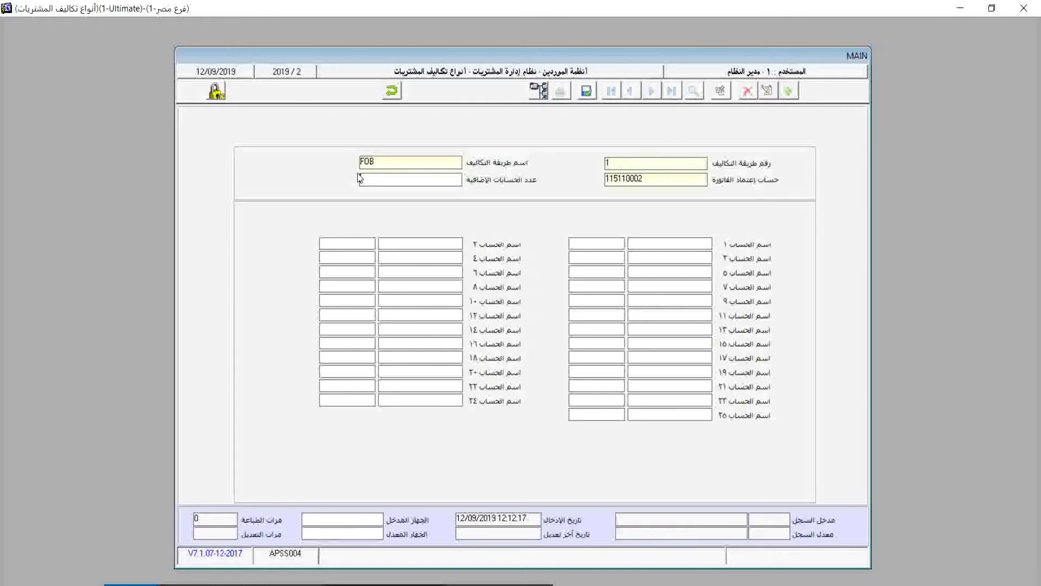
Set the number of additional accounts (عدد الحسابات الإضافية) for the FOB cost type to 3.
{"action": "left_click", "coordinate": [378, 180]}
{"action": "type", "text": "3"}
{"action": "left_click", "coordinate": [664, 256]}
{"action": "left_click", "coordinate": [390, 179]}
{"action": "key", "text": "Return"}
Search the accounts list for transport expenses and assign مصروفات نقل, 32109003, as the first additional account.
{"action": "key", "text": "F2"}
{"action": "key", "text": "F9"}
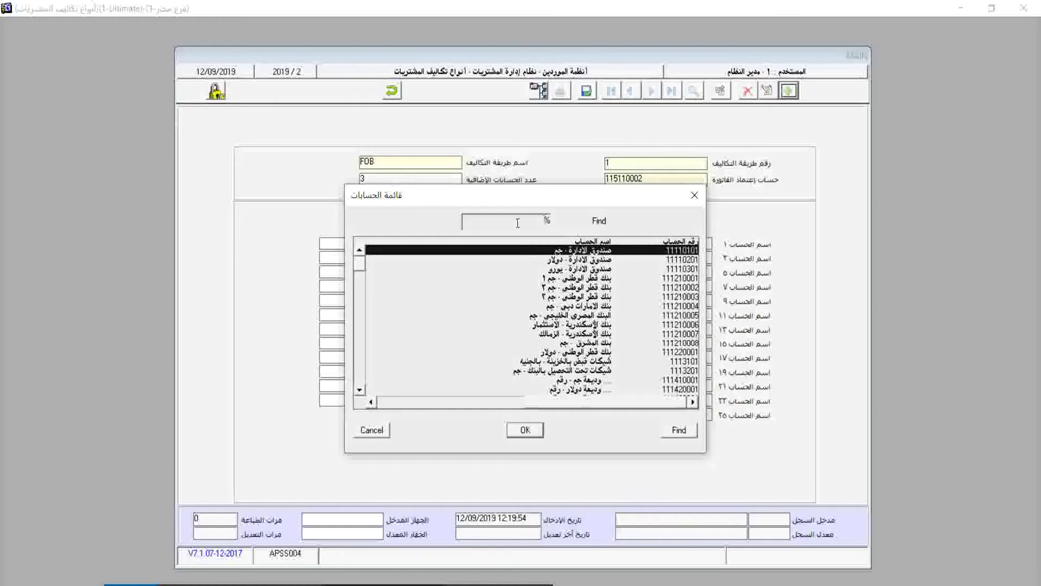
{"action": "type", "text": "نق"}
{"action": "key", "text": "Return"}
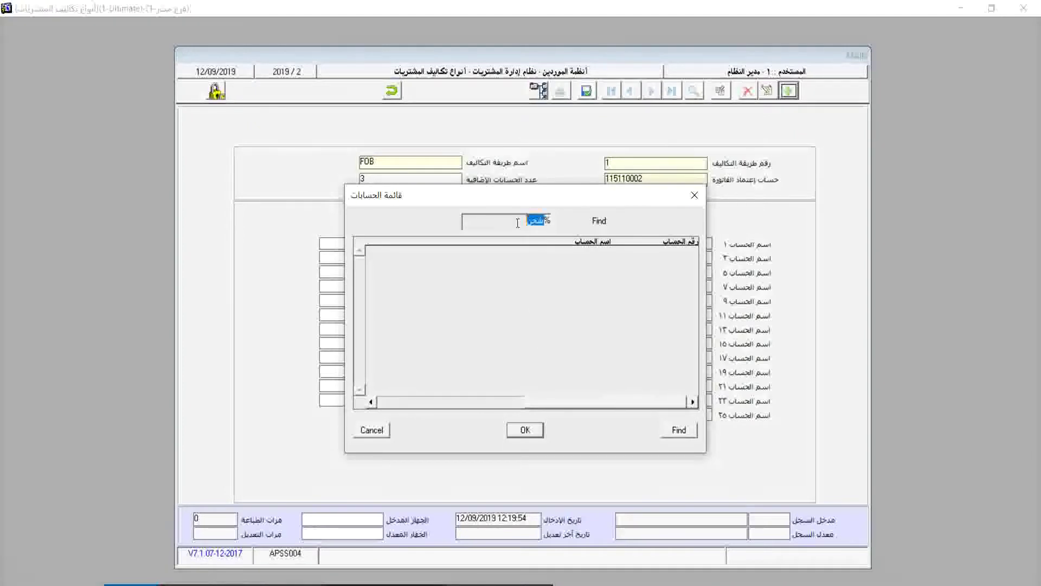
{"action": "type", "text": "مصروفات شحن"}
{"action": "double_click", "coordinate": [496, 225]}
{"action": "key", "text": "BackSpace"}
{"action": "key", "text": "BackSpace"}
{"action": "key", "text": "BackSpace"}
{"action": "key", "text": "BackSpace"}
{"action": "key", "text": "BackSpace"}
{"action": "key", "text": "BackSpace"}
{"action": "key", "text": "Return"}
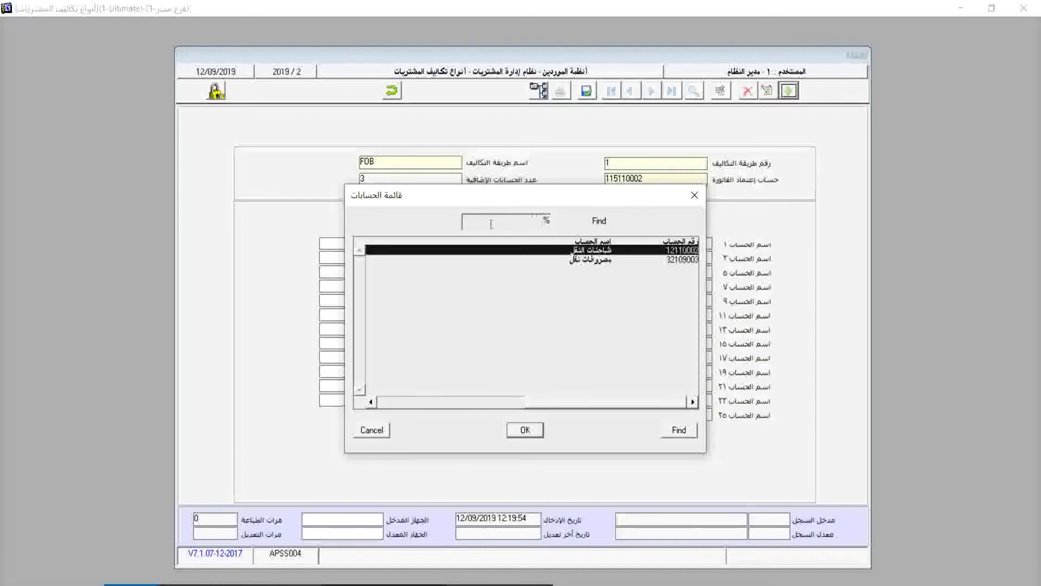
{"action": "double_click", "coordinate": [591, 259]}
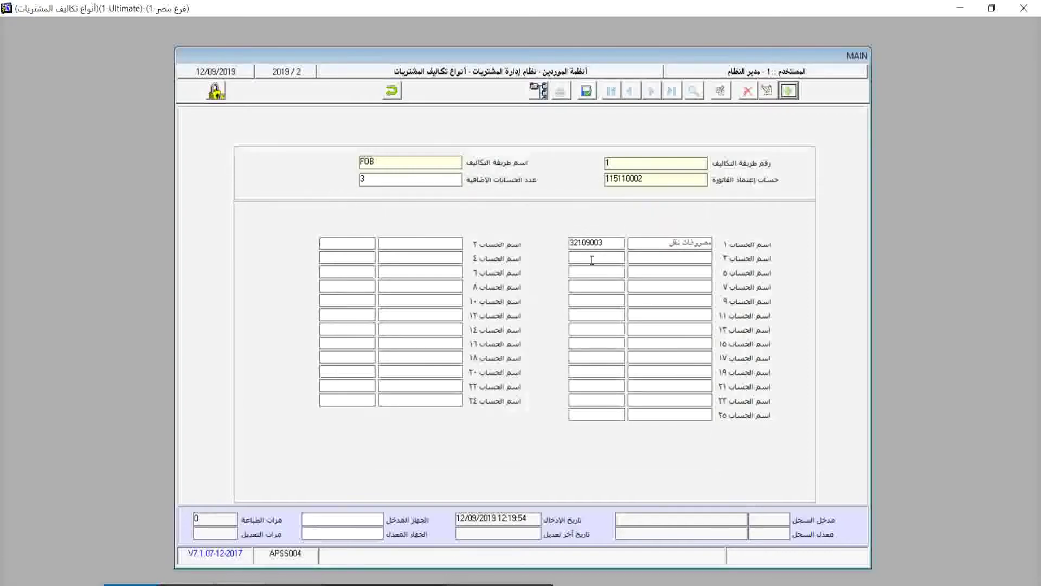
Search the accounts list for an insurance account for the second additional account, and close the list without choosing one.
{"action": "key", "text": "Return"}
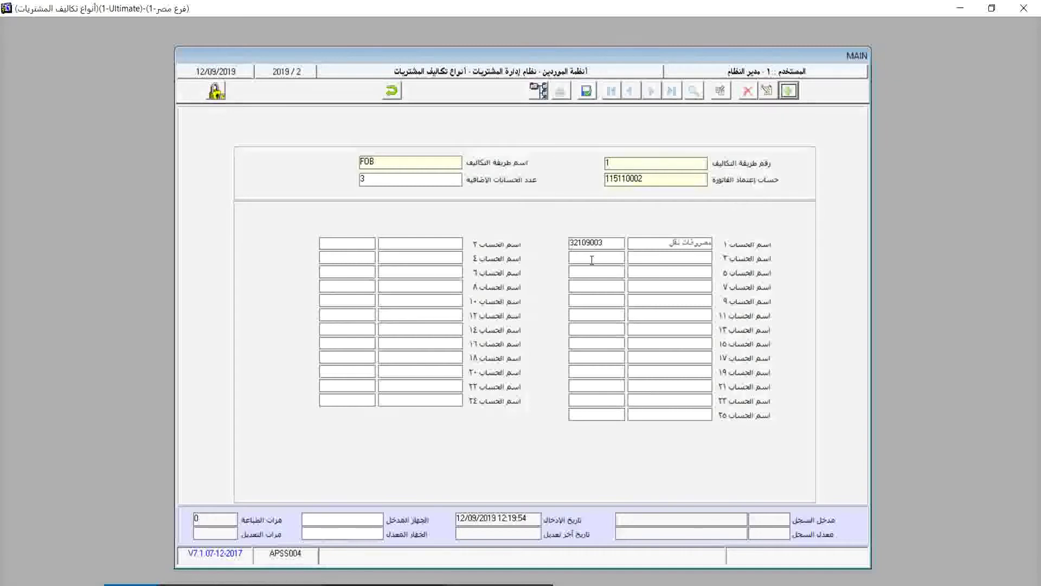
{"action": "key", "text": "F9"}
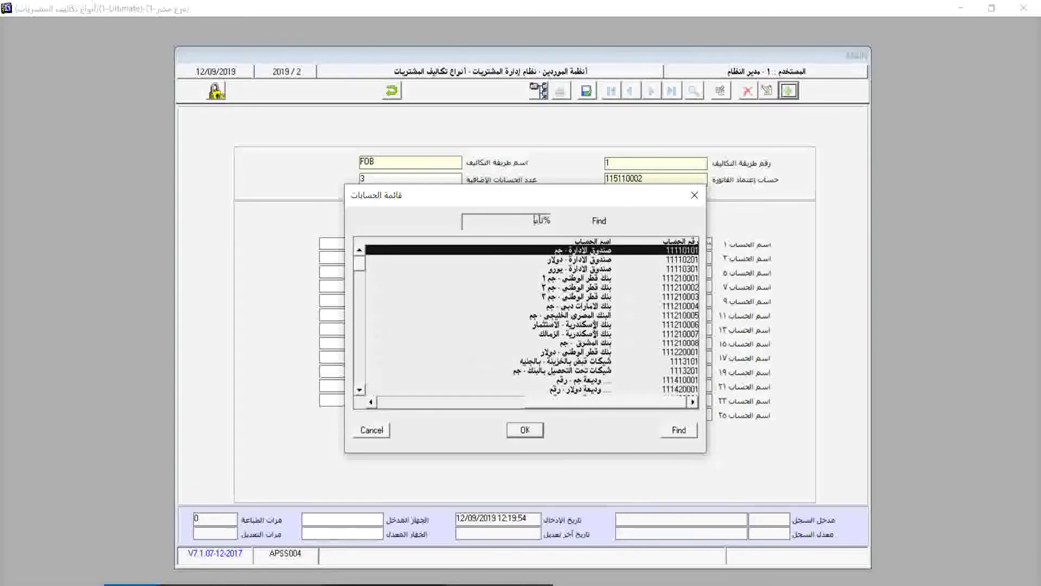
{"action": "key", "text": "Return"}
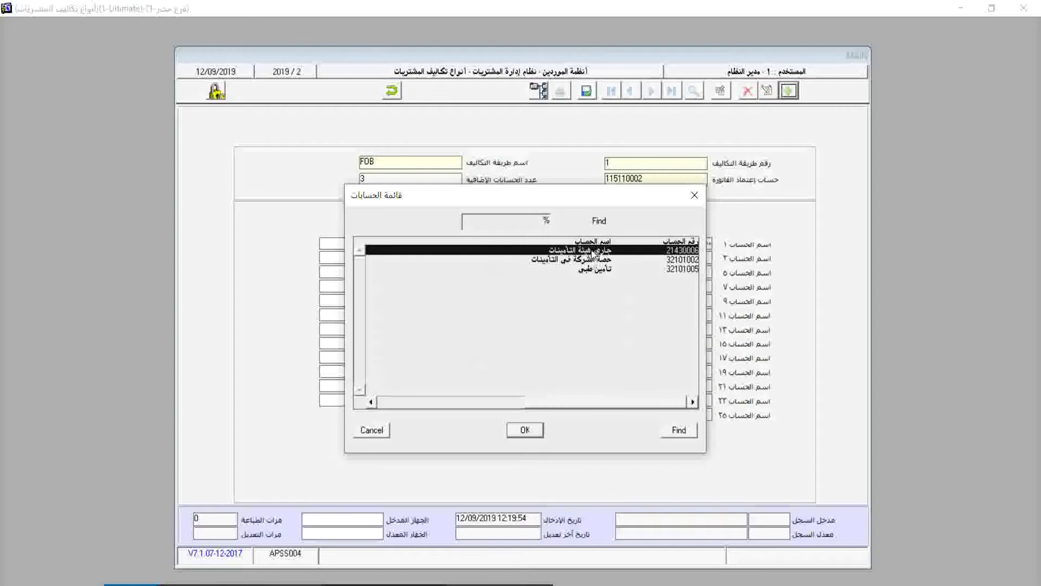
{"action": "left_click", "coordinate": [380, 430]}
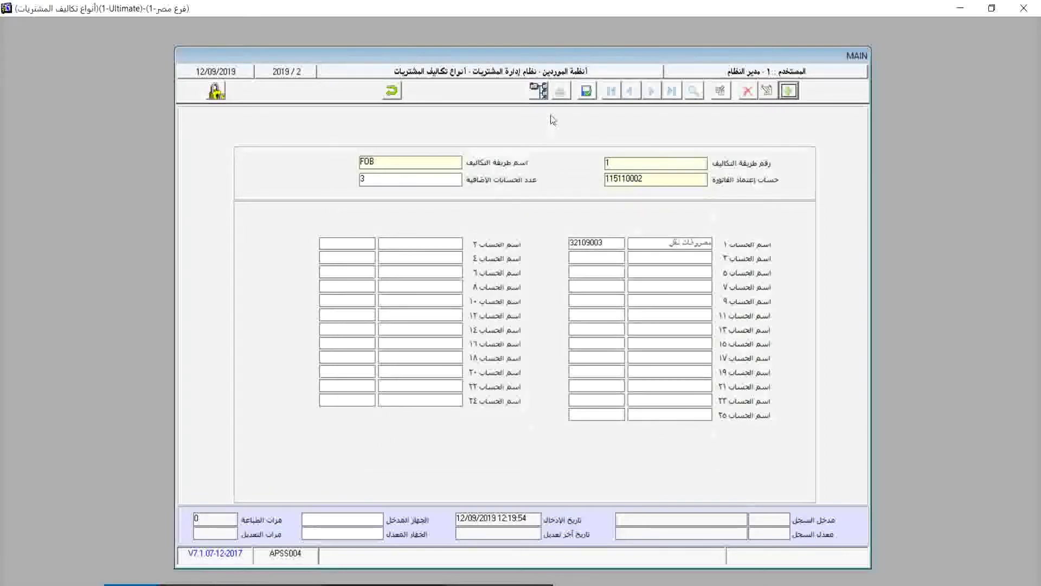
Open the chart of accounts (الدليل المحاسبي) and select مصروفات نقل (32109003) under مصاريف متنوعة in the expenses branch.
{"action": "left_click", "coordinate": [539, 91]}
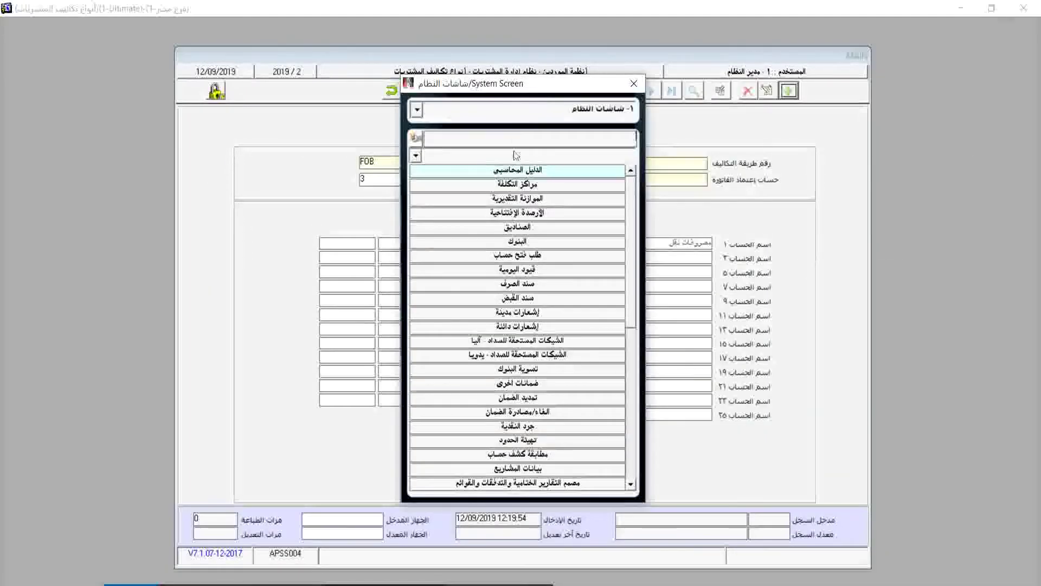
{"action": "left_click", "coordinate": [515, 170]}
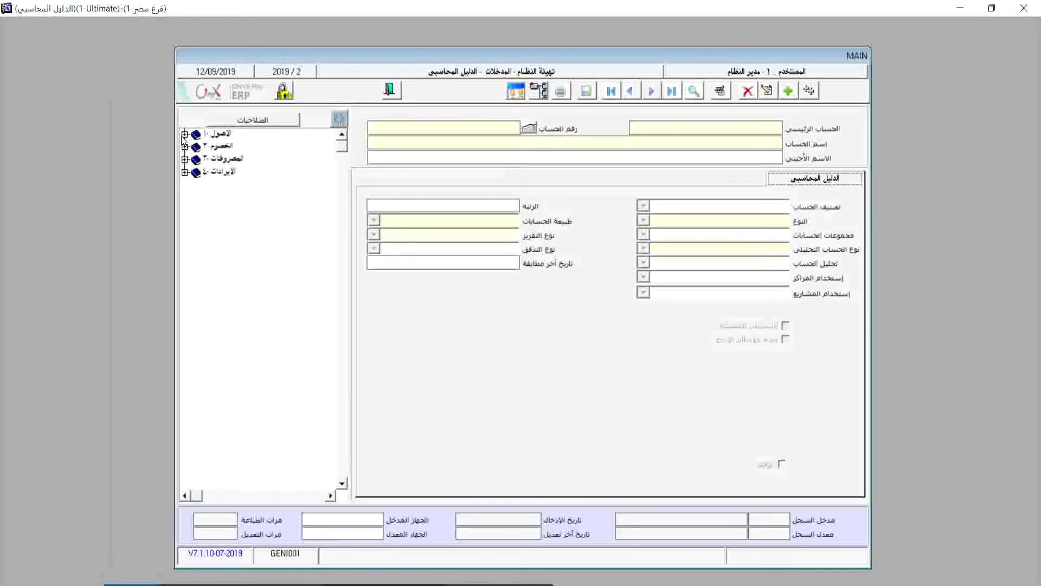
{"action": "left_click", "coordinate": [185, 159]}
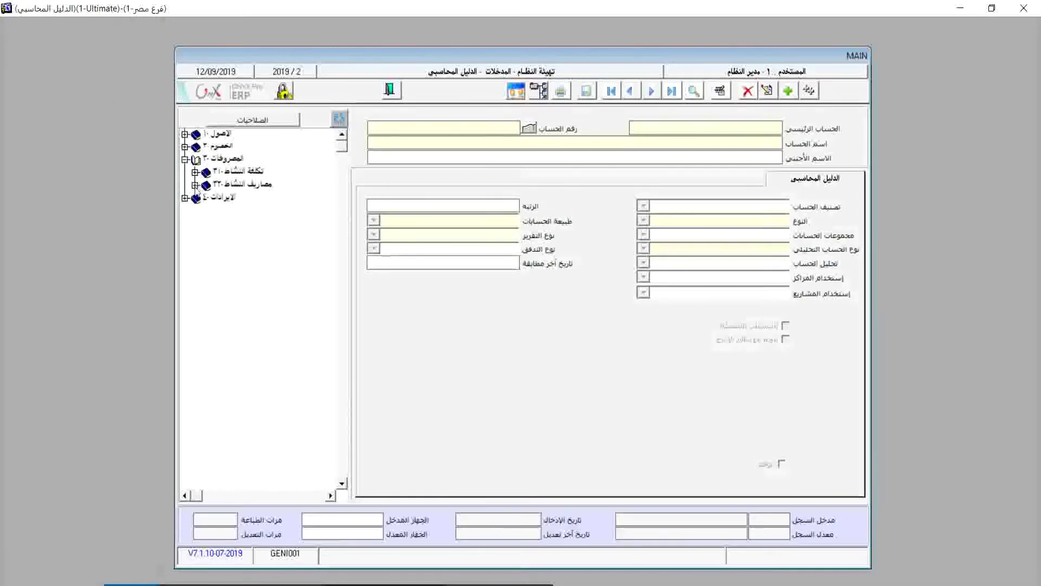
{"action": "left_click", "coordinate": [194, 184]}
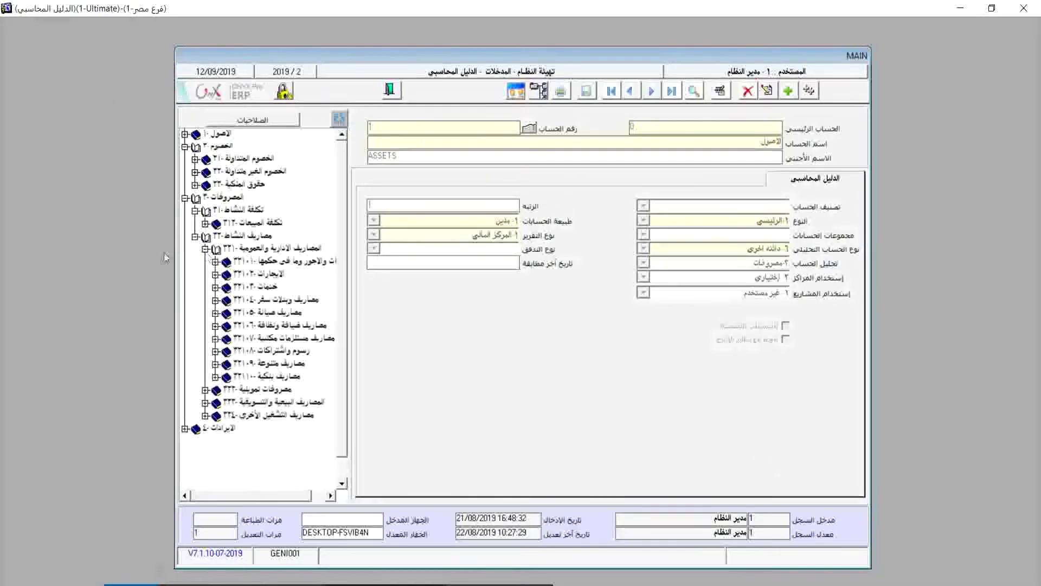
{"action": "left_click", "coordinate": [215, 364]}
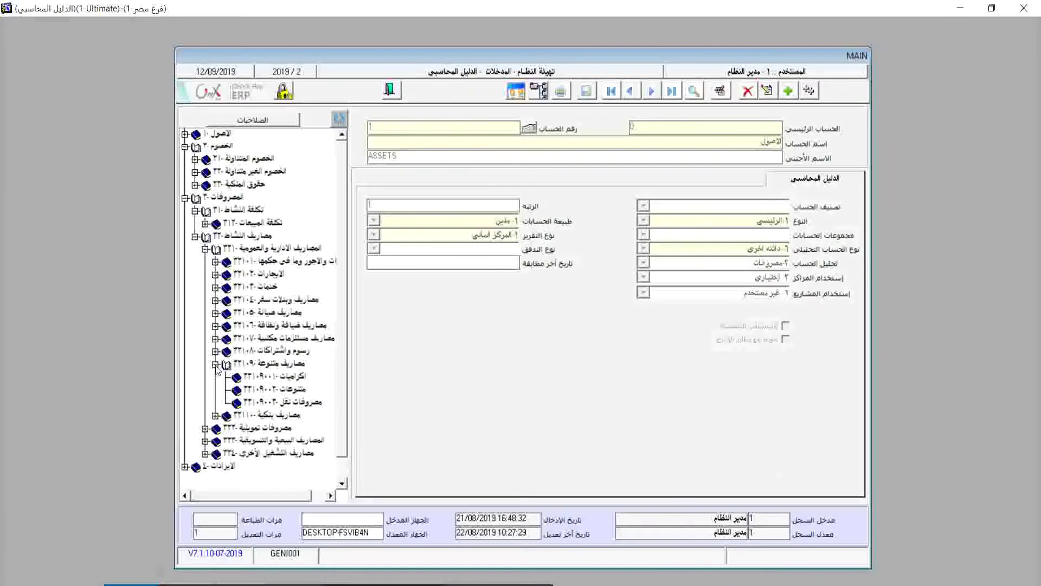
{"action": "left_click", "coordinate": [252, 404]}
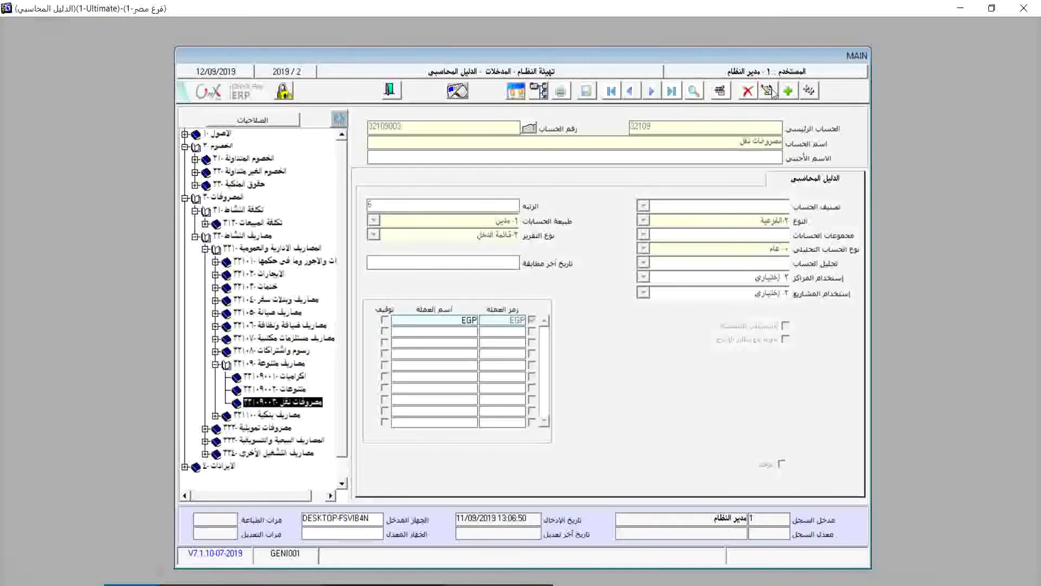
Add an account under 32109 named مصروفات شحن, with type الفرعية and rank (الرتبة) 6.
{"action": "left_click", "coordinate": [789, 90]}
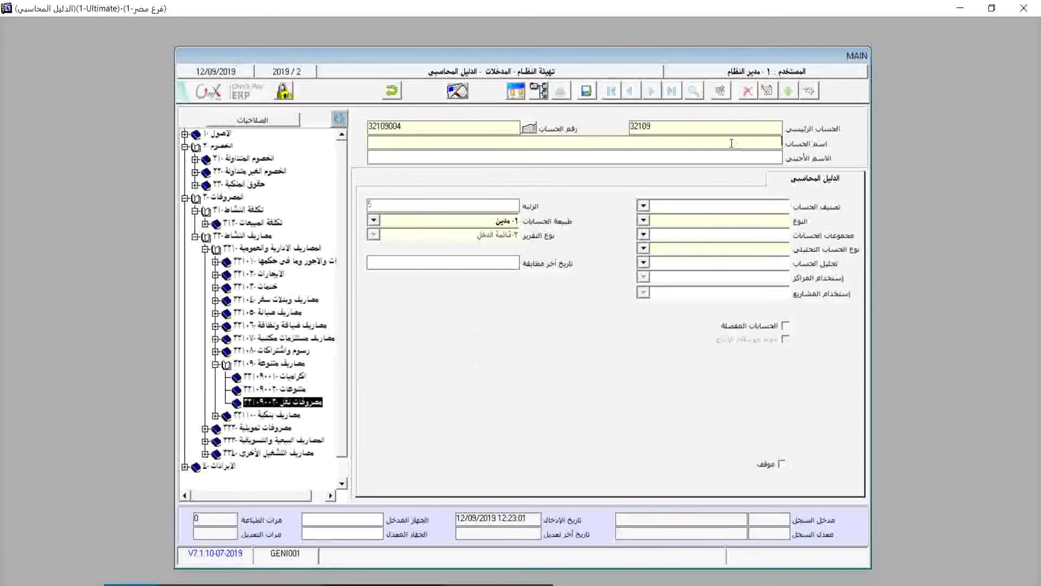
{"action": "type", "text": "مصروفات شحن"}
{"action": "left_click", "coordinate": [667, 222]}
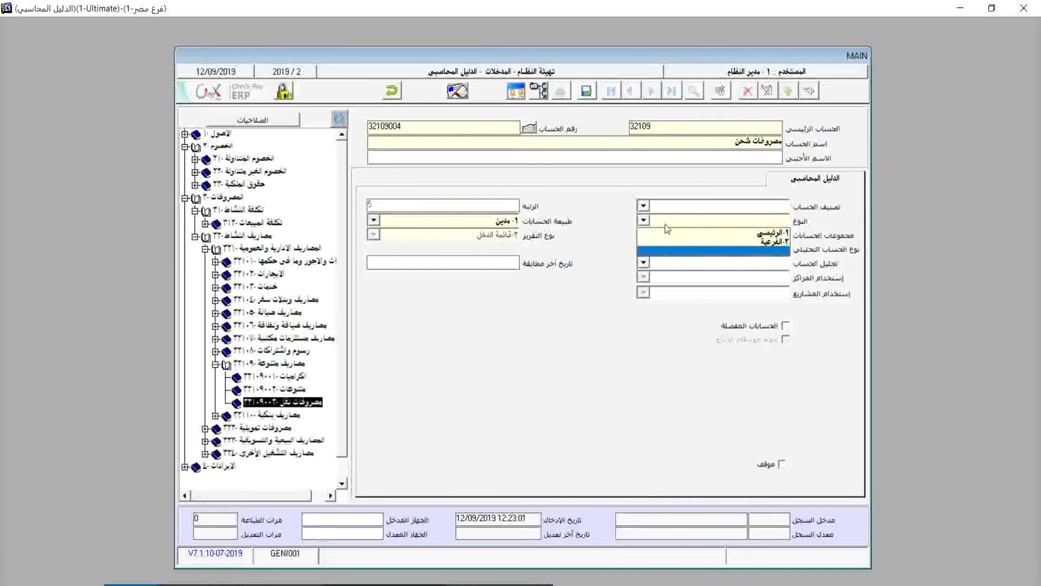
{"action": "left_click", "coordinate": [669, 240]}
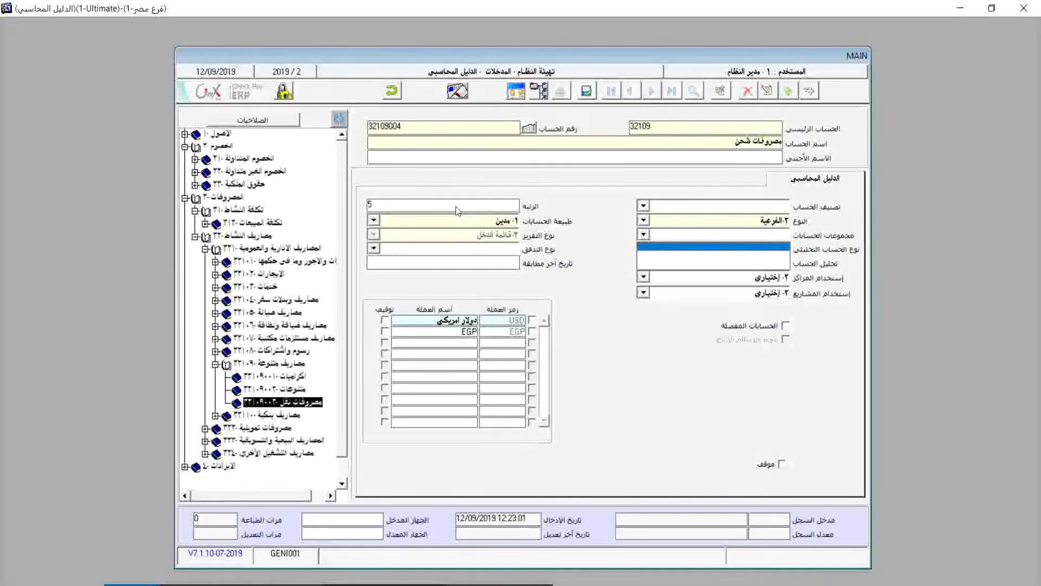
{"action": "type", "text": "6"}
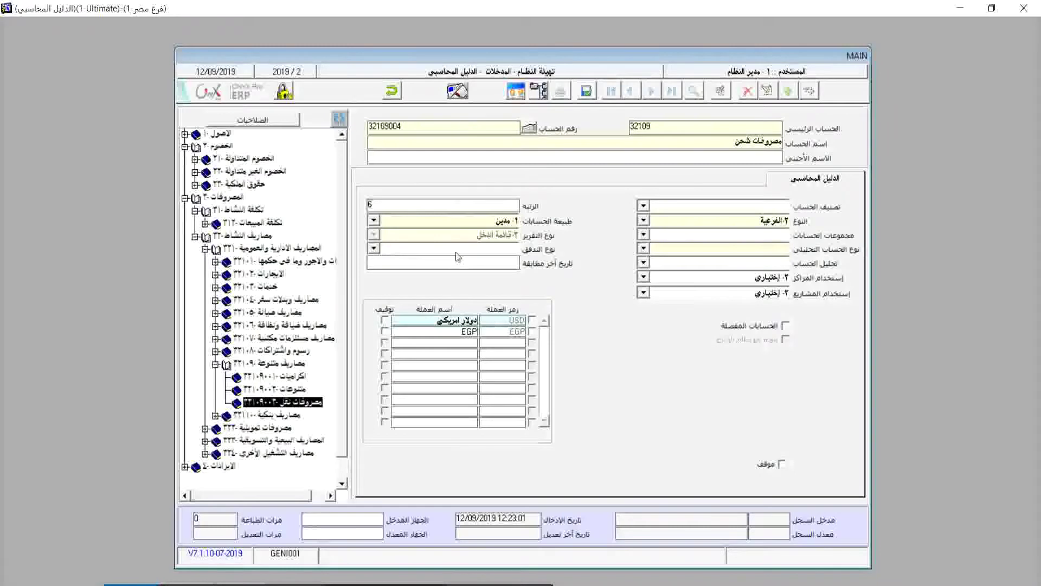
Enable the USD and EGP currencies for مصروفات شحن, set its analytical account type to عام, and save the account.
{"action": "left_click", "coordinate": [531, 331]}
{"action": "left_click", "coordinate": [532, 320]}
{"action": "left_click", "coordinate": [587, 92]}
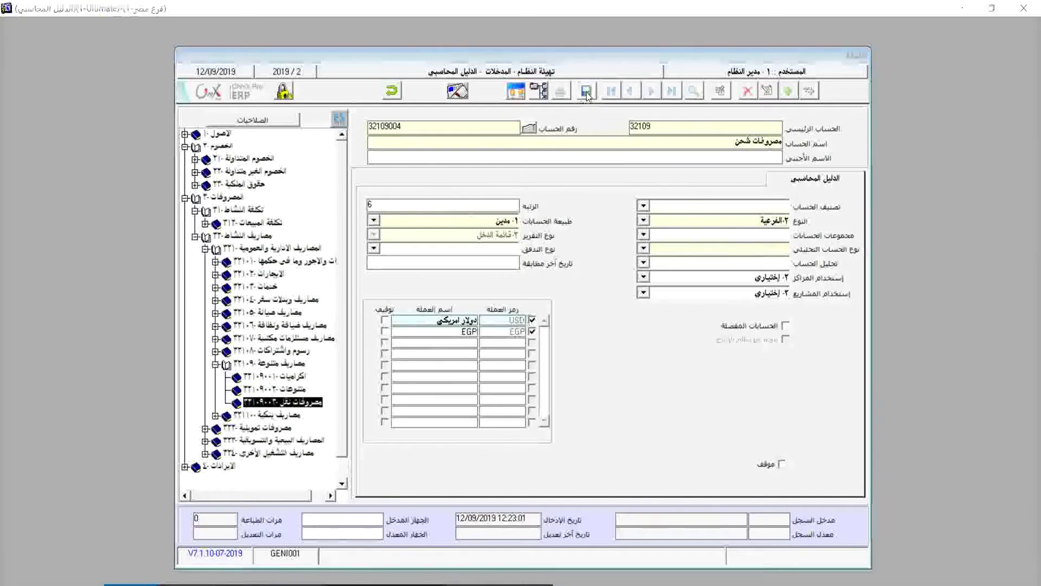
{"action": "left_click", "coordinate": [521, 343]}
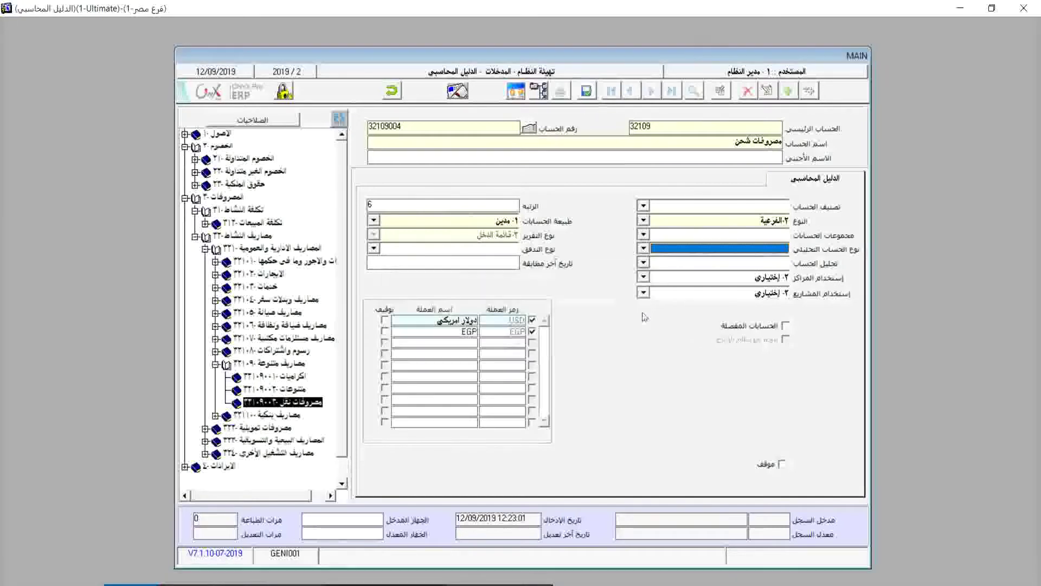
{"action": "left_click", "coordinate": [643, 248]}
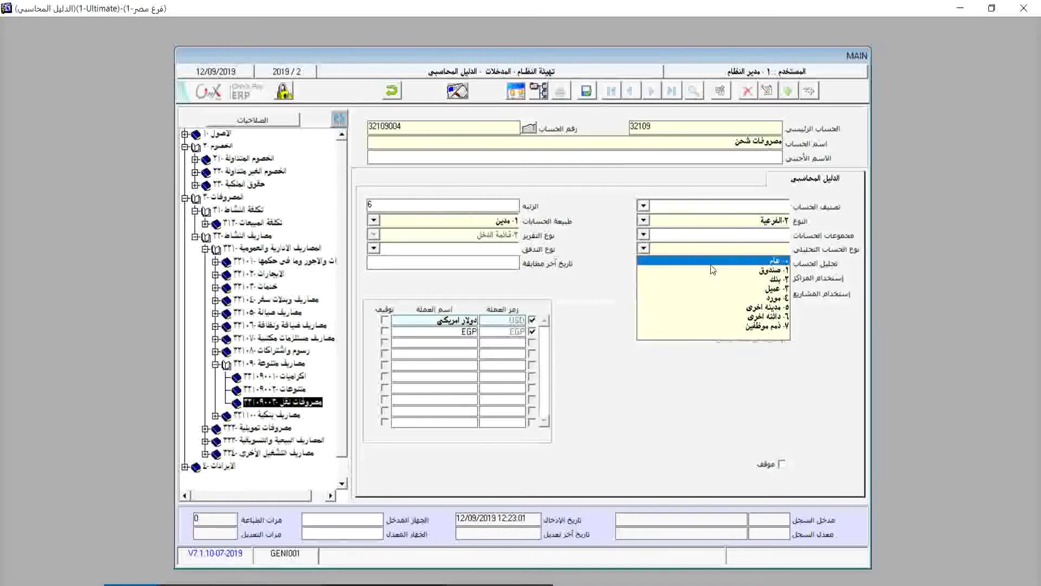
{"action": "left_click", "coordinate": [711, 264]}
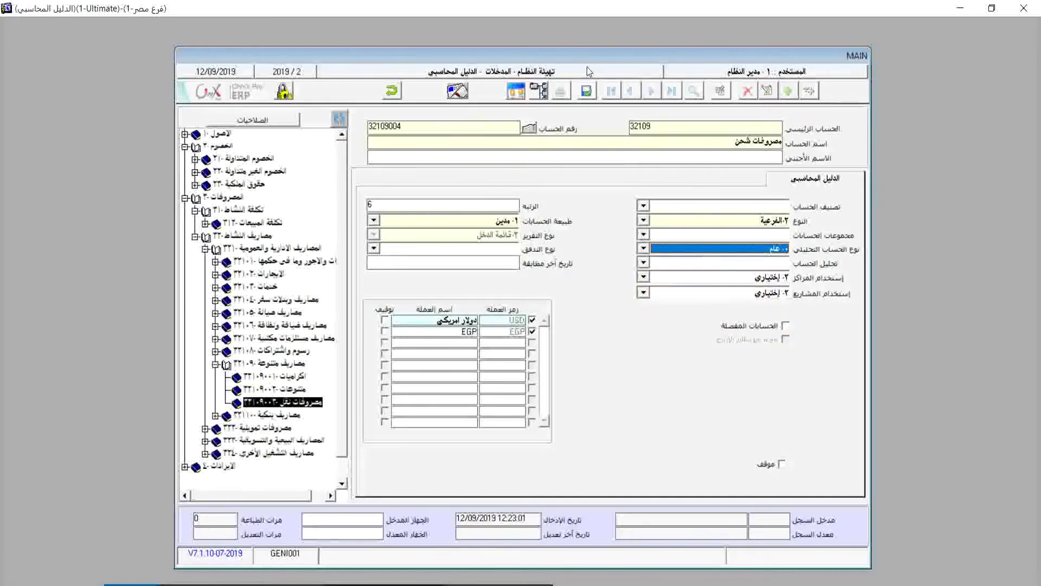
{"action": "left_click", "coordinate": [585, 92]}
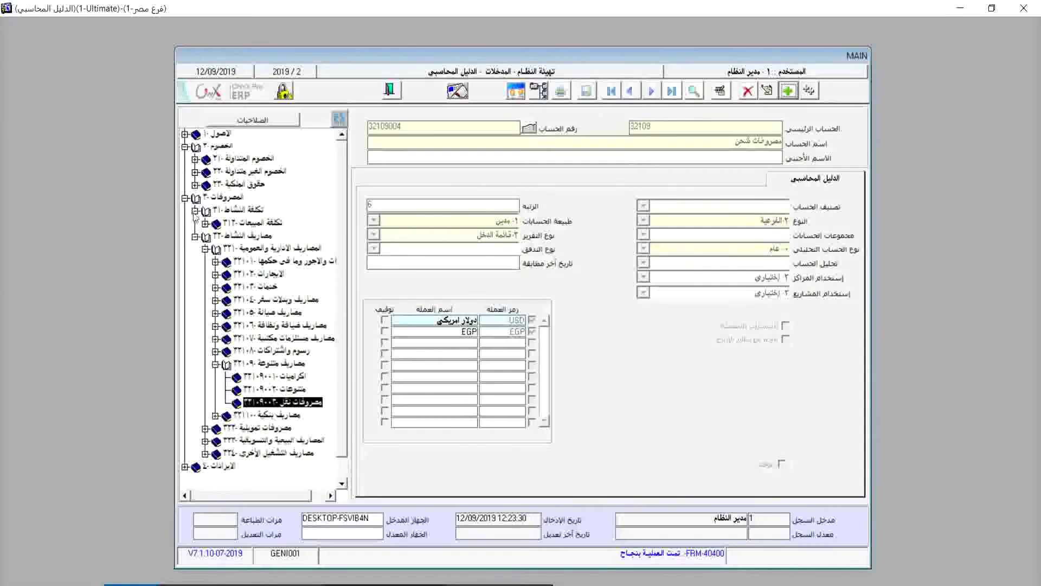
Start a new account under parent 116401 and examine the liabilities branch of the account tree down to ضمانات الموردين.
{"action": "left_click", "coordinate": [788, 90]}
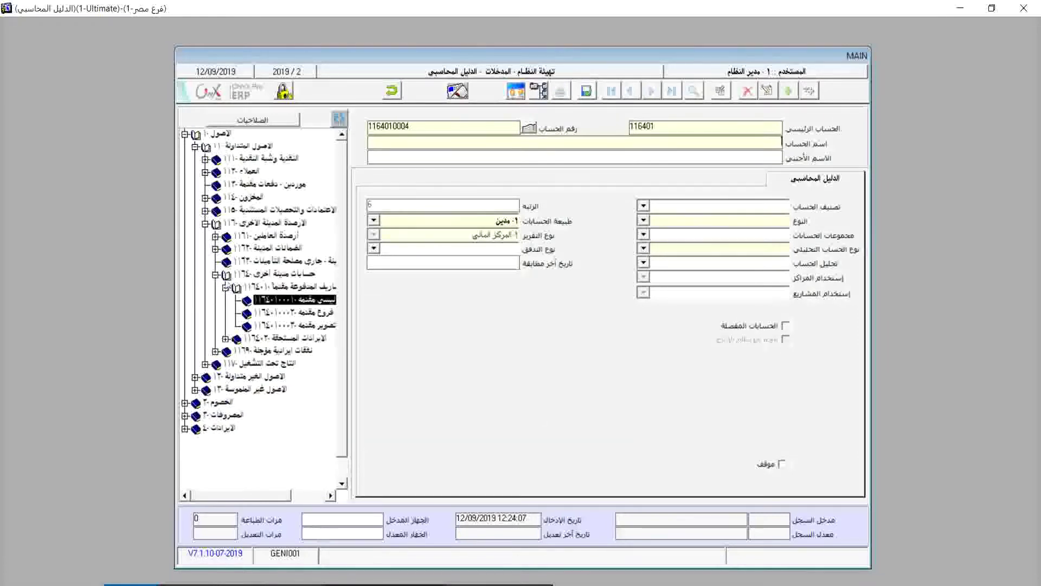
{"action": "left_click", "coordinate": [226, 287]}
{"action": "left_click", "coordinate": [215, 275]}
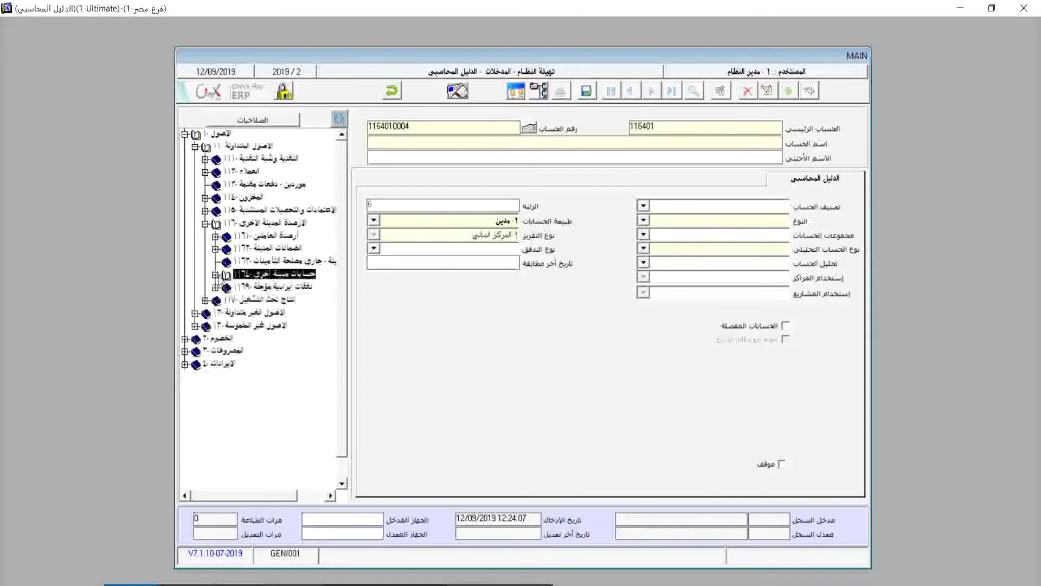
{"action": "left_click", "coordinate": [205, 223]}
{"action": "left_click", "coordinate": [196, 146]}
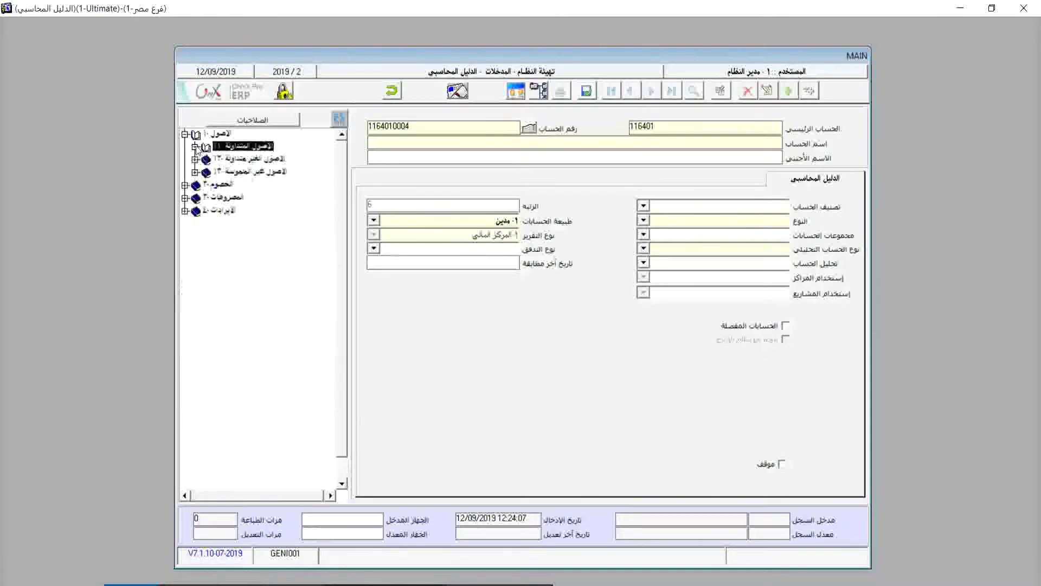
{"action": "left_click", "coordinate": [185, 134]}
{"action": "left_click", "coordinate": [185, 146]}
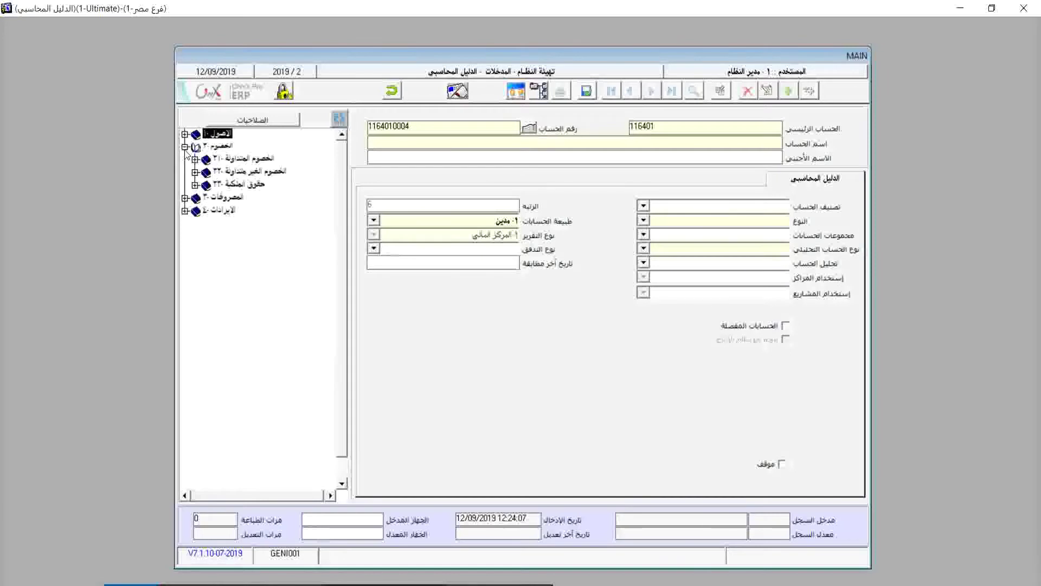
{"action": "left_click", "coordinate": [195, 160]}
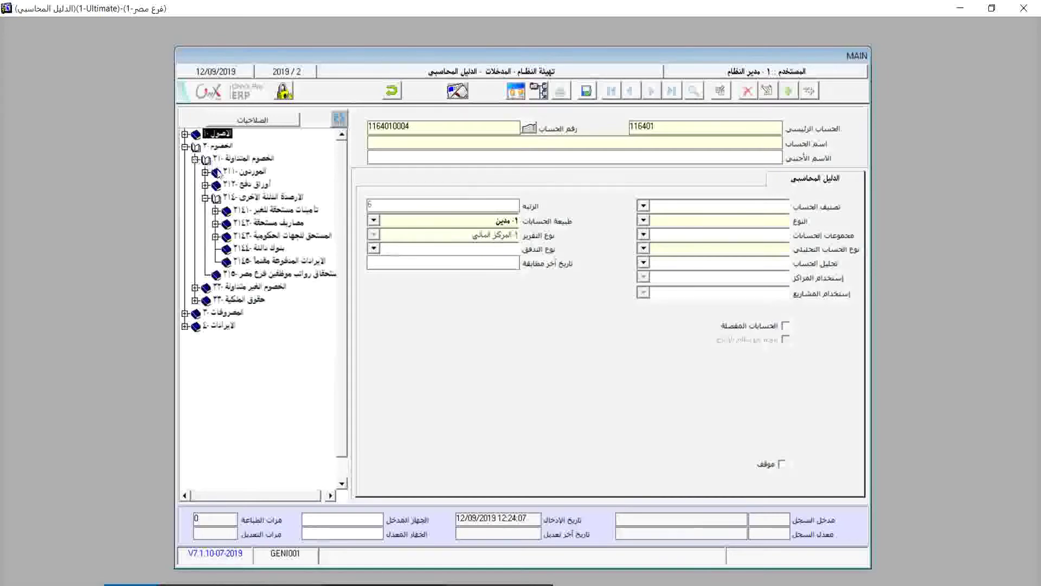
{"action": "left_click", "coordinate": [216, 212]}
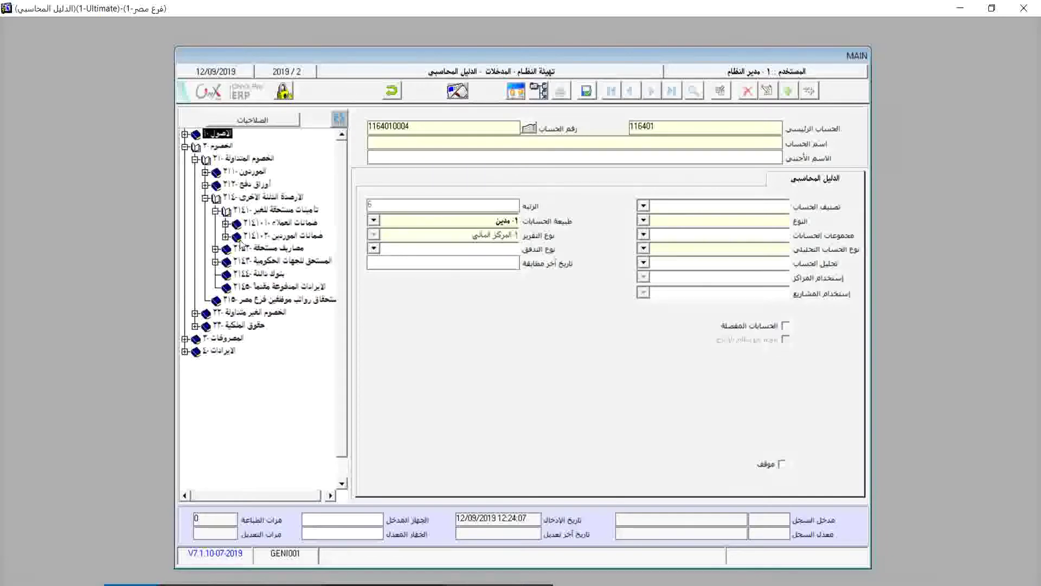
{"action": "left_click", "coordinate": [225, 237]}
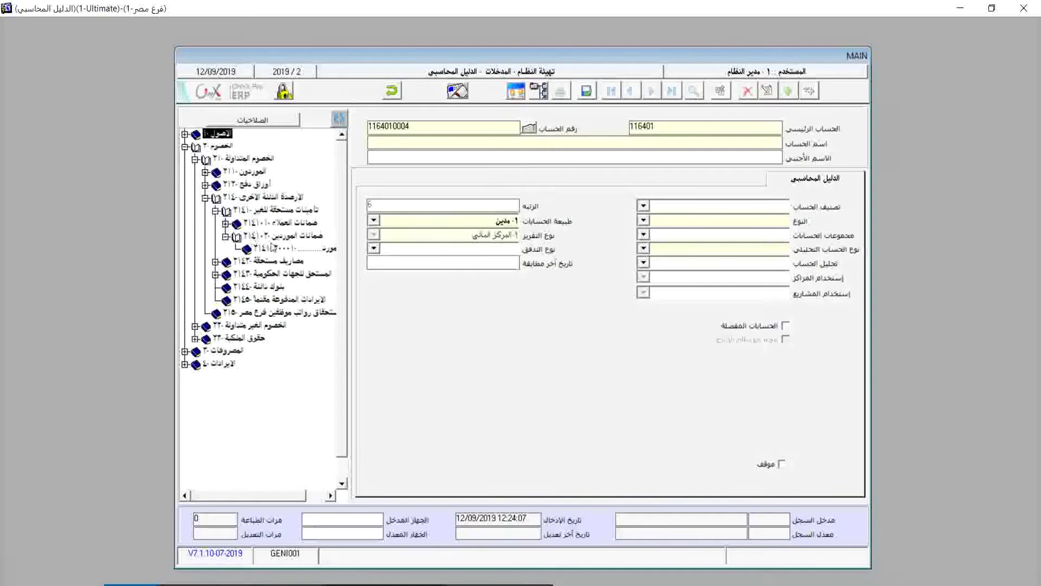
{"action": "left_click", "coordinate": [270, 250]}
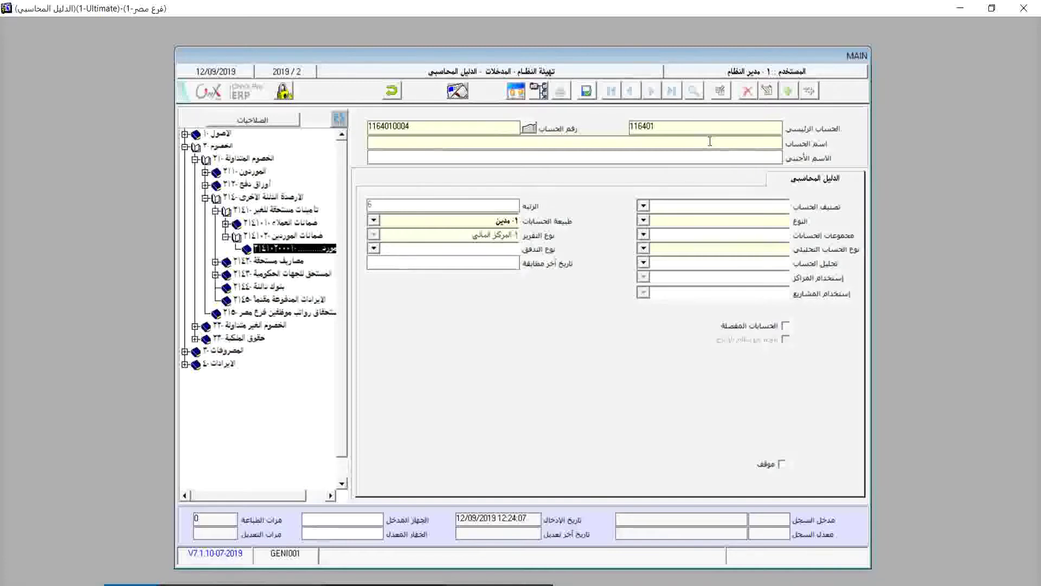
Name the new account تأمين بضائع, set its type to الفرعية, and enable the USD and EGP currencies.
{"action": "type", "text": "تأمين بضائع"}
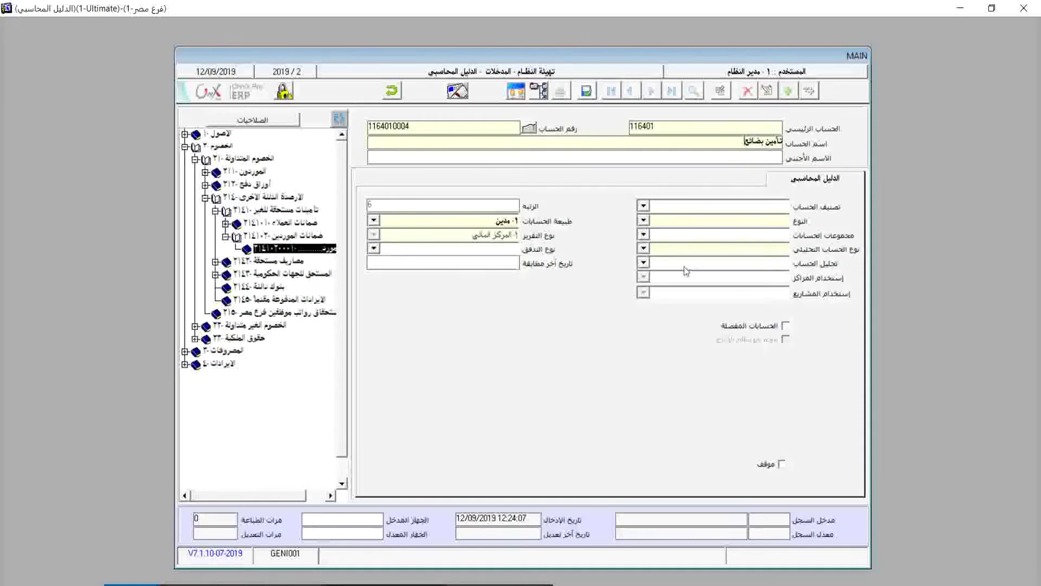
{"action": "left_click", "coordinate": [644, 219]}
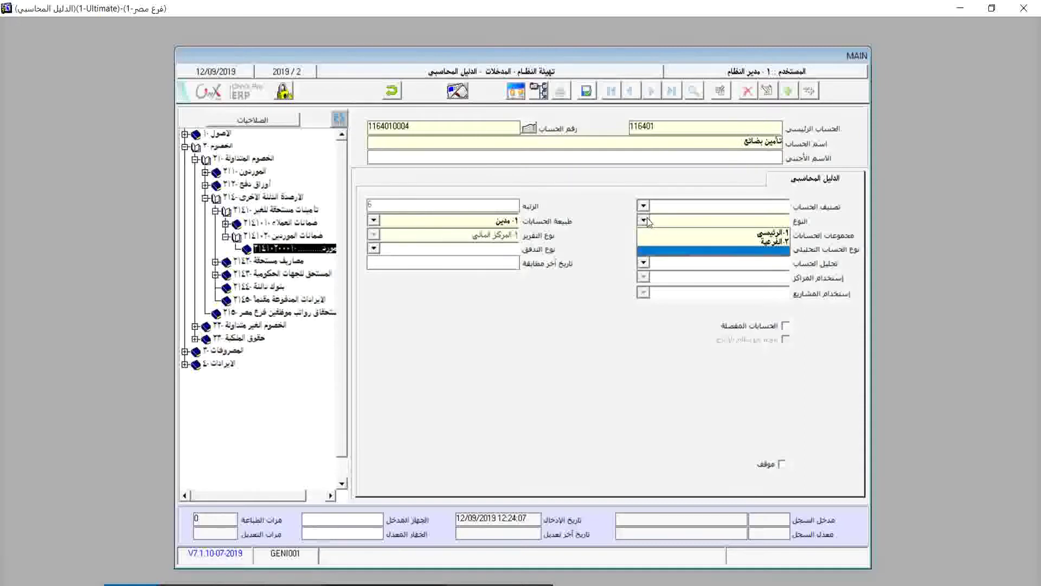
{"action": "left_click", "coordinate": [699, 242]}
{"action": "left_click", "coordinate": [532, 320]}
{"action": "left_click", "coordinate": [532, 331]}
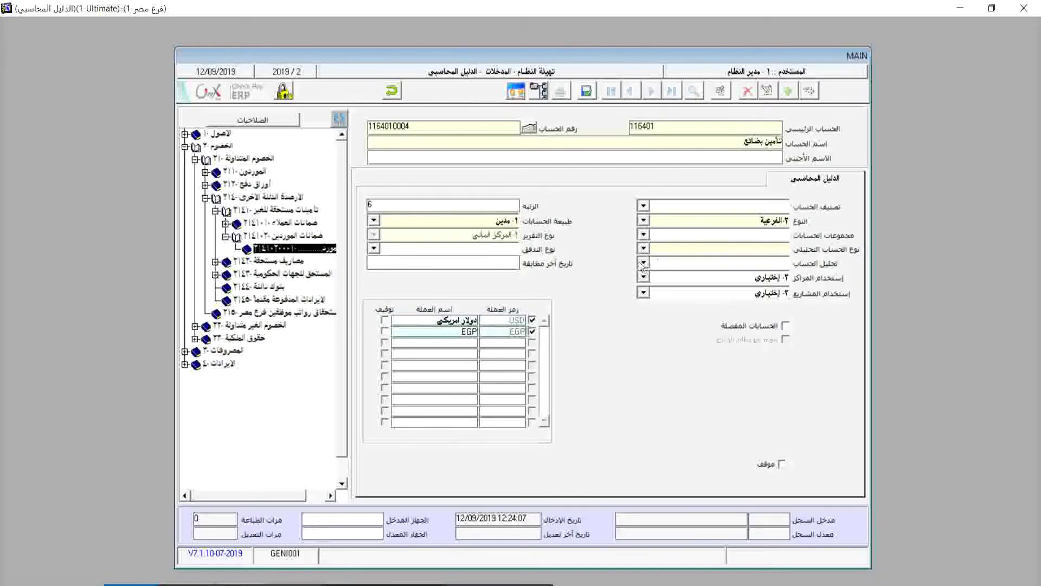
Set the analytical account type of تأمين بضائع to عام, save the account, and return to the purchase cost types screen.
{"action": "left_click", "coordinate": [643, 249]}
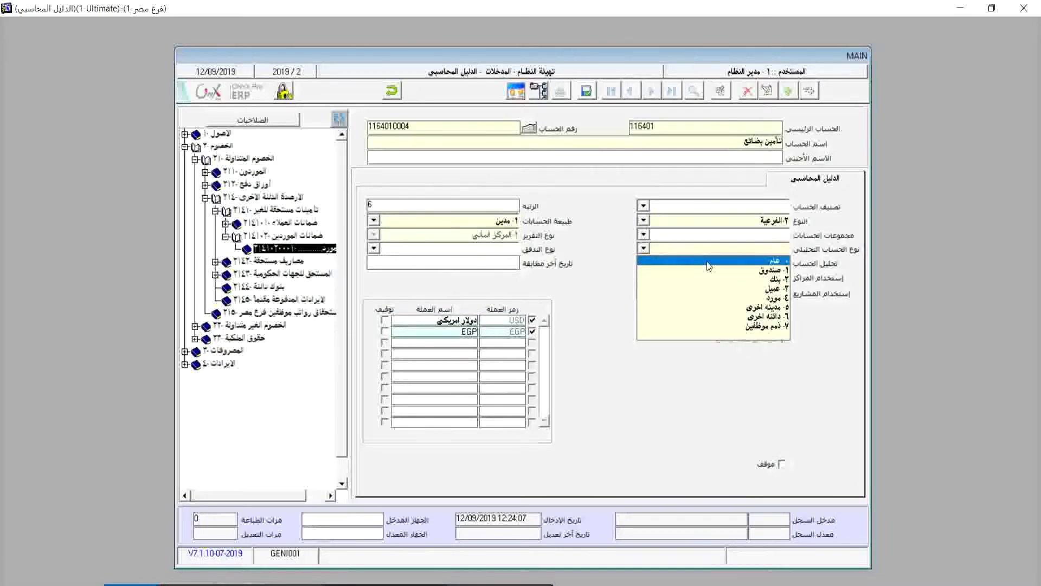
{"action": "left_click", "coordinate": [707, 262]}
{"action": "left_click", "coordinate": [586, 91]}
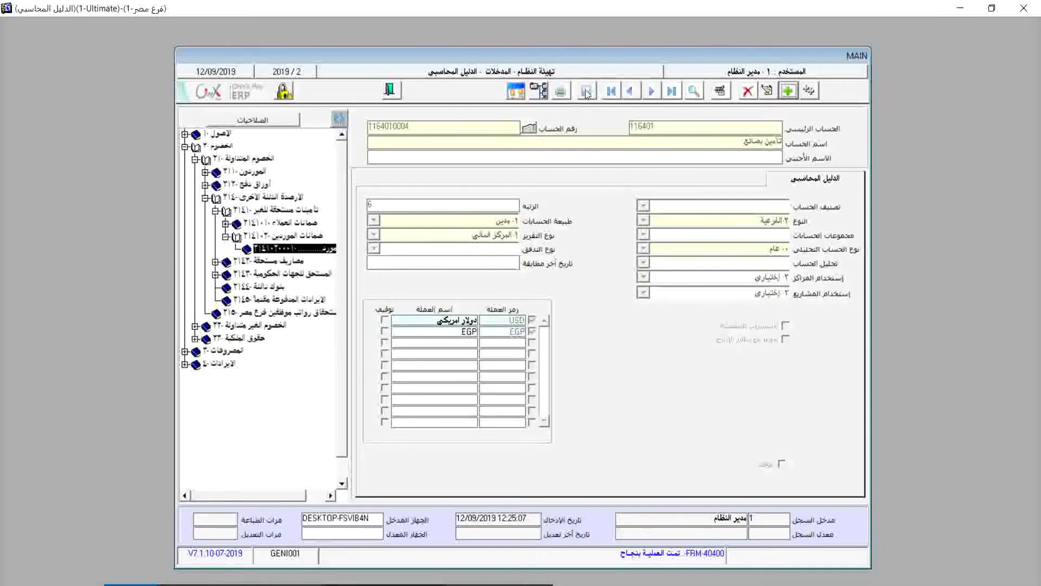
{"action": "left_click", "coordinate": [389, 90]}
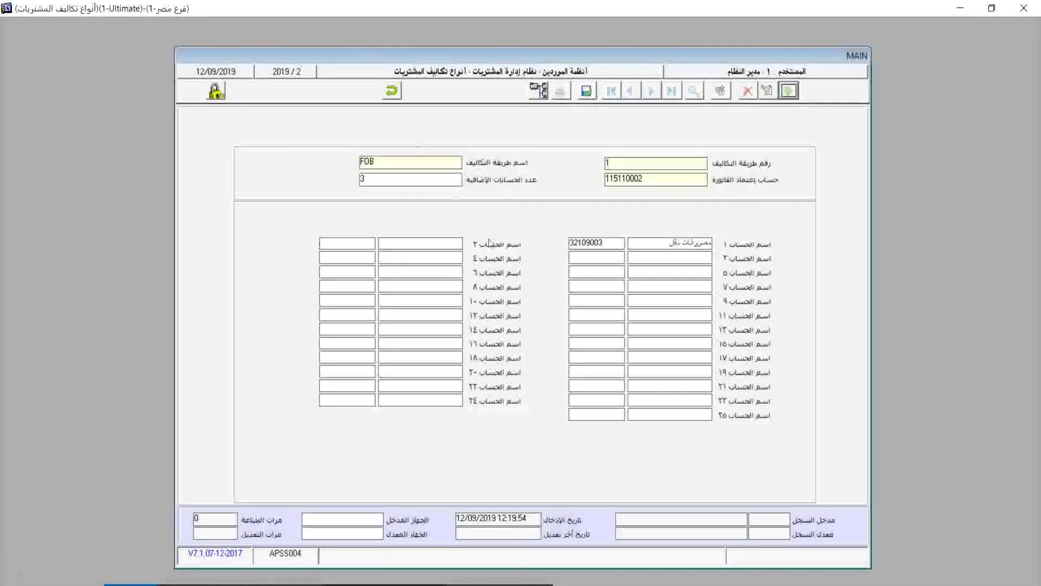
Search the accounts list for 32109004 and assign مصروفات شحن as the second additional account of the FOB cost type.
{"action": "left_click", "coordinate": [357, 243]}
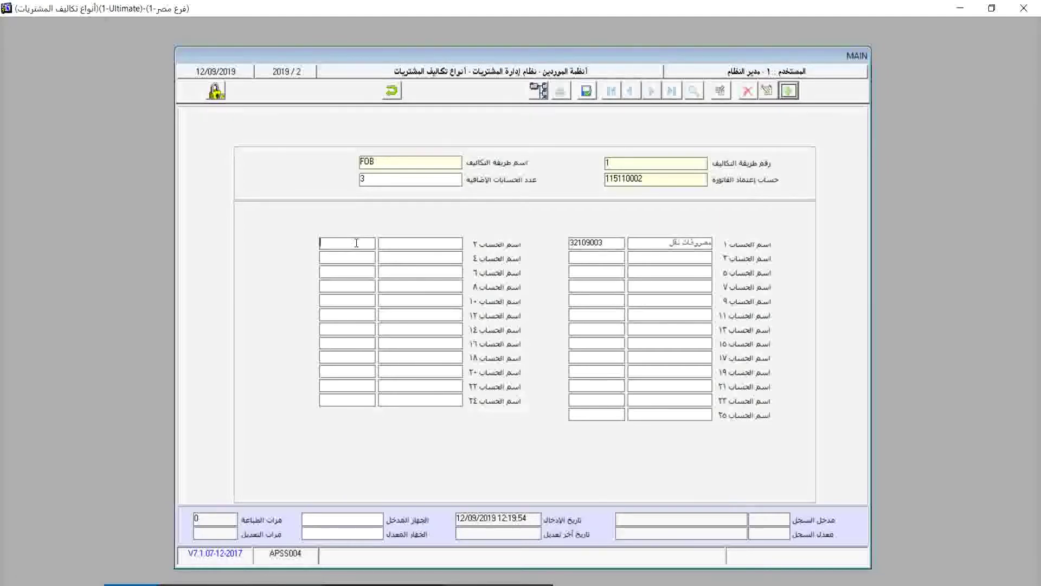
{"action": "key", "text": "F9"}
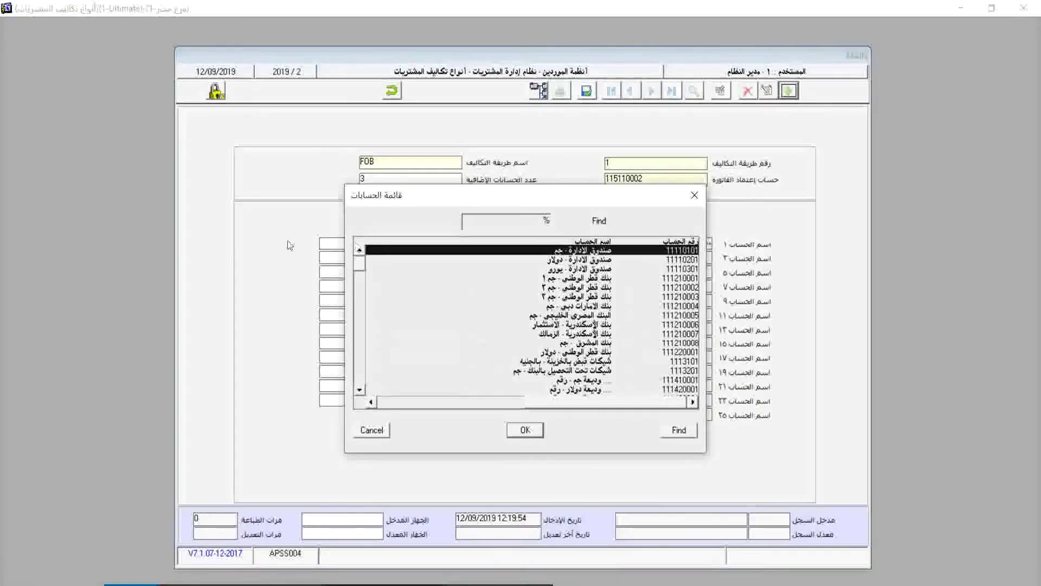
{"action": "type", "text": "٣٢١٠٩٠٠٤"}
{"action": "key", "text": "Return"}
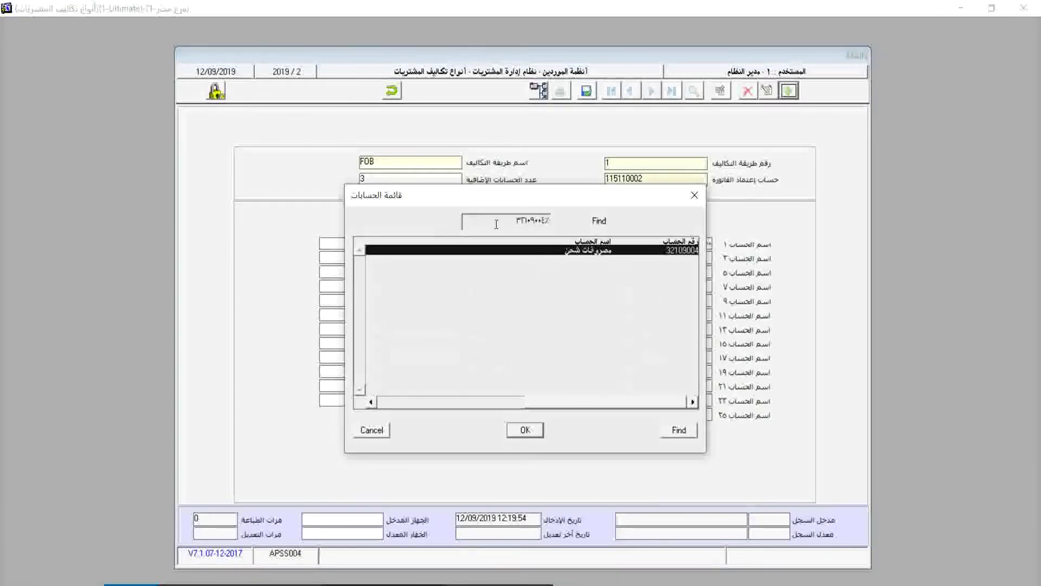
{"action": "double_click", "coordinate": [624, 250]}
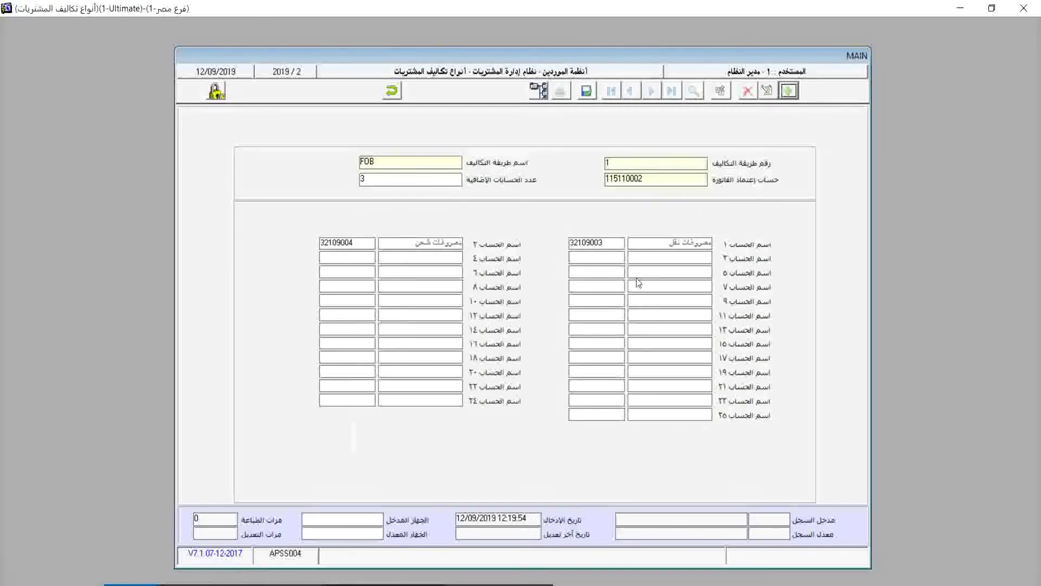
{"action": "key", "text": "F9"}
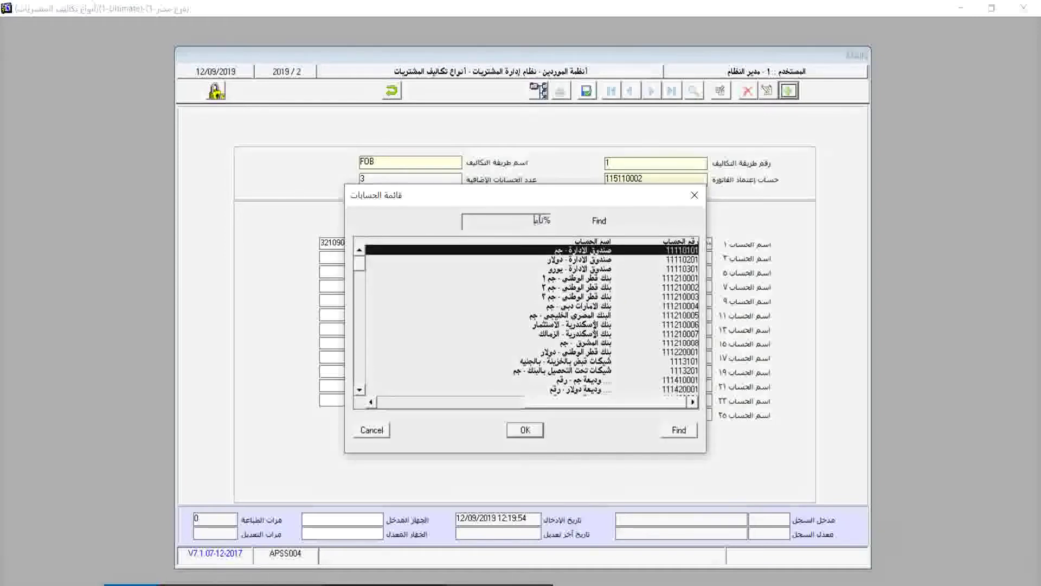
{"action": "key", "text": "Return"}
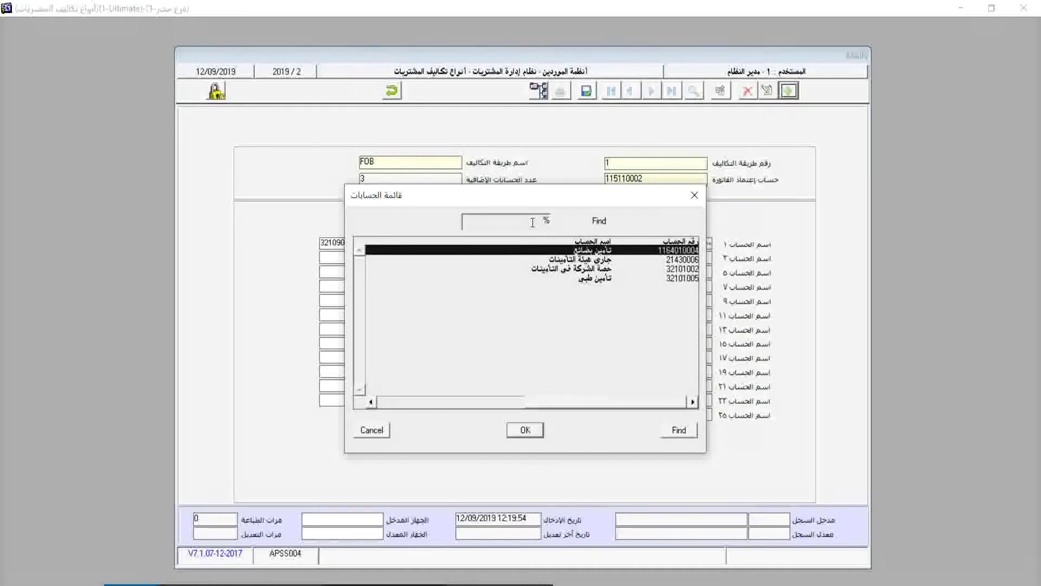
{"action": "double_click", "coordinate": [603, 250]}
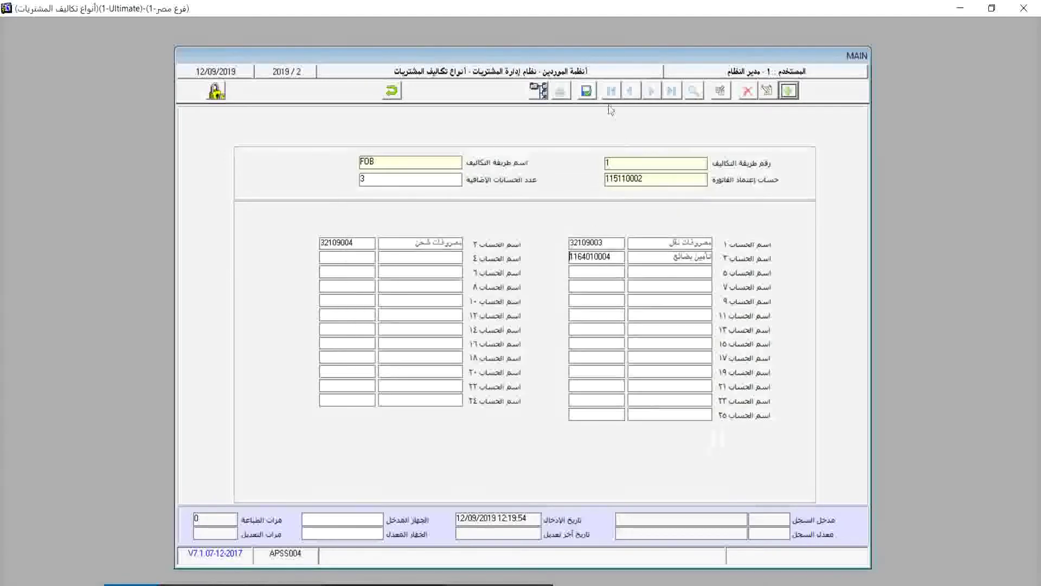
{"action": "left_click", "coordinate": [586, 90]}
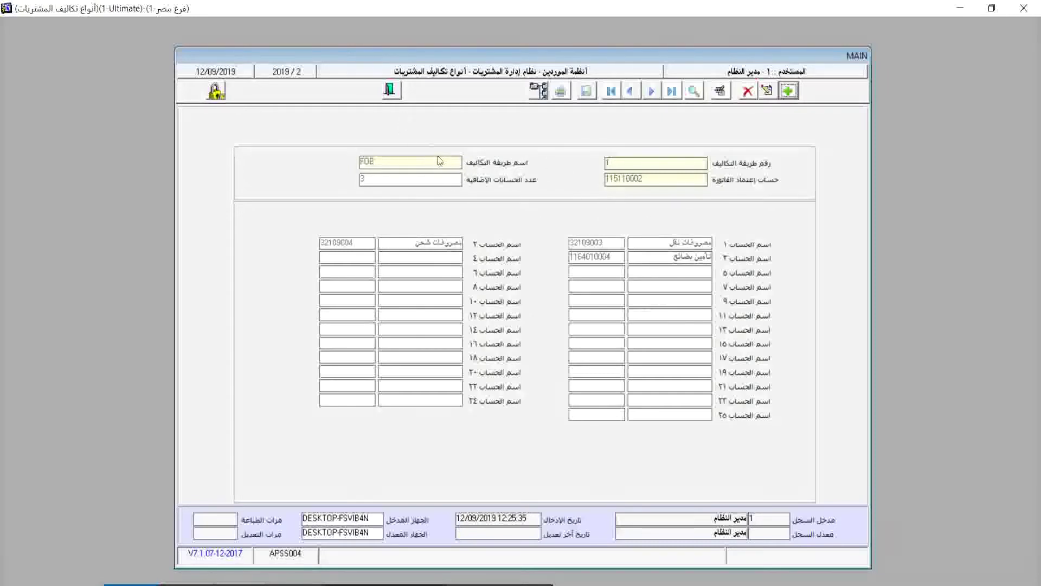
{"action": "left_click", "coordinate": [390, 91]}
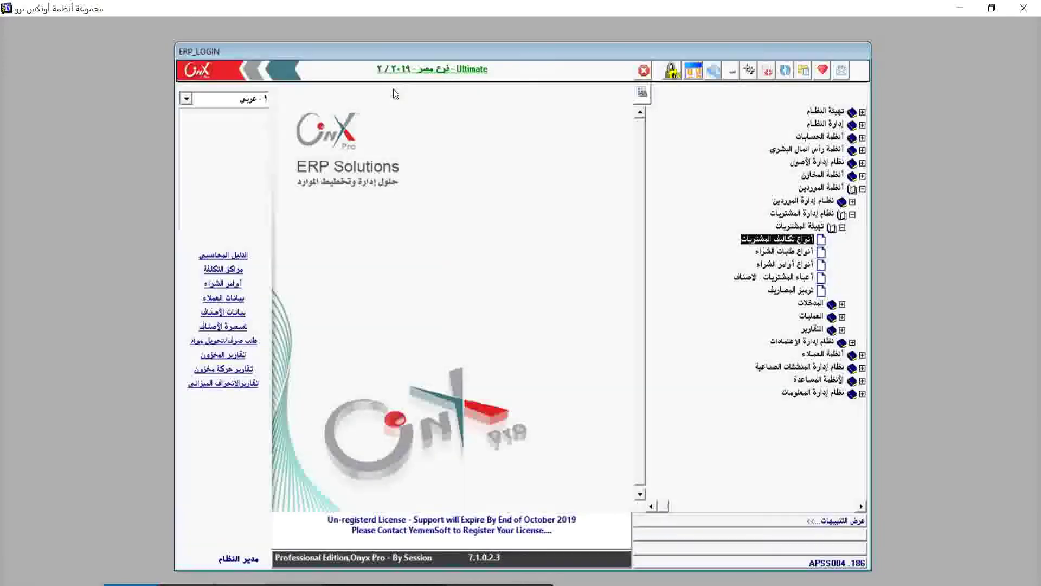
In أنواع طلبات الشراء, add and save a purchase request type named طلبات شراء محلية and review the list of types.
{"action": "double_click", "coordinate": [784, 253]}
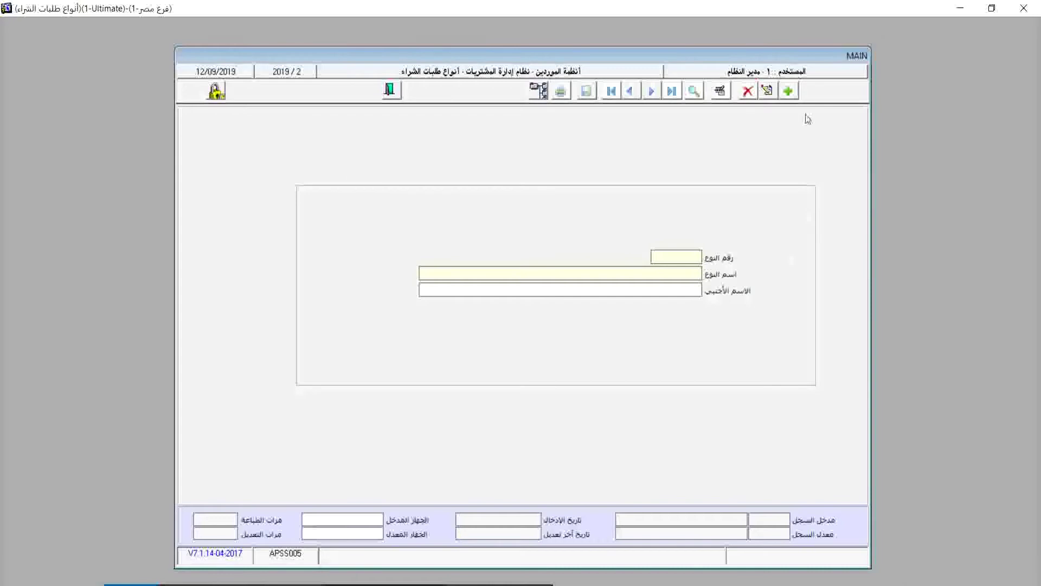
{"action": "left_click", "coordinate": [789, 92]}
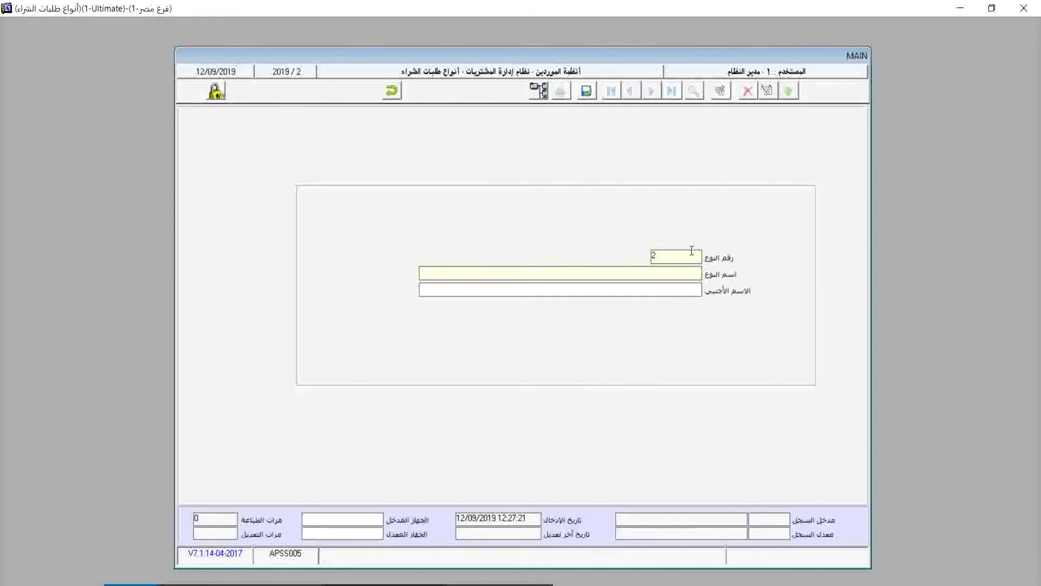
{"action": "type", "text": "طلبات شراء محلية"}
{"action": "key", "text": "Return"}
{"action": "left_click", "coordinate": [588, 92]}
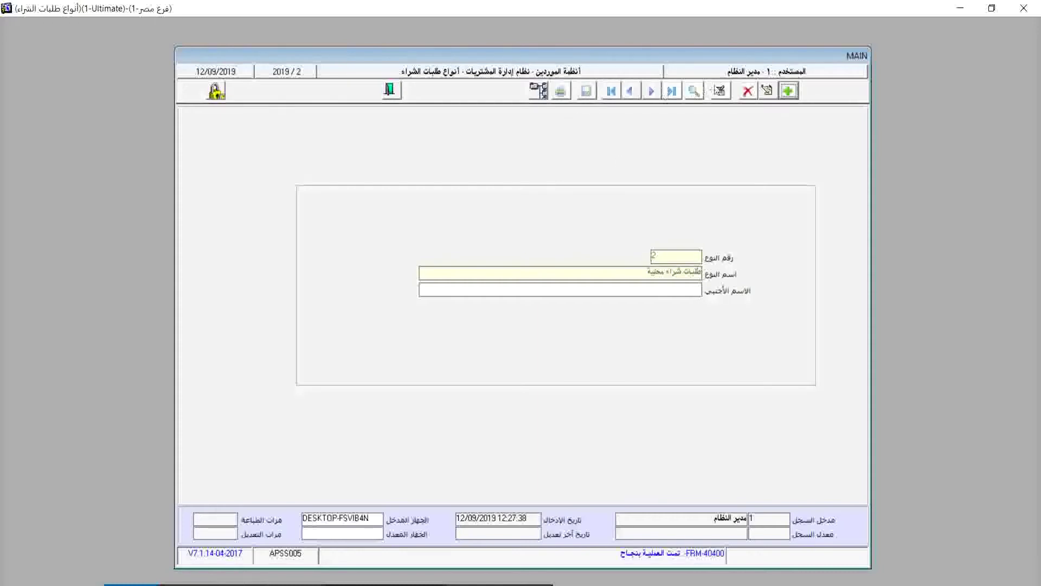
{"action": "left_click", "coordinate": [692, 92]}
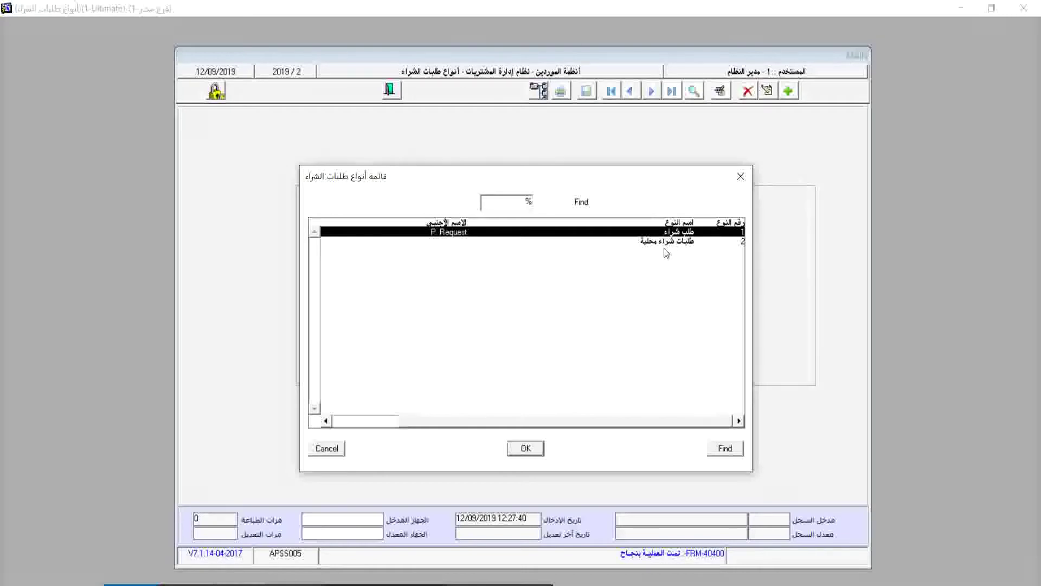
{"action": "left_click", "coordinate": [529, 450]}
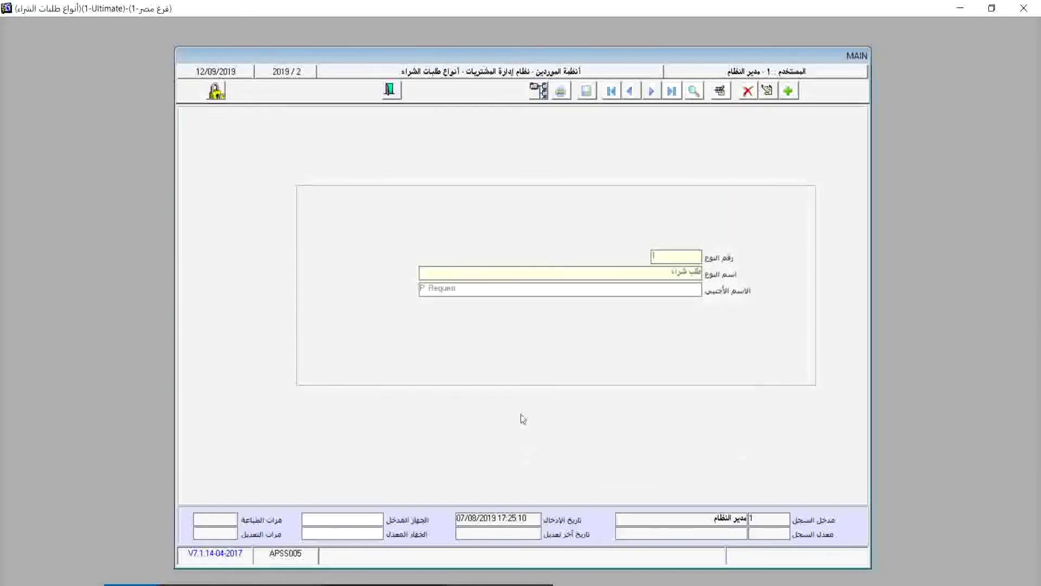
Add and save a purchase request type named طلبات شراء خارجية, and close the request types screen.
{"action": "left_click", "coordinate": [790, 90]}
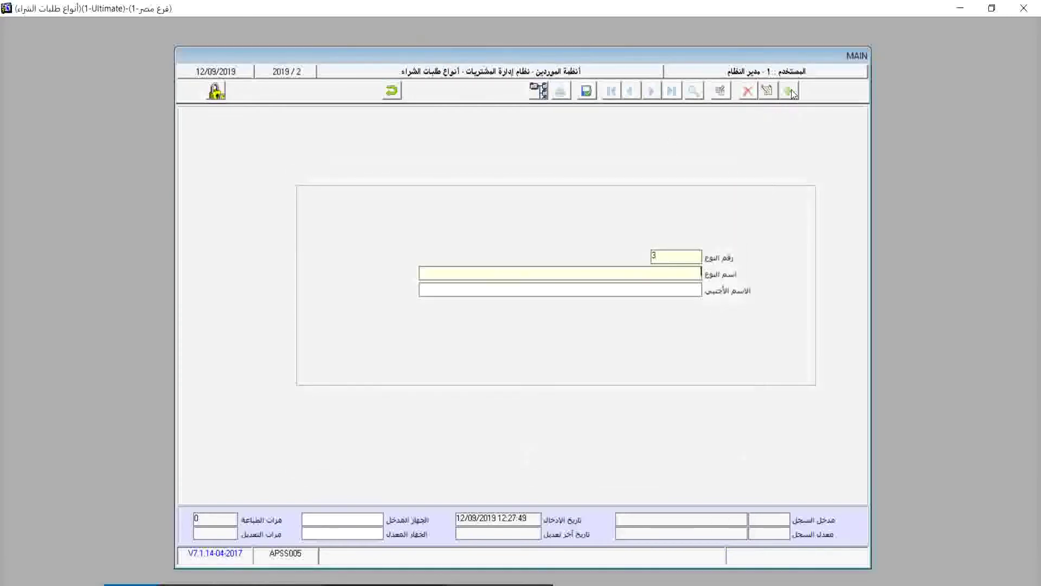
{"action": "type", "text": "طلبات شراء خارجية"}
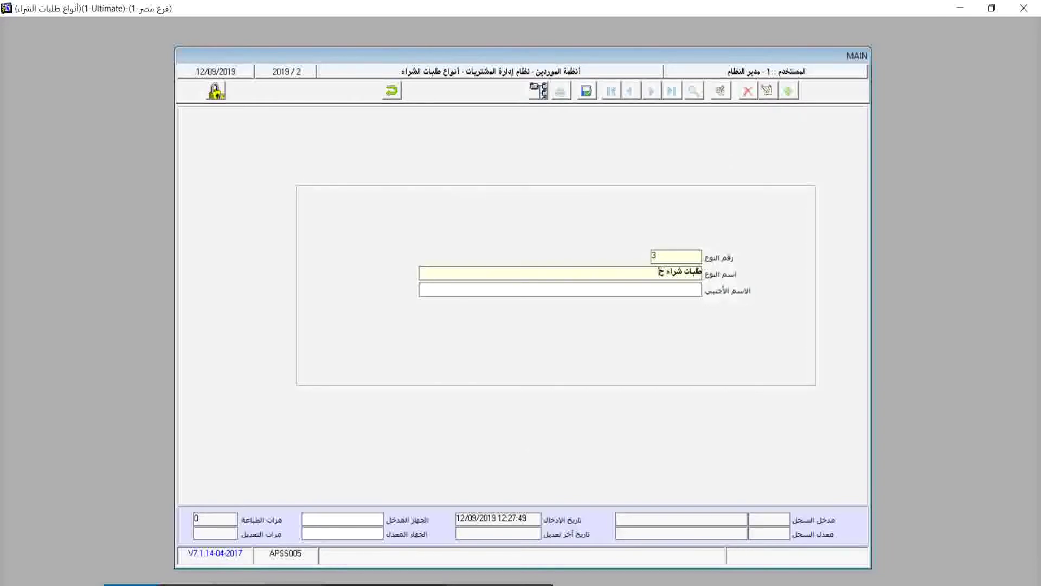
{"action": "left_click", "coordinate": [586, 91]}
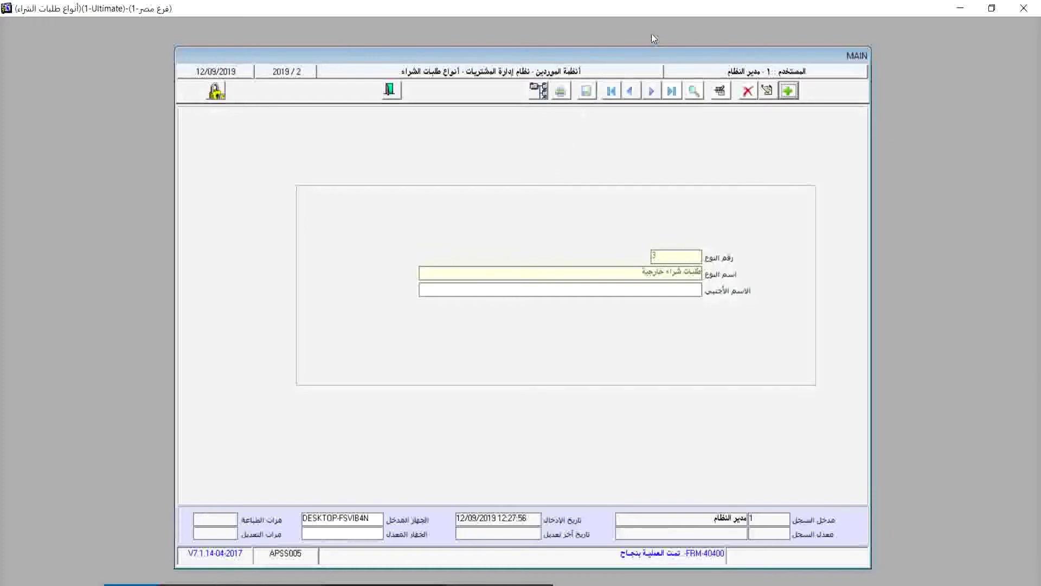
{"action": "left_click", "coordinate": [390, 90]}
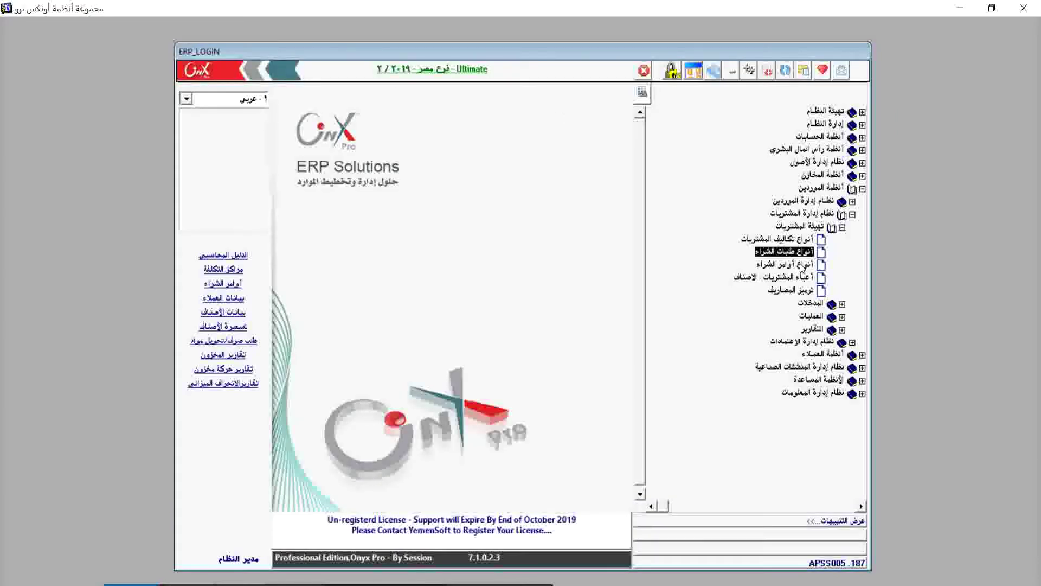
In أنواع أوامر الشراء, add and save a new purchase order type named اوامر شاء محلية.
{"action": "left_click", "coordinate": [802, 265]}
{"action": "double_click", "coordinate": [801, 265]}
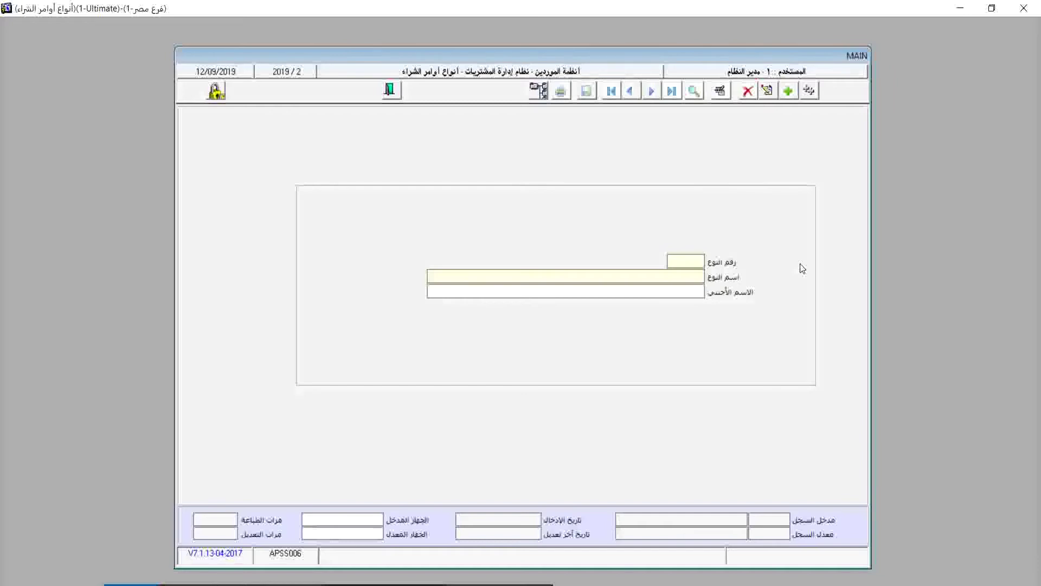
{"action": "left_click", "coordinate": [789, 93]}
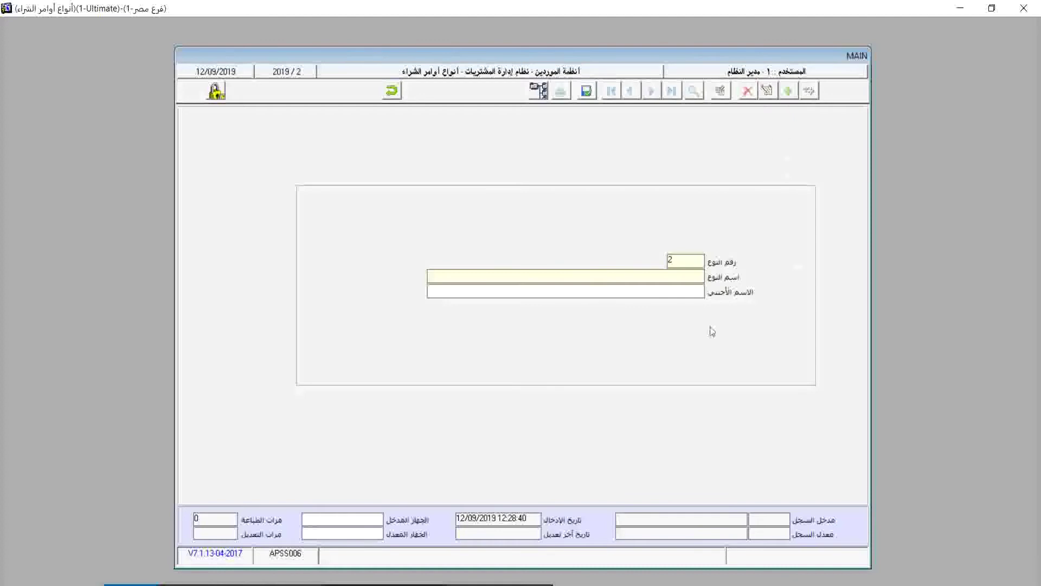
{"action": "type", "text": "اوامر شراء مج"}
{"action": "type", "text": "لية"}
{"action": "left_click", "coordinate": [586, 90]}
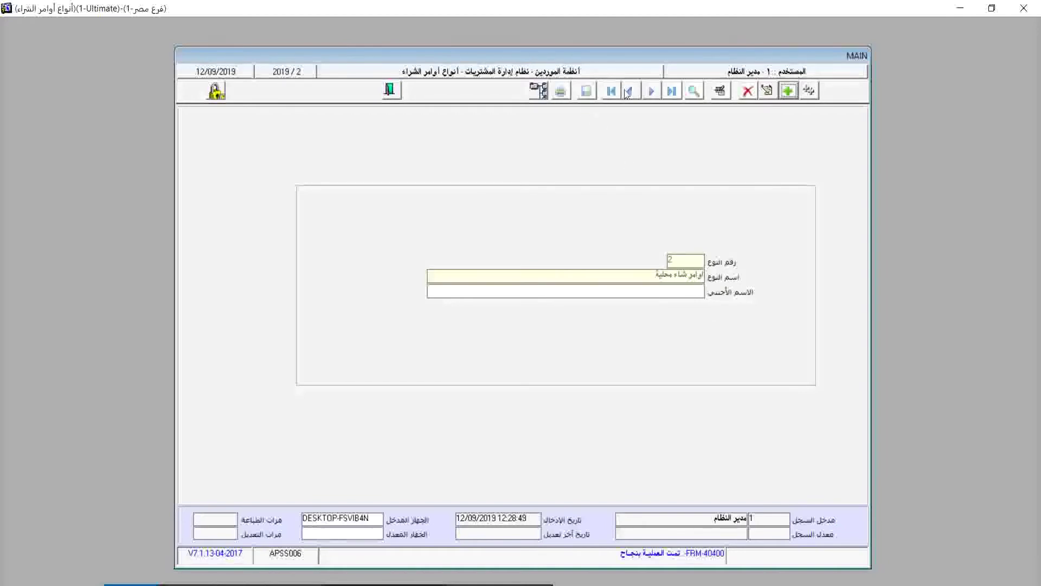
Add and save another purchase order type named اوامر شراء خارجية.
{"action": "left_click", "coordinate": [791, 89]}
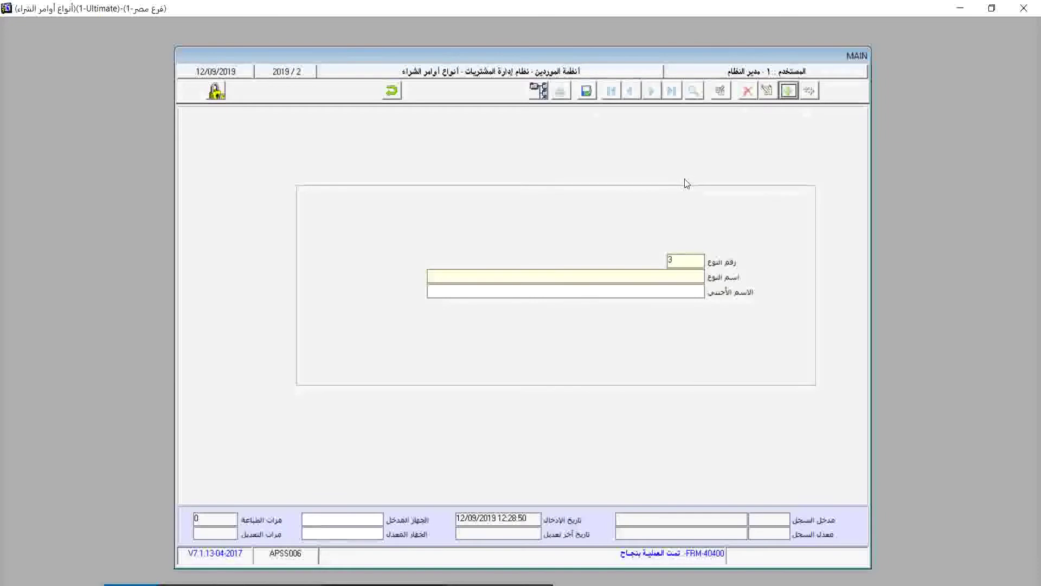
{"action": "type", "text": "اوامر شراء خارجية"}
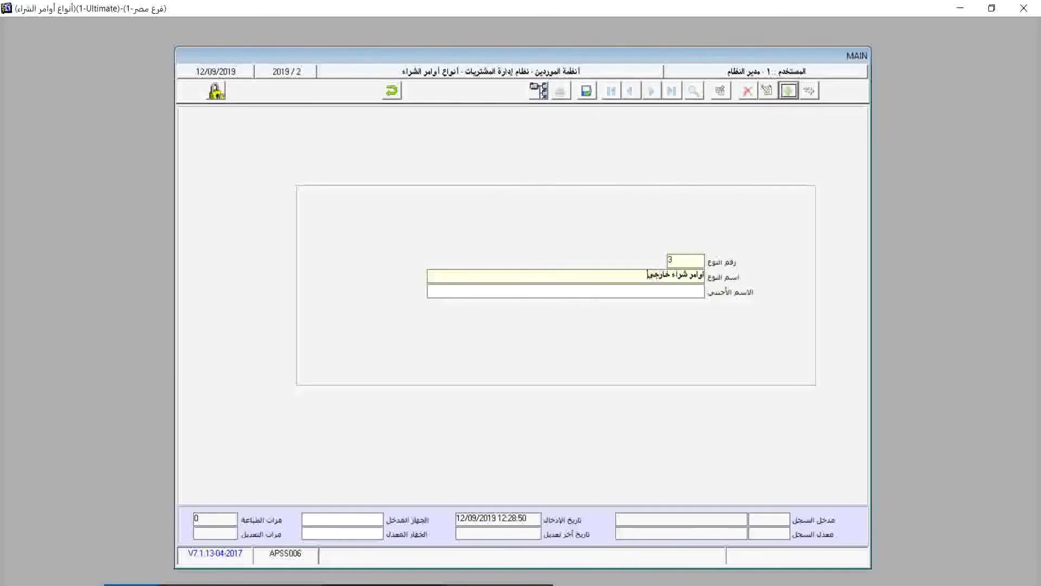
{"action": "left_click", "coordinate": [586, 91]}
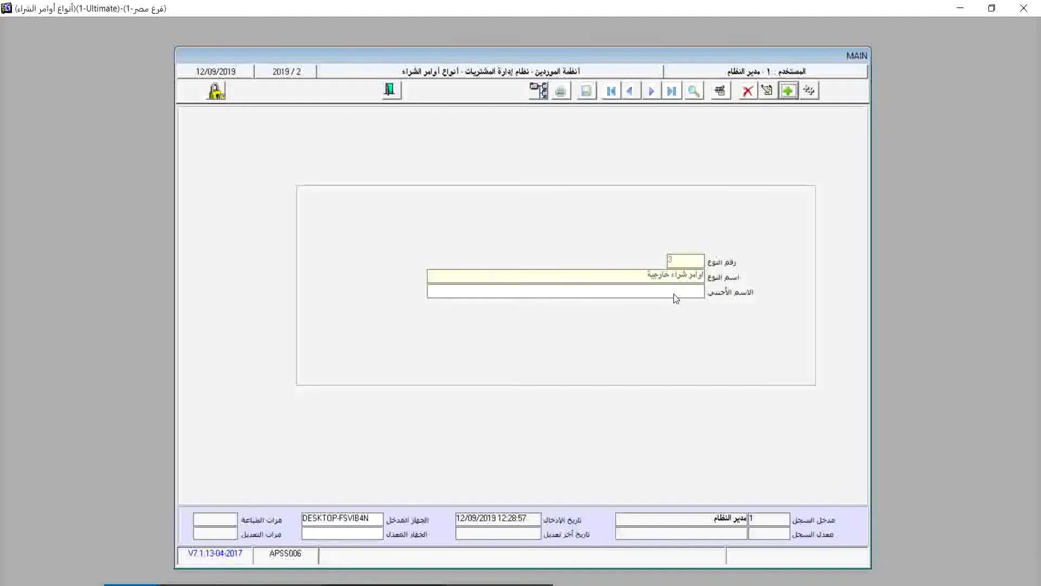
Retrieve purchase order type 2 from the list, correct its name to اوامر شراء محلية, save it, and close the screen.
{"action": "left_click", "coordinate": [693, 92]}
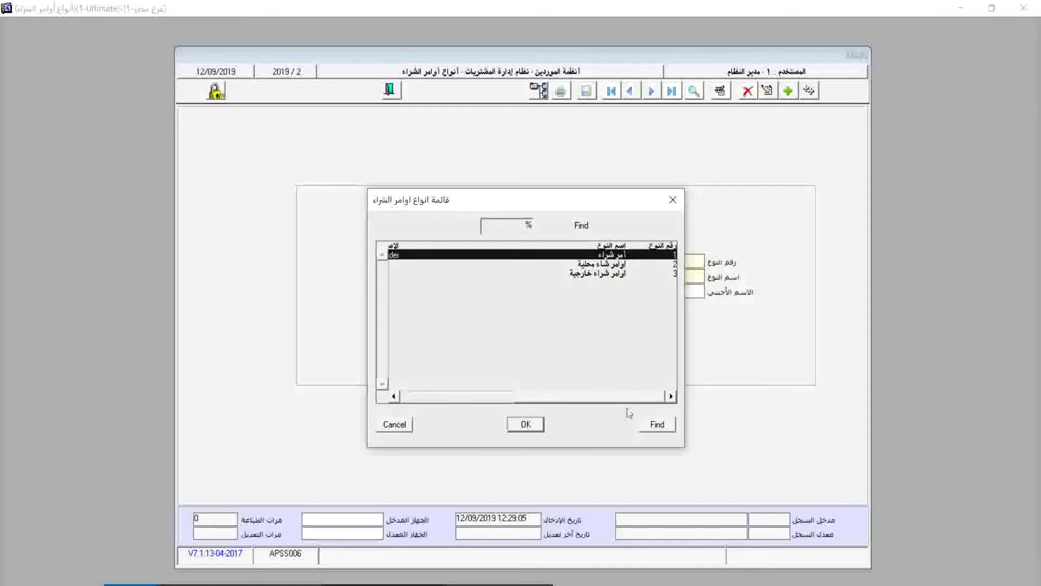
{"action": "left_click_drag", "start_coordinate": [624, 401], "coordinate": [649, 401]}
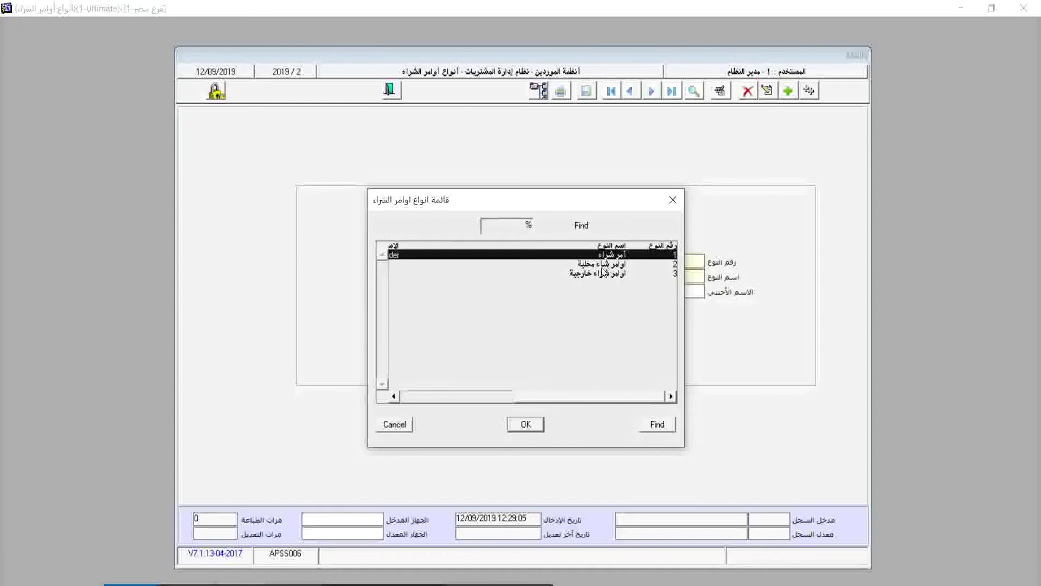
{"action": "left_click", "coordinate": [523, 425]}
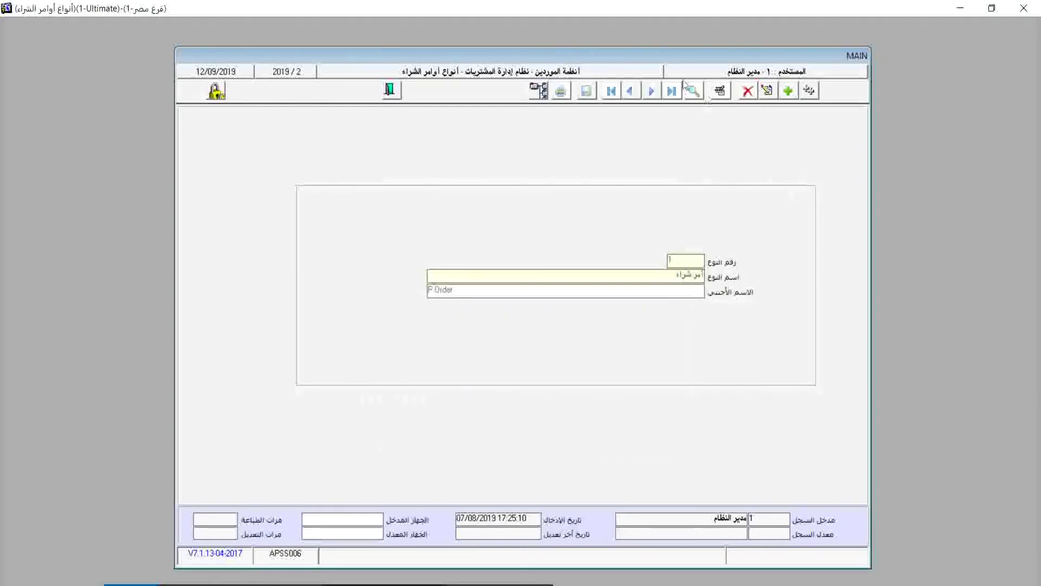
{"action": "left_click", "coordinate": [695, 95]}
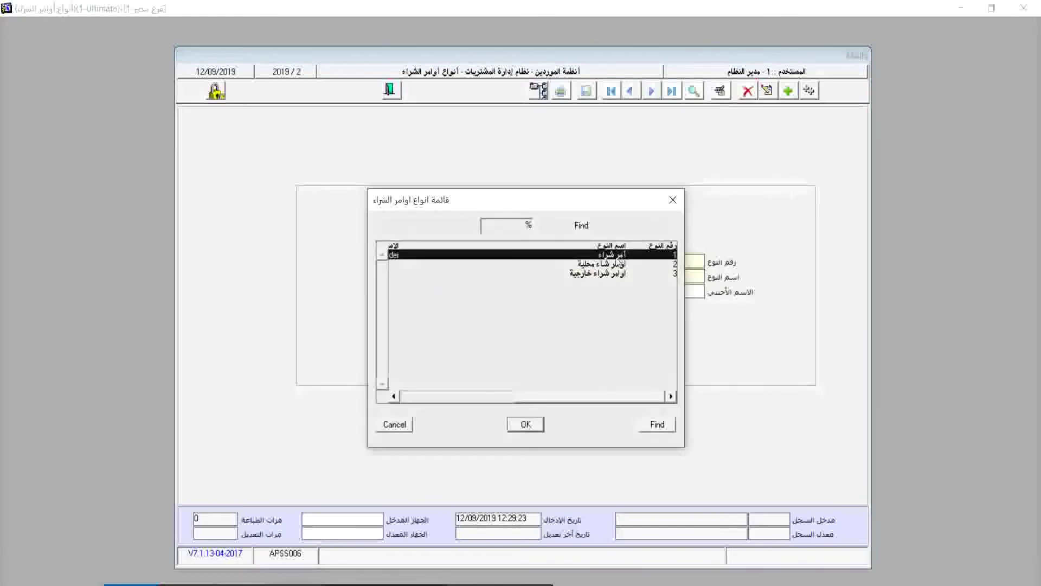
{"action": "double_click", "coordinate": [616, 266]}
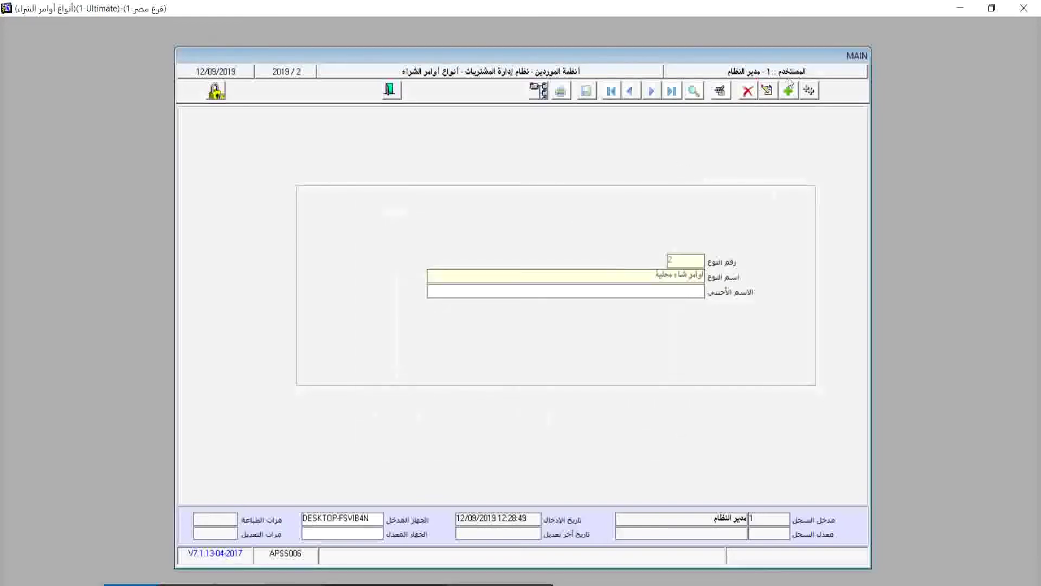
{"action": "left_click", "coordinate": [769, 91]}
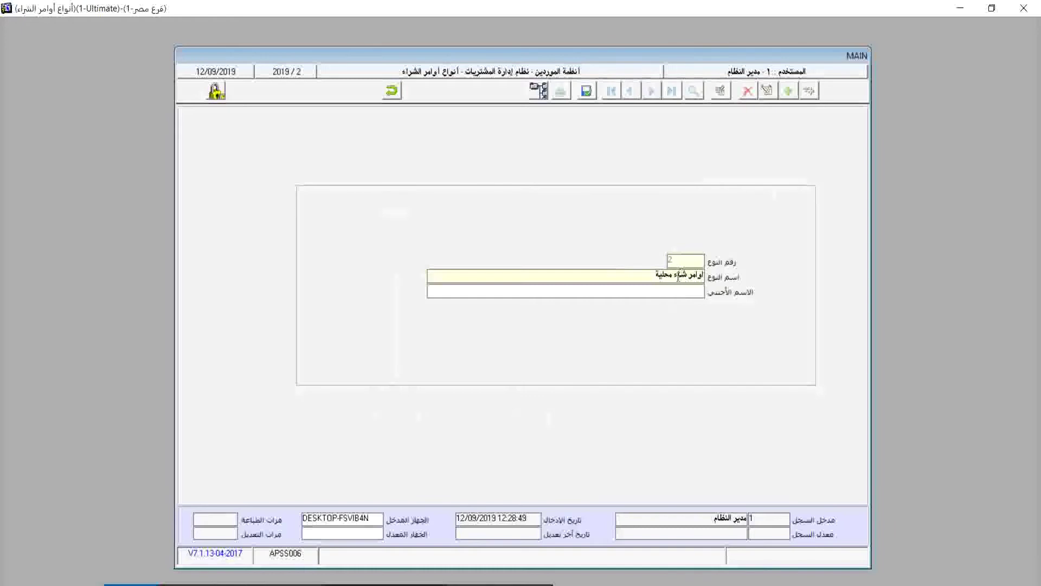
{"action": "type", "text": "ر"}
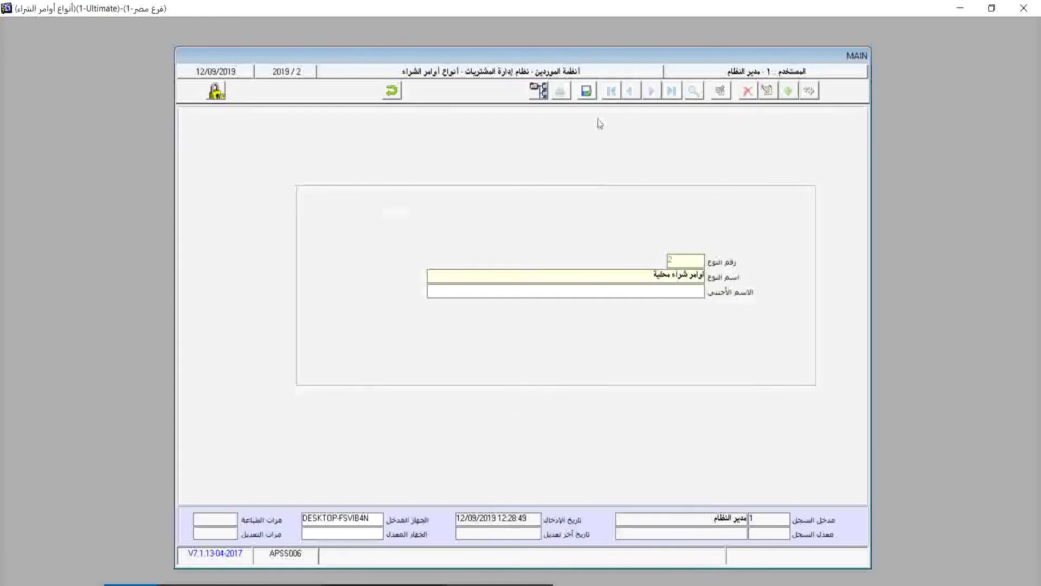
{"action": "left_click", "coordinate": [586, 90]}
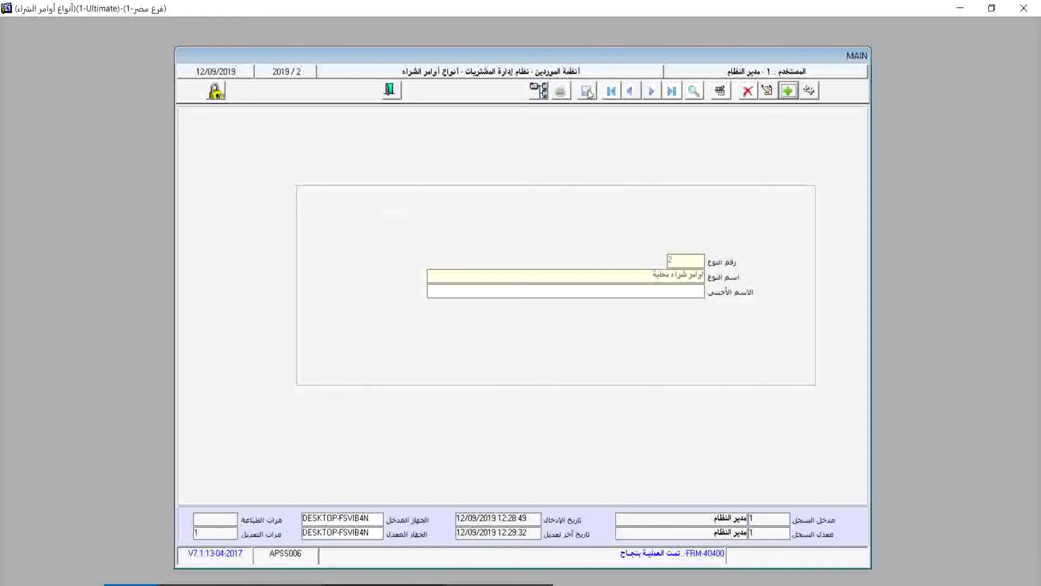
{"action": "left_click", "coordinate": [390, 90]}
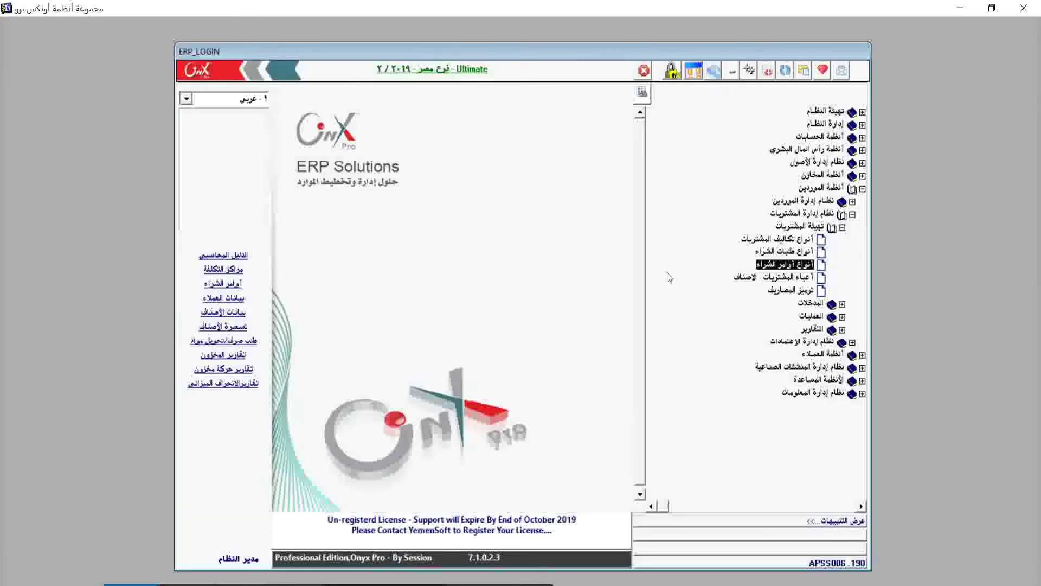
Open the أعباء المشتريات - الاصناف screen and try to list the available burden numbers.
{"action": "left_click", "coordinate": [750, 282]}
{"action": "double_click", "coordinate": [749, 282]}
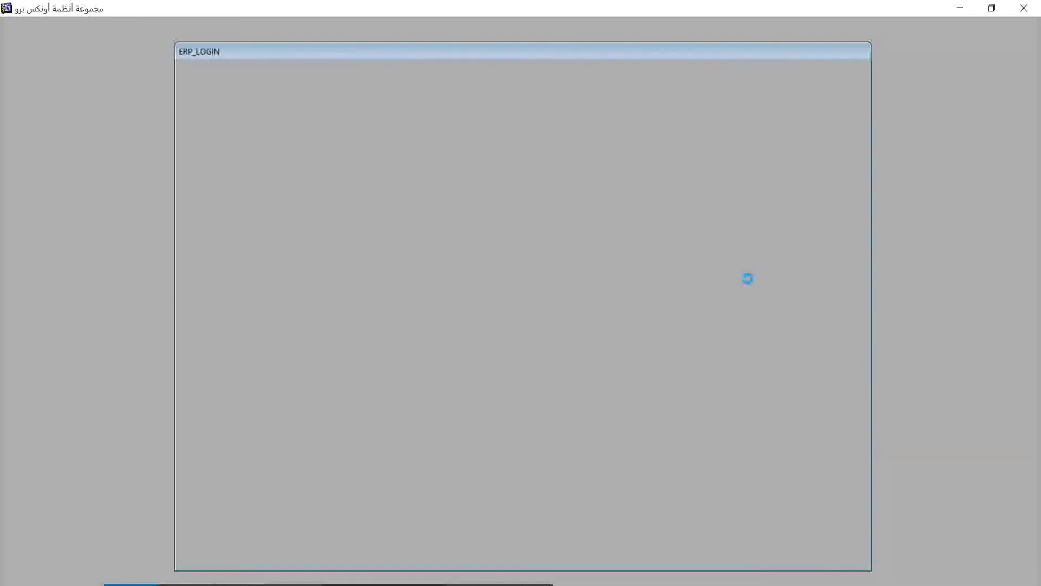
{"action": "left_click", "coordinate": [739, 157]}
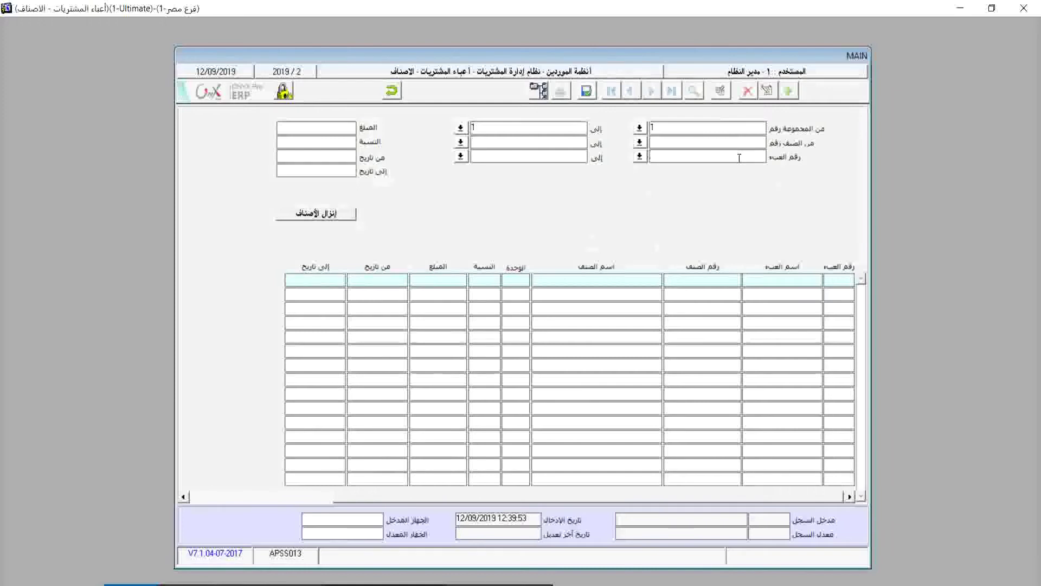
{"action": "key", "text": "F9"}
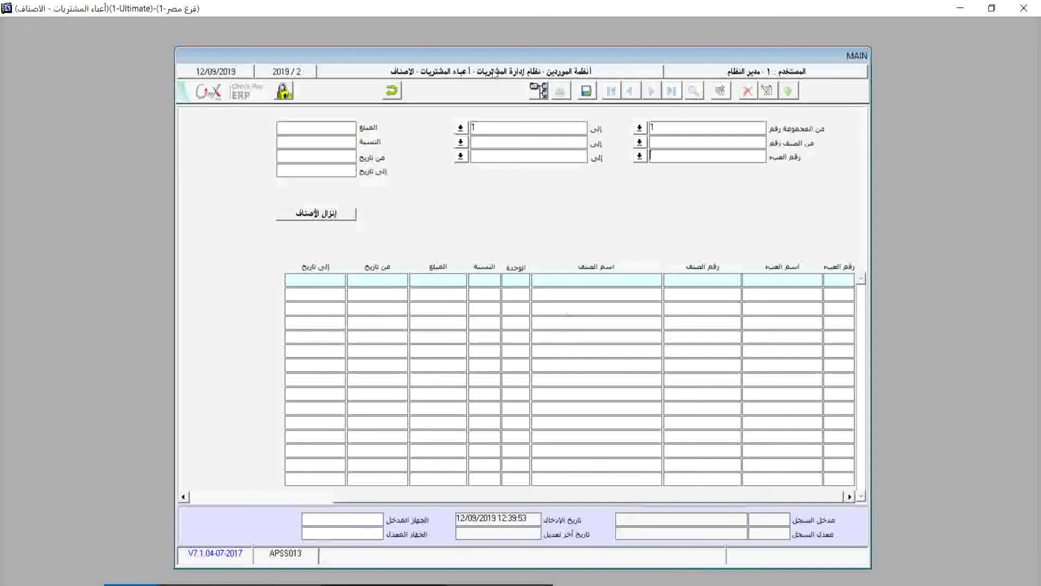
Search the list of system screens for اعباء.
{"action": "left_click", "coordinate": [539, 91]}
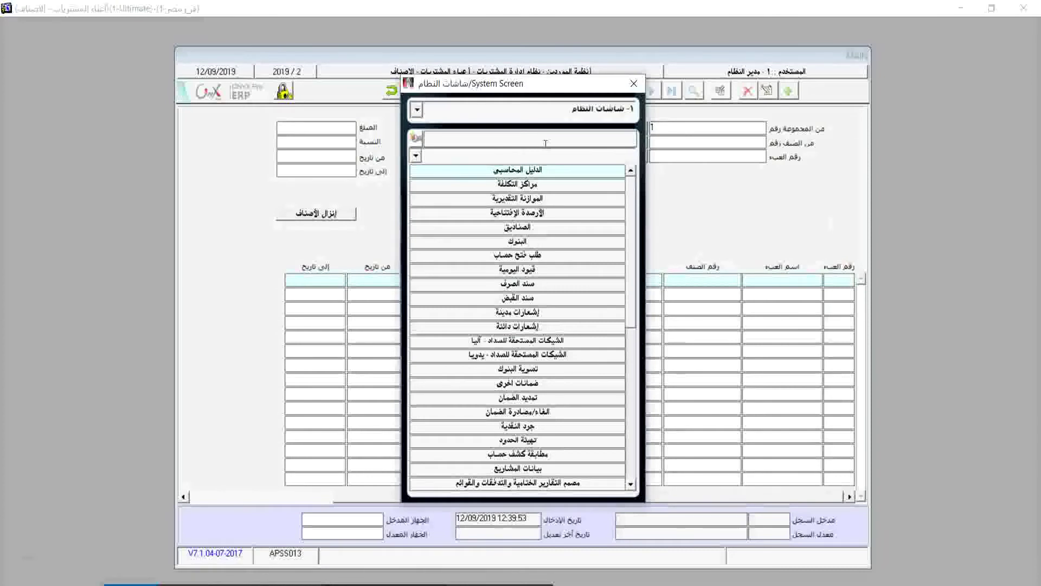
{"action": "type", "text": "اع"}
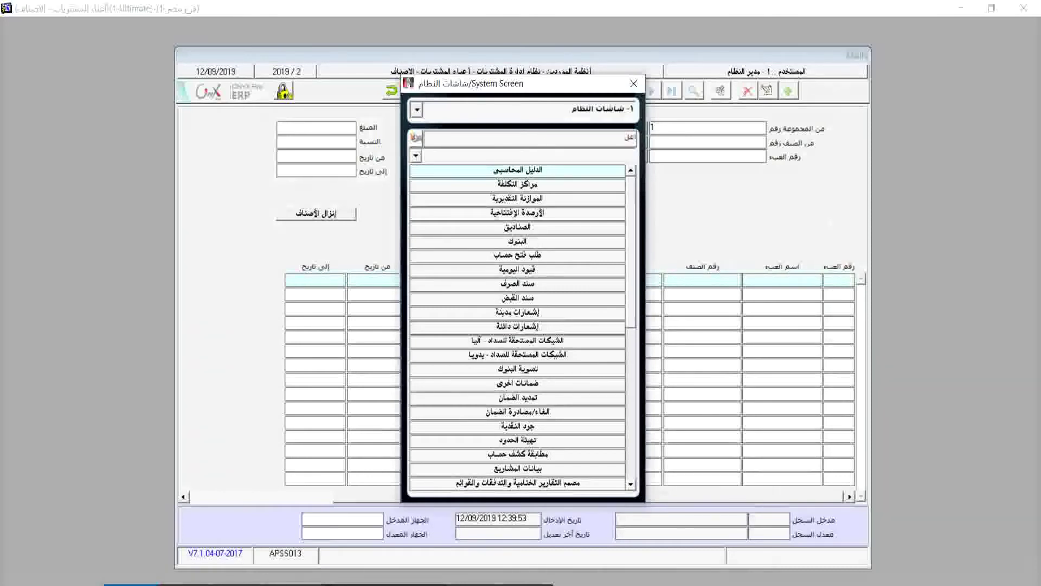
{"action": "type", "text": "باء"}
{"action": "key", "text": "Return"}
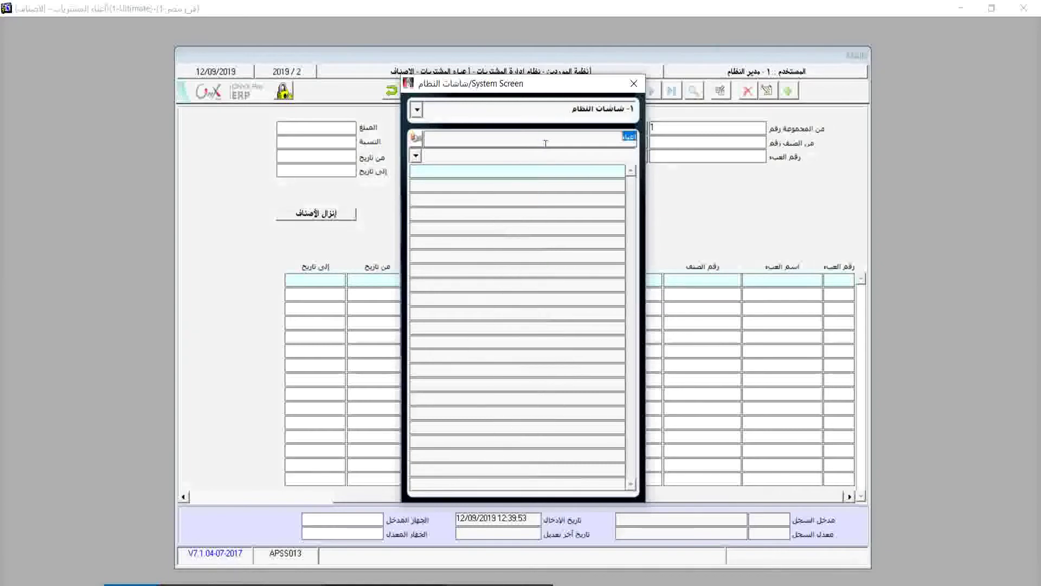
Search the system screens for عبا, open أعباء المشتريات, and retrieve the existing مصروفات نقل burden.
{"action": "type", "text": "عبا"}
{"action": "left_click", "coordinate": [416, 140]}
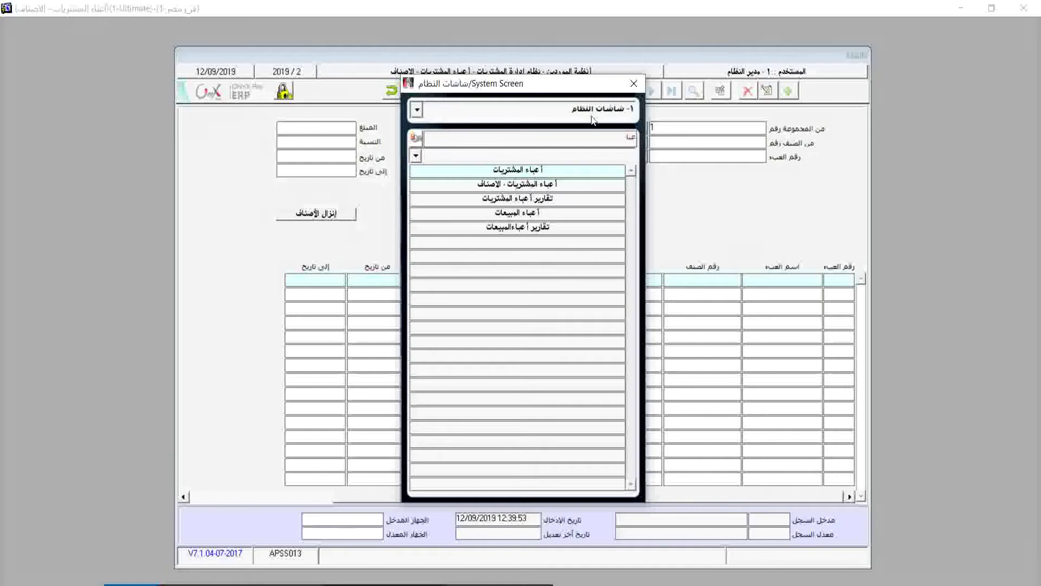
{"action": "double_click", "coordinate": [559, 174]}
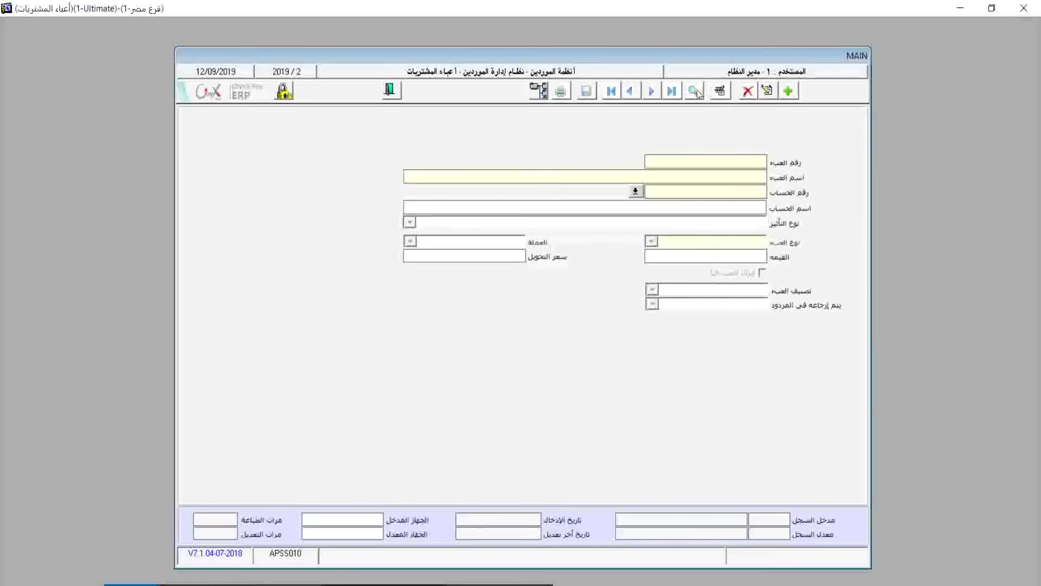
{"action": "left_click", "coordinate": [694, 91]}
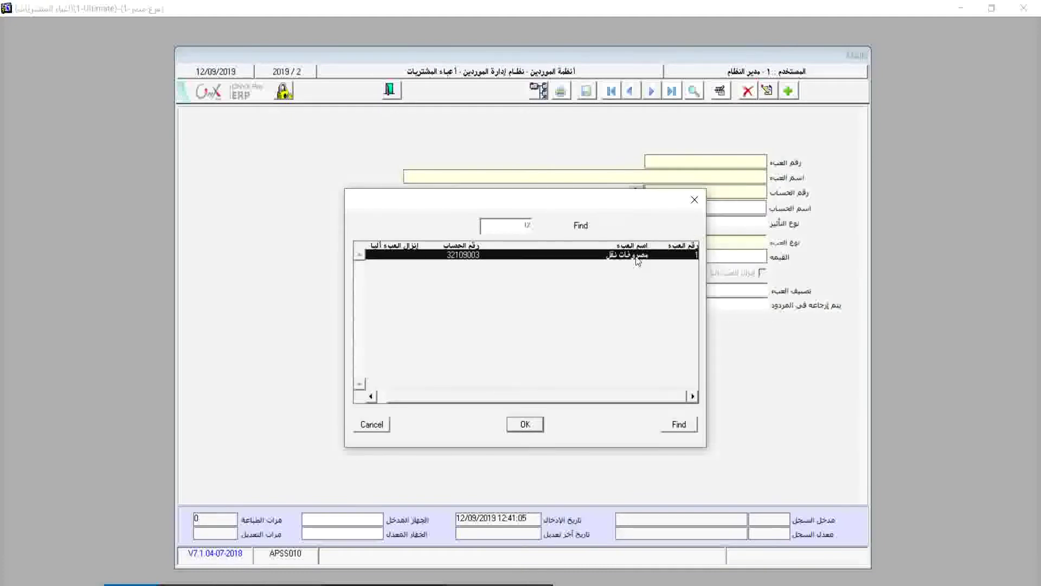
{"action": "double_click", "coordinate": [637, 257]}
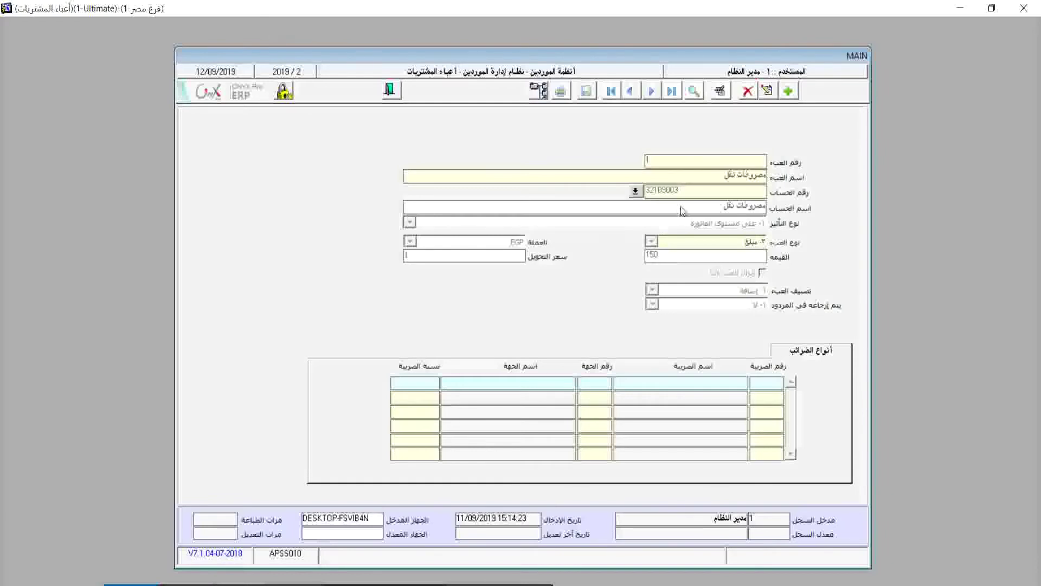
Add a new purchase burden named تعبئة و تغليف and link it to the مصروفات تعبئة و تغليف account.
{"action": "left_click", "coordinate": [787, 90]}
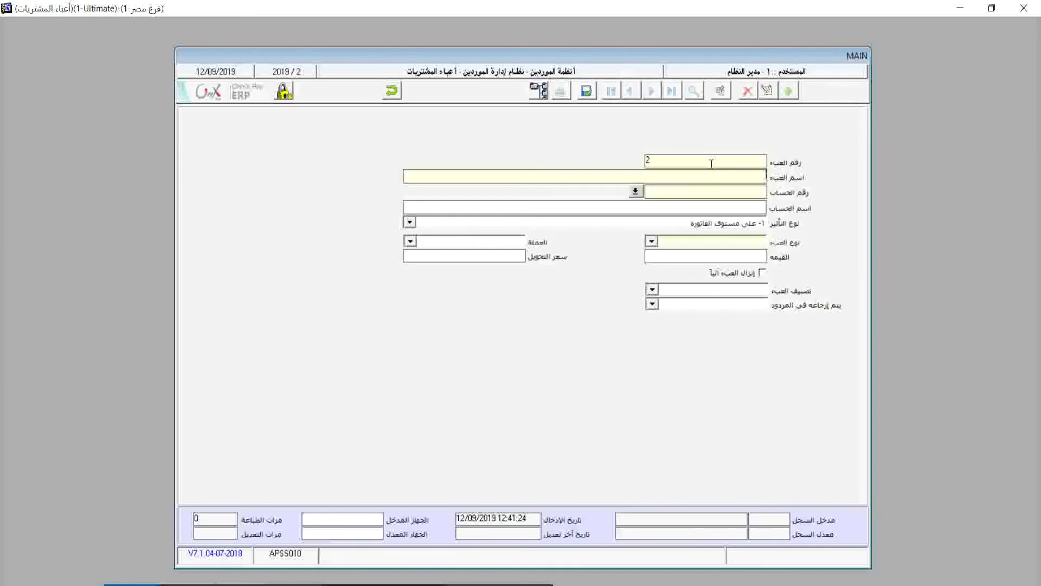
{"action": "type", "text": "تعبئة وأ"}
{"action": "type", "text": "غليف"}
{"action": "left_click", "coordinate": [700, 191]}
{"action": "double_click", "coordinate": [700, 192]}
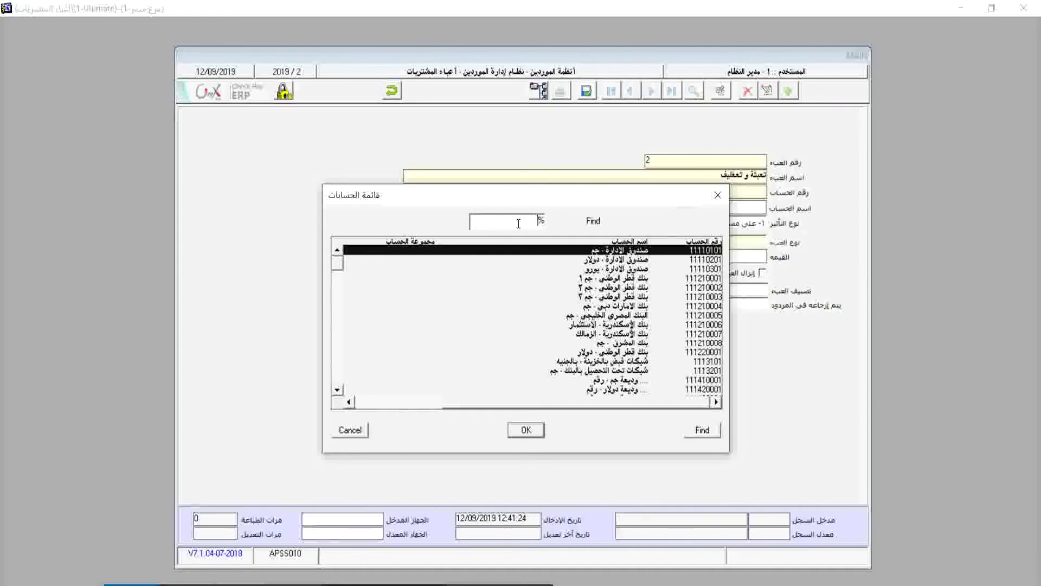
{"action": "type", "text": "تعبئة"}
{"action": "key", "text": "Return"}
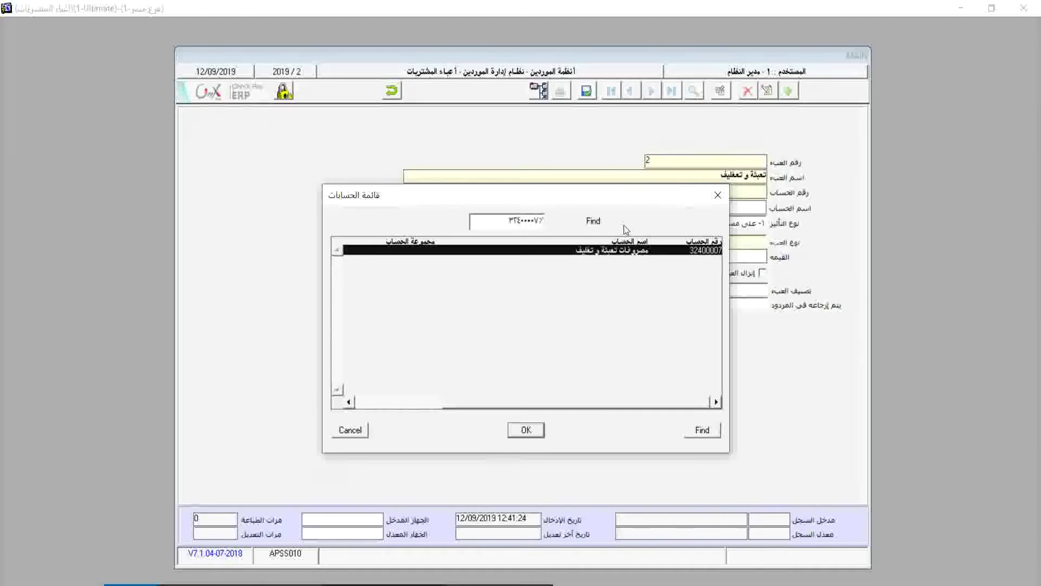
{"action": "double_click", "coordinate": [616, 250]}
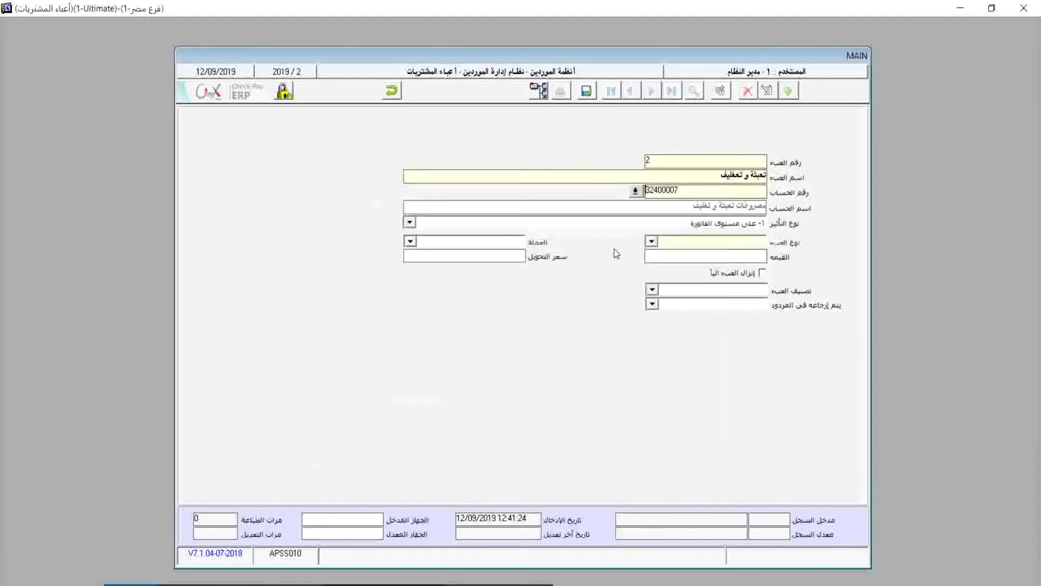
Set the burden's effect type to على مستوى الصنف, its type to مبلغ and the conversion rate to 1, then save and close the screen.
{"action": "left_click", "coordinate": [411, 222]}
{"action": "left_click", "coordinate": [692, 245]}
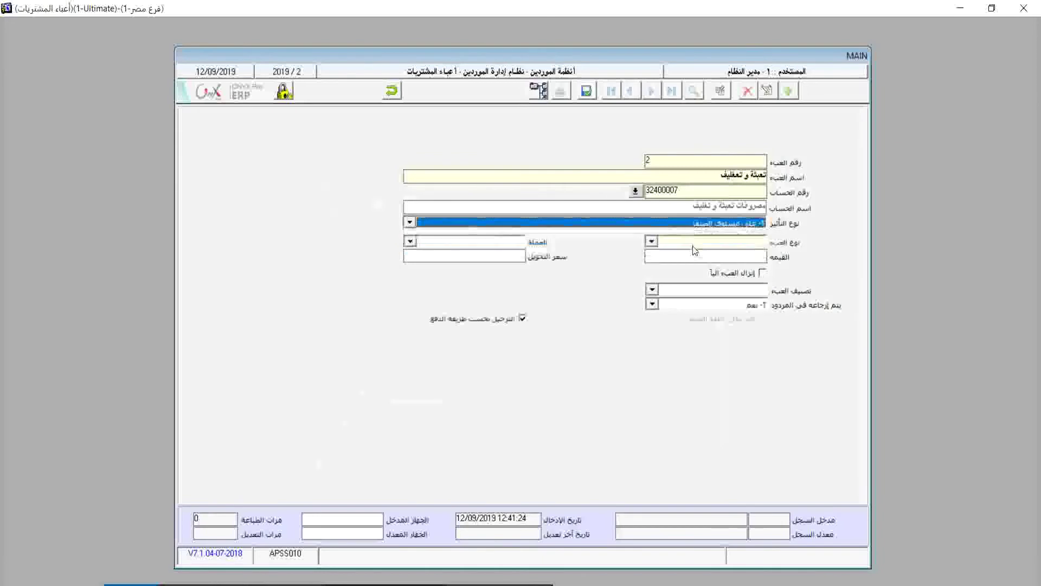
{"action": "left_click", "coordinate": [651, 241]}
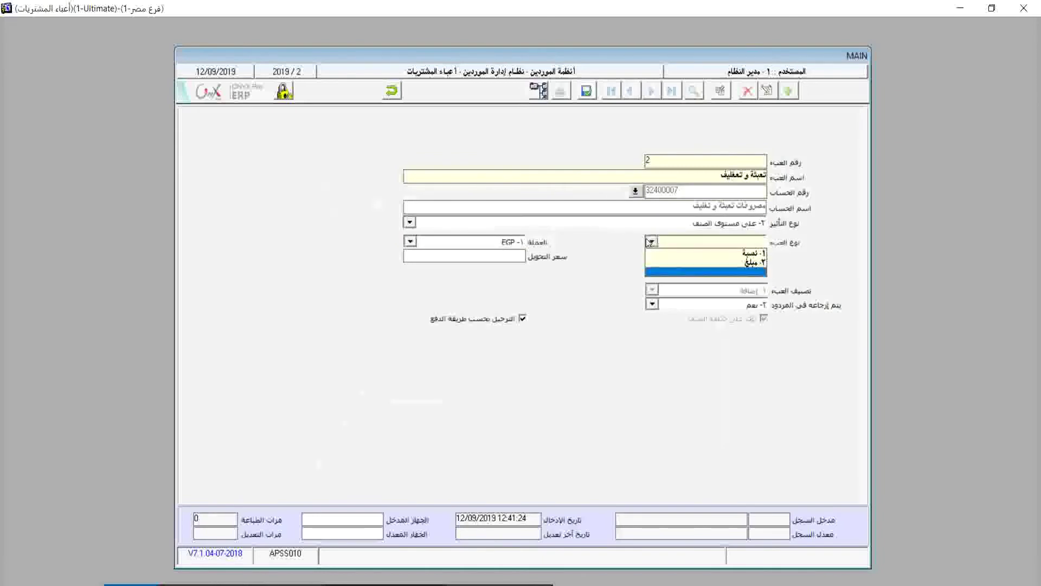
{"action": "left_click", "coordinate": [728, 264]}
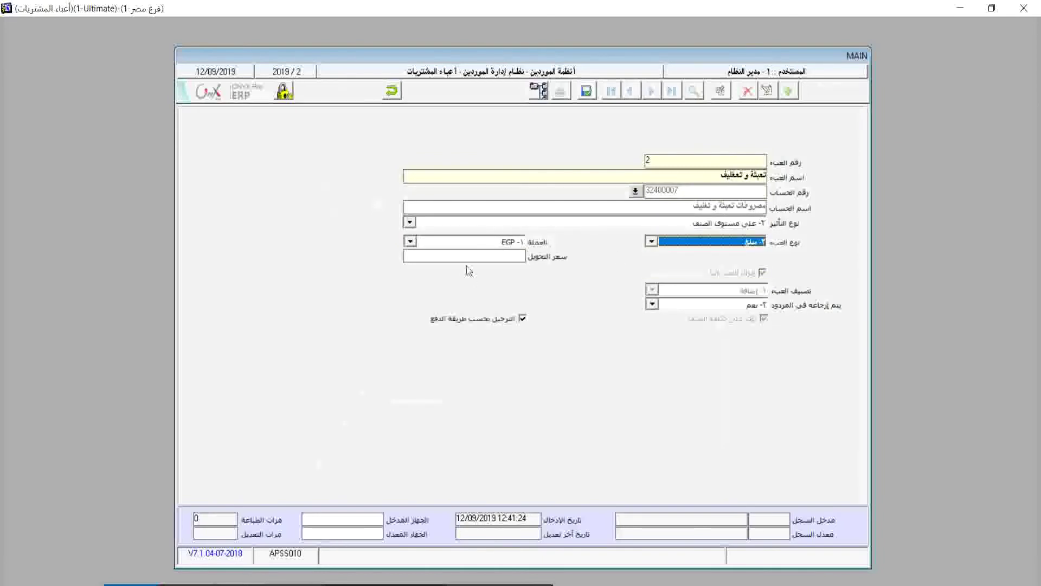
{"action": "left_click", "coordinate": [513, 261]}
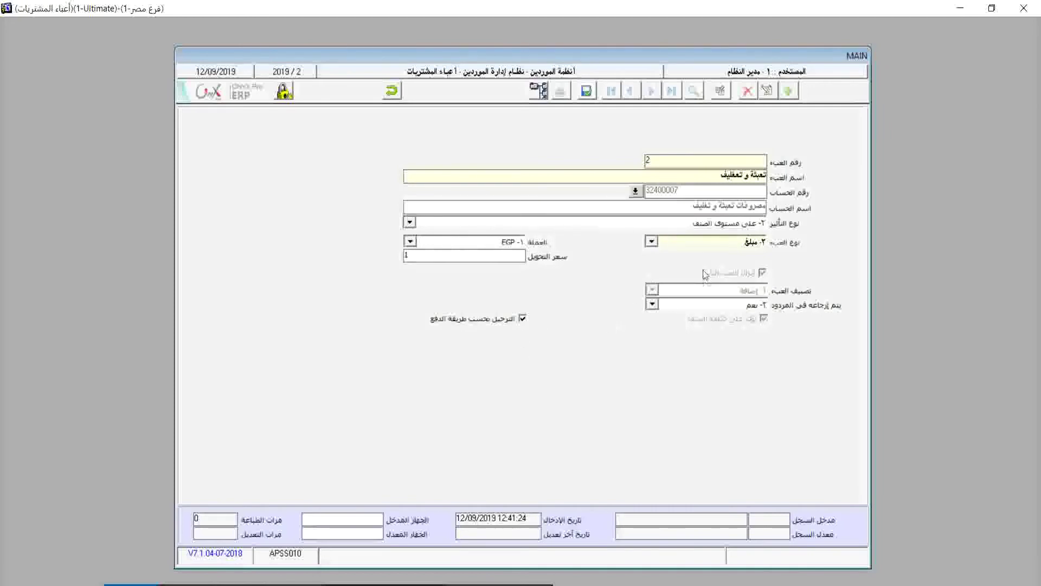
{"action": "left_click", "coordinate": [593, 92]}
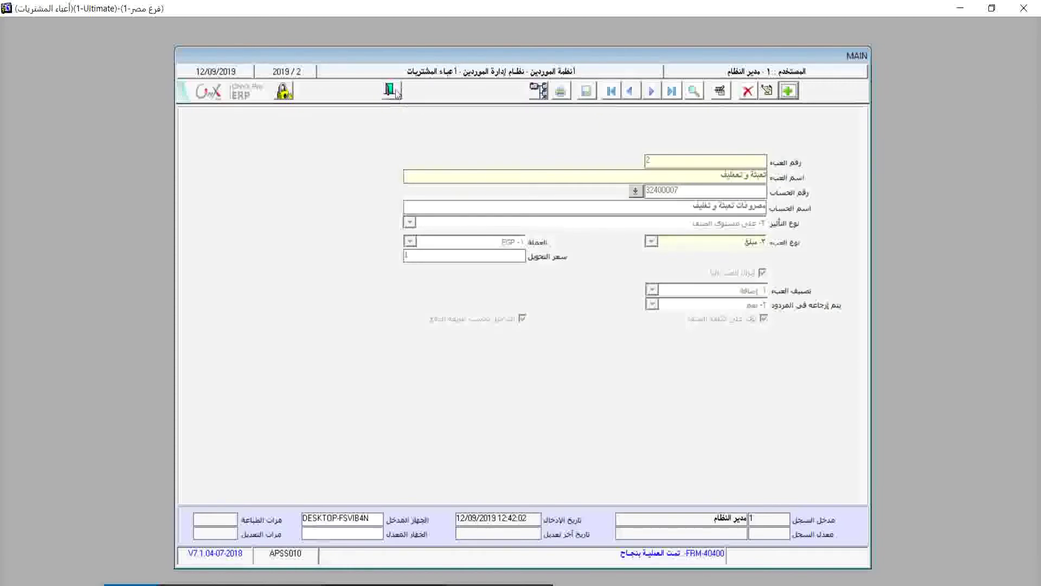
{"action": "left_click", "coordinate": [392, 97]}
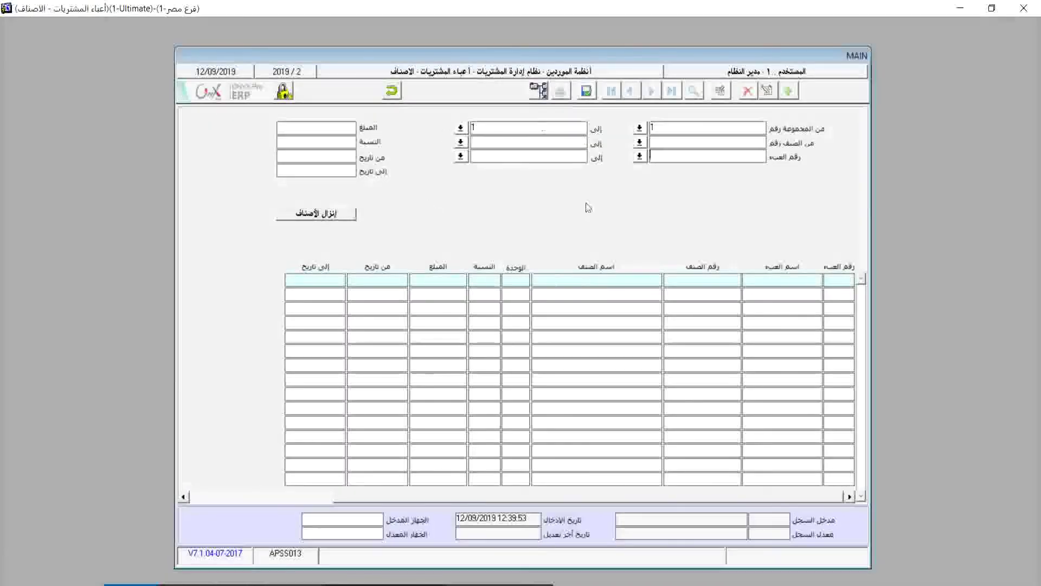
Choose burden 2 for the item burdens and set the amount to 10 for the period 01/09/2019 to 30/09/2019.
{"action": "key", "text": "F9"}
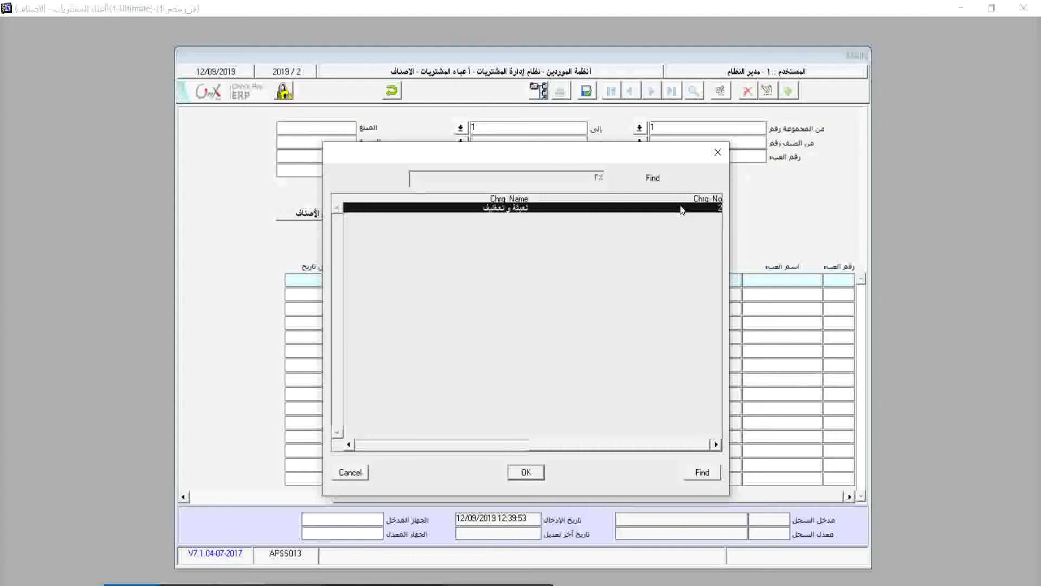
{"action": "double_click", "coordinate": [682, 208]}
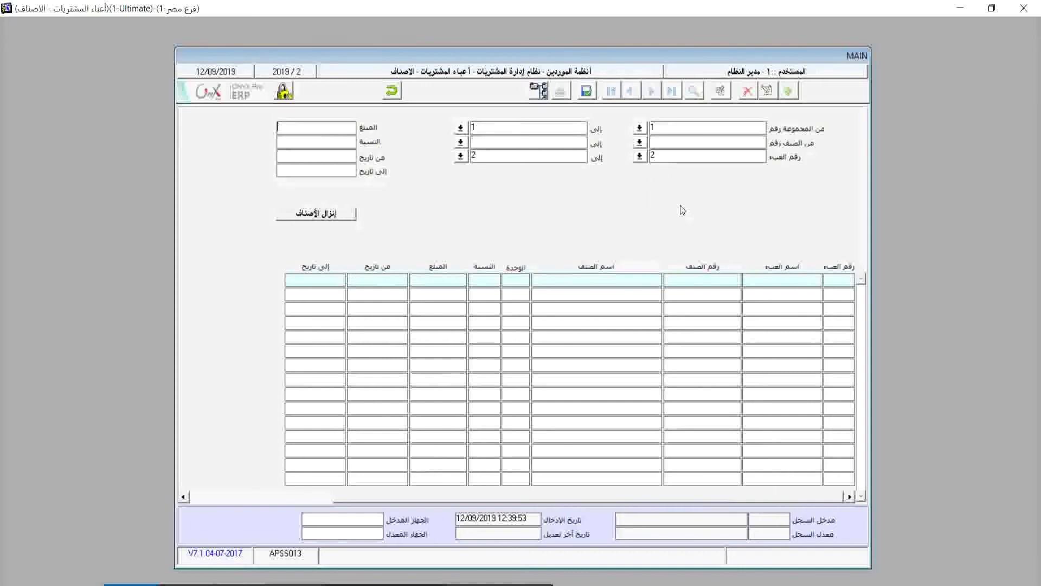
{"action": "type", "text": "10"}
{"action": "left_click", "coordinate": [333, 157]}
{"action": "type", "text": "1/09/2019"}
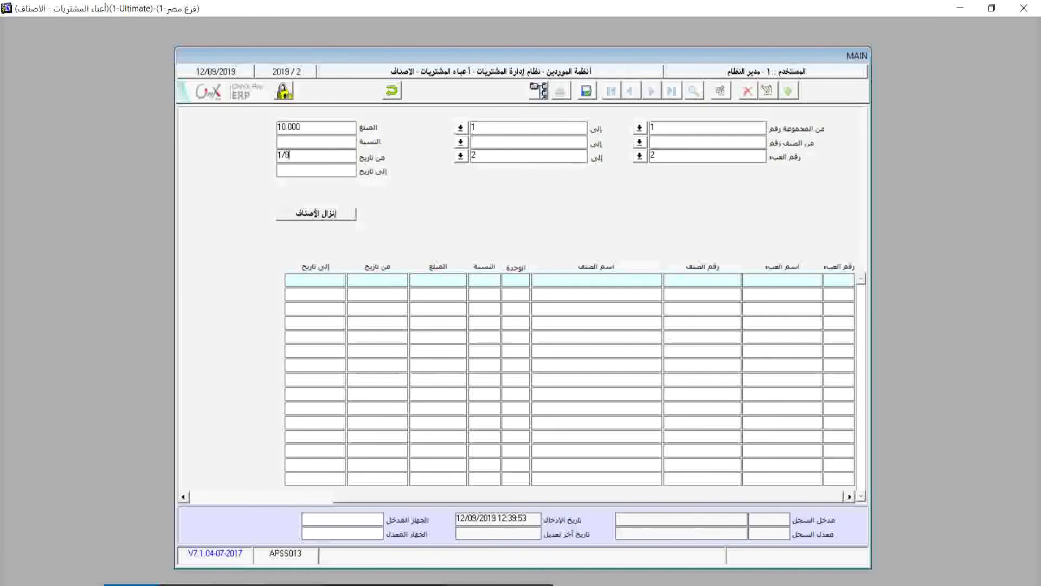
{"action": "key", "text": "Return"}
{"action": "type", "text": "10/"}
{"action": "type", "text": "9/2019"}
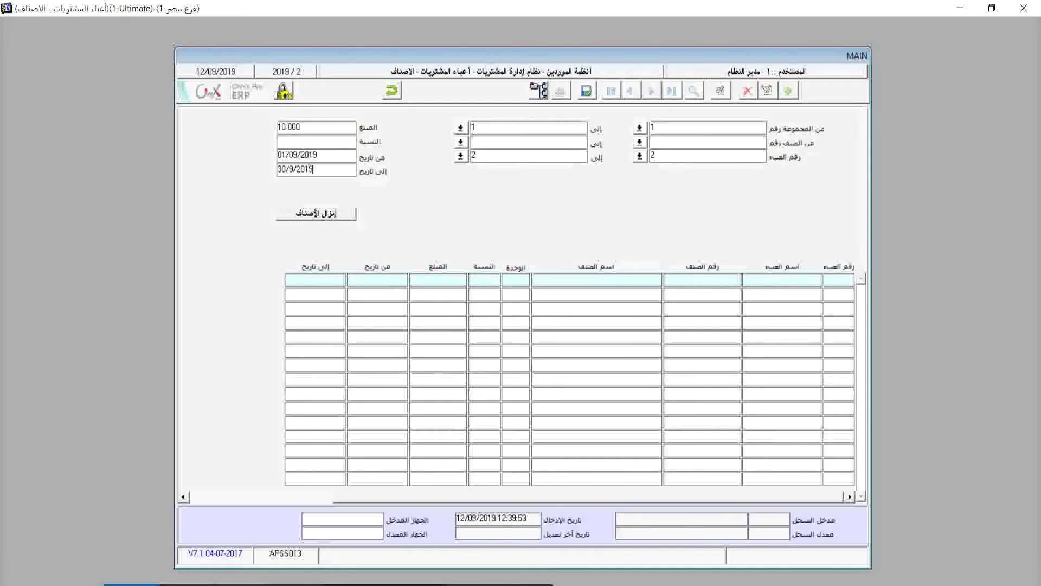
Load the matching items with the burden, save the item burdens, and close the screen.
{"action": "left_click", "coordinate": [309, 215]}
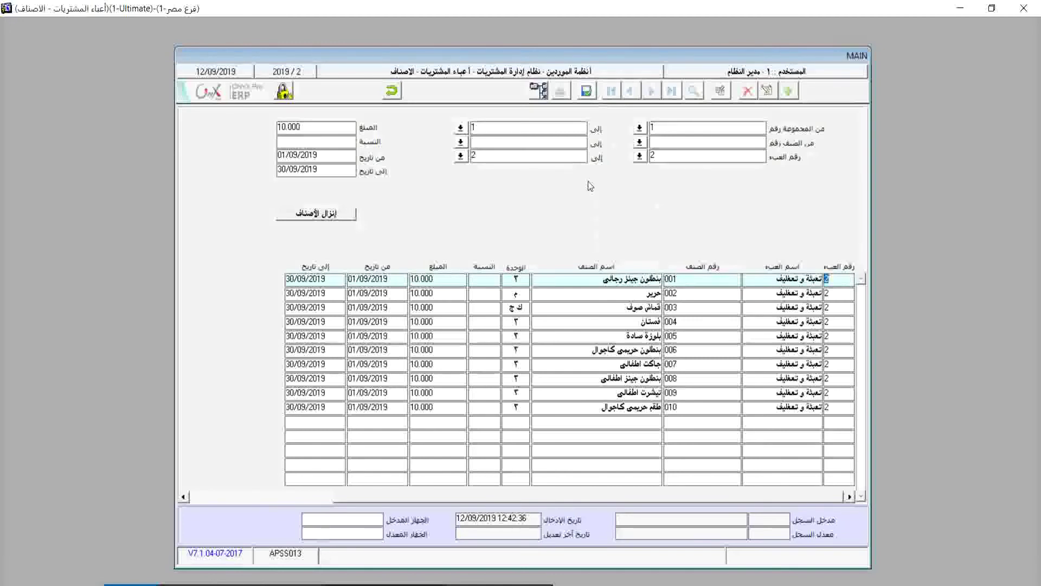
{"action": "left_click", "coordinate": [586, 91]}
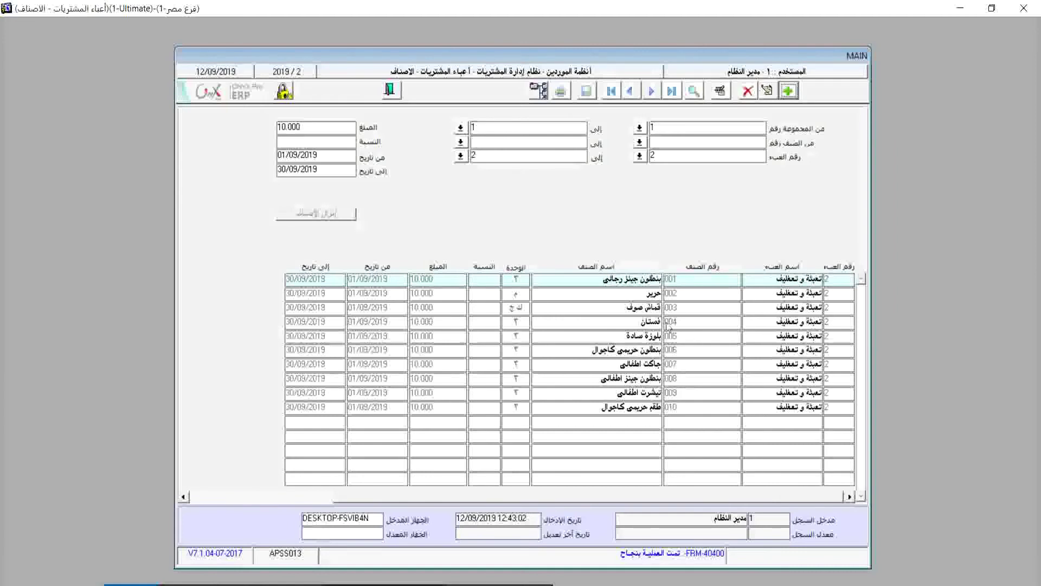
{"action": "left_click", "coordinate": [390, 91]}
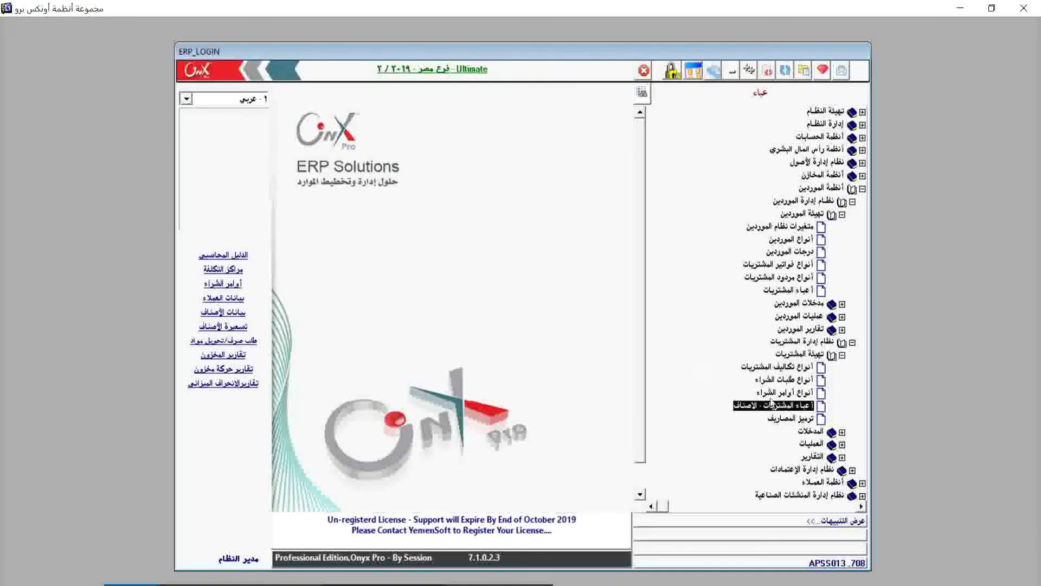
Open the ترميز المصاريف screen and start a new expense with the local name تحميل.
{"action": "double_click", "coordinate": [793, 419]}
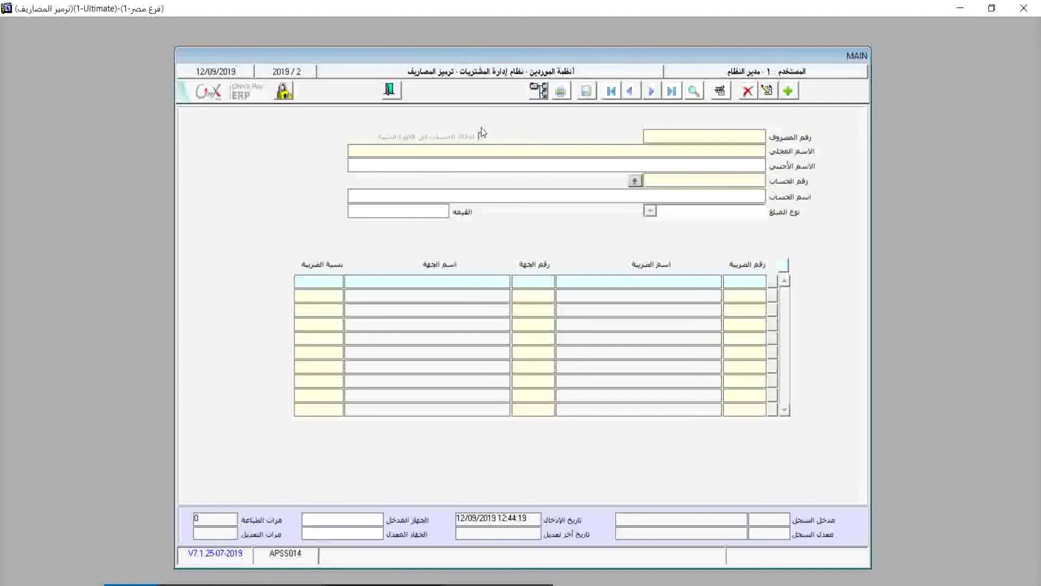
{"action": "left_click", "coordinate": [793, 96]}
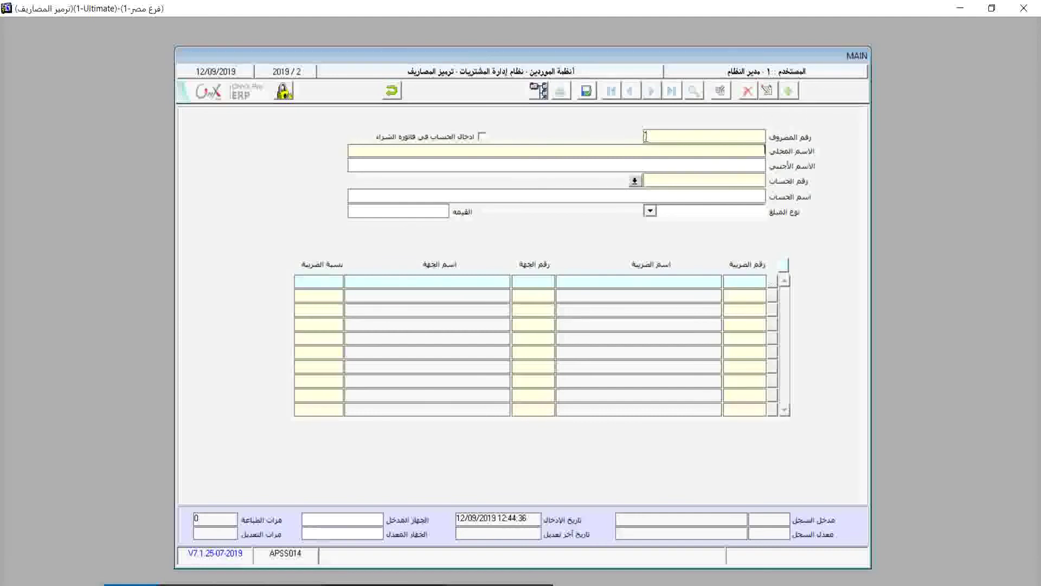
{"action": "key", "text": "Return"}
{"action": "type", "text": "تحميل"}
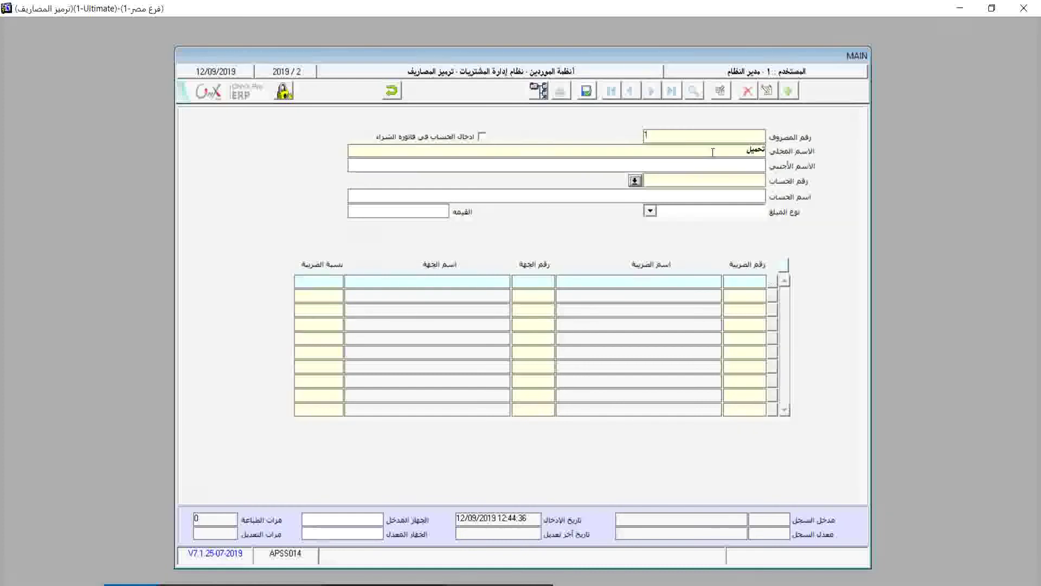
Find the مصروفات تحميل و تعتيق account in the accounts list and assign it to the expense.
{"action": "left_click", "coordinate": [724, 167]}
{"action": "left_click", "coordinate": [716, 181]}
{"action": "double_click", "coordinate": [716, 181]}
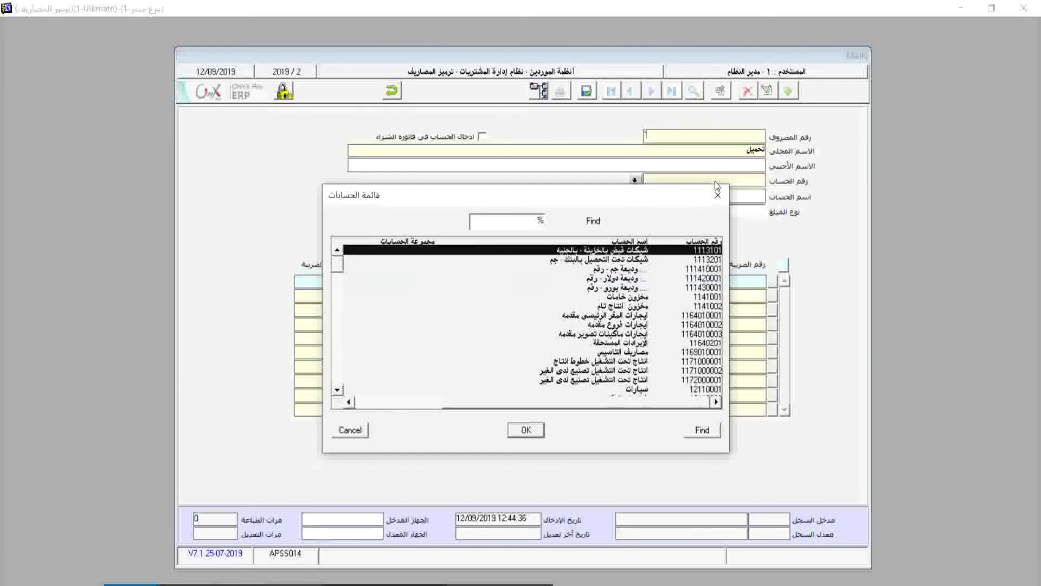
{"action": "left_click", "coordinate": [510, 226]}
{"action": "type", "text": "32400008"}
{"action": "key", "text": "Return"}
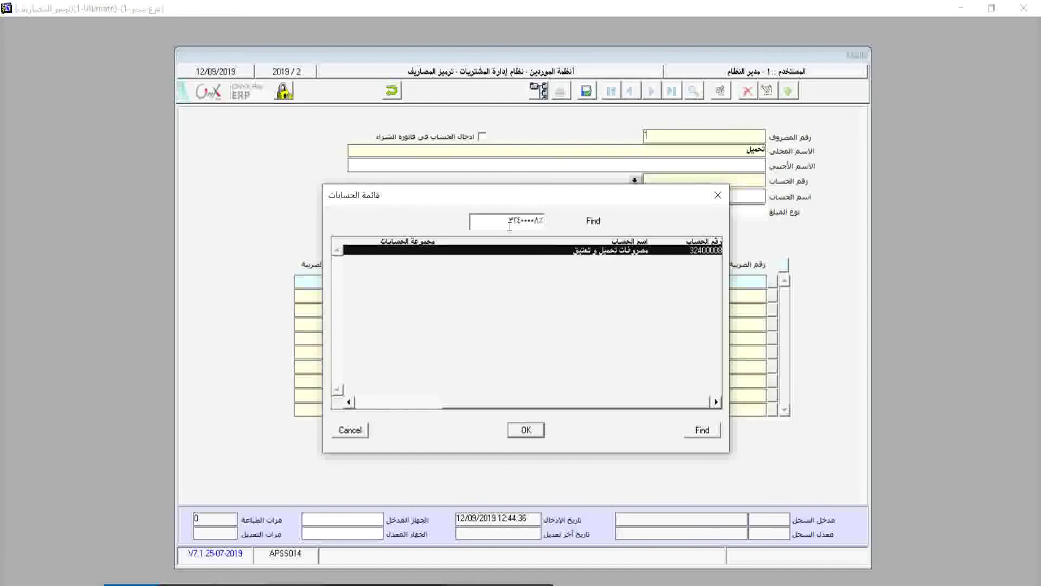
{"action": "double_click", "coordinate": [579, 252]}
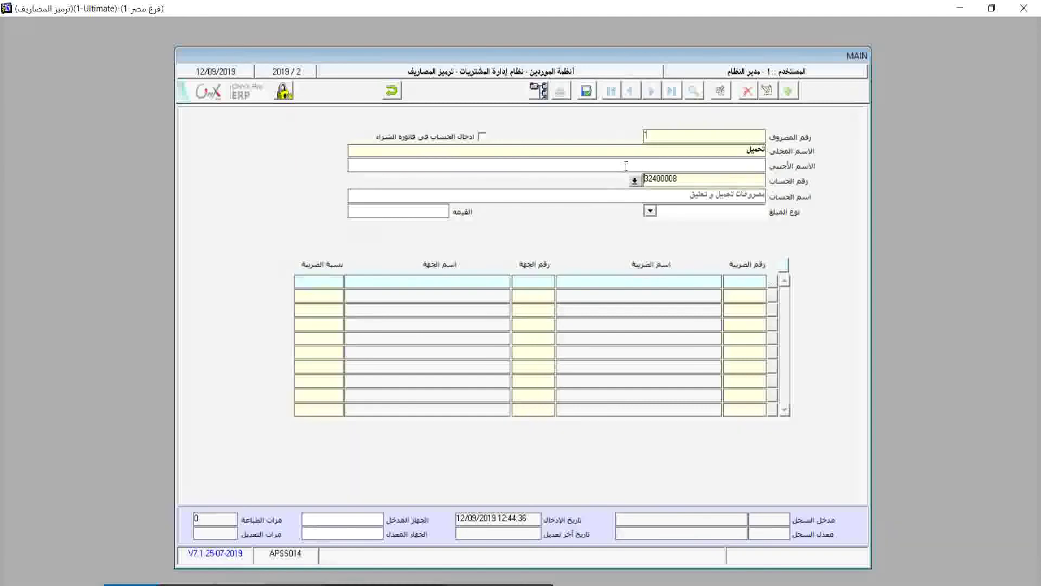
Switch the option ادخال الحساب في فاتورة الشراء on and off for the expense several times.
{"action": "left_click", "coordinate": [482, 136]}
{"action": "left_click", "coordinate": [482, 136]}
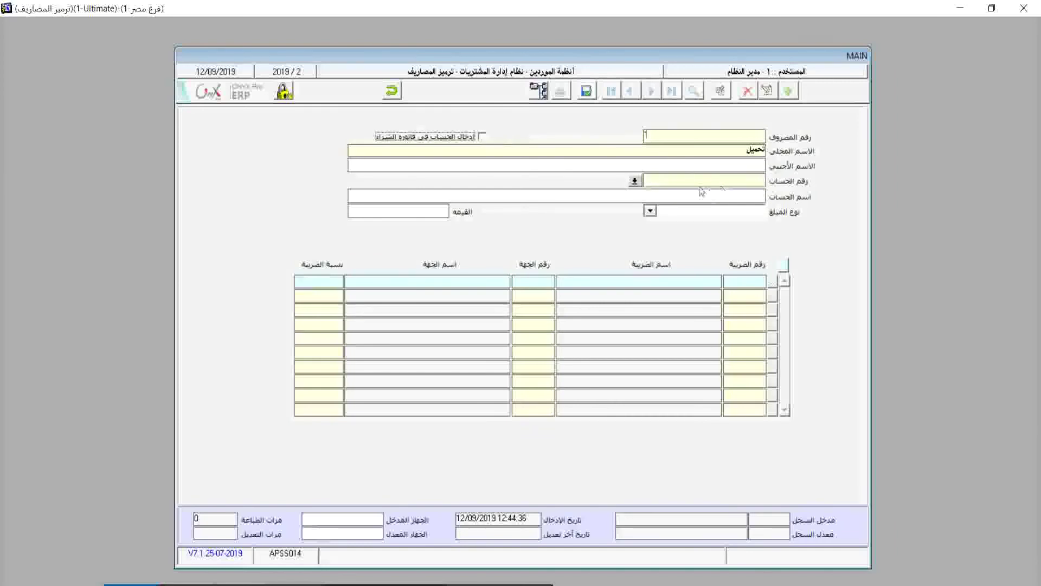
{"action": "left_click", "coordinate": [482, 136]}
{"action": "left_click", "coordinate": [482, 139]}
{"action": "left_click", "coordinate": [482, 137]}
{"action": "left_click", "coordinate": [482, 137]}
Reassign the مصروفات تحميل و تعتيق account, and switch the option for entering the account in the purchase invoice on and back off.
{"action": "left_click", "coordinate": [708, 182]}
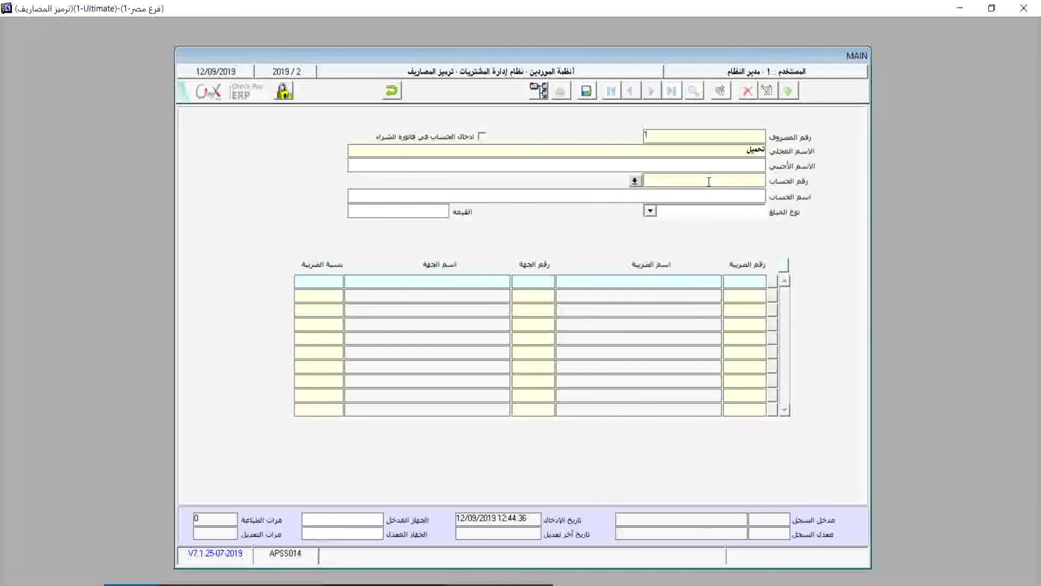
{"action": "key", "text": "F9"}
{"action": "left_click", "coordinate": [515, 222]}
{"action": "type", "text": "ت"}
{"action": "key", "text": "BackSpace"}
{"action": "type", "text": "32400008"}
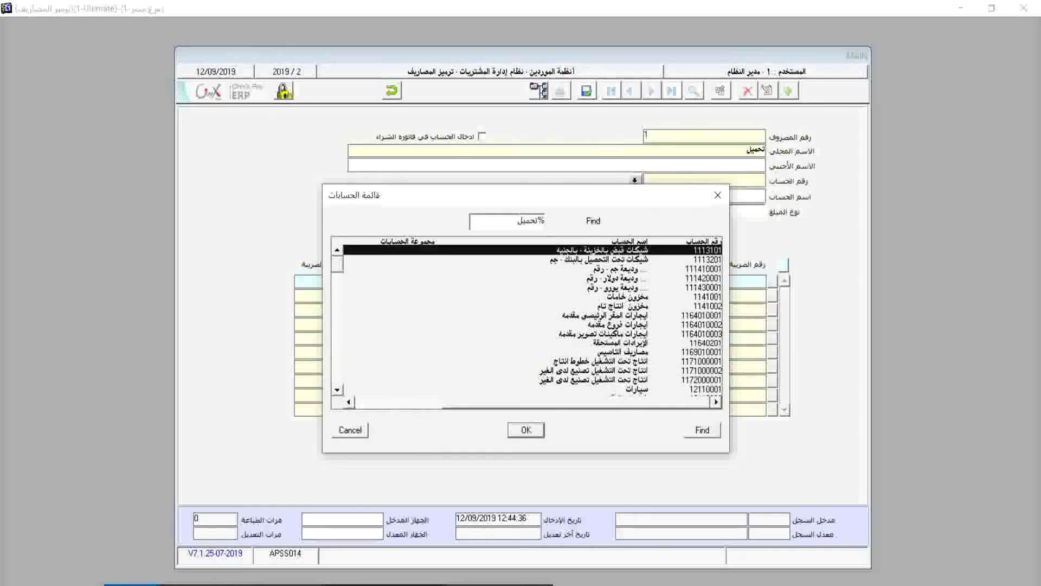
{"action": "key", "text": "Return"}
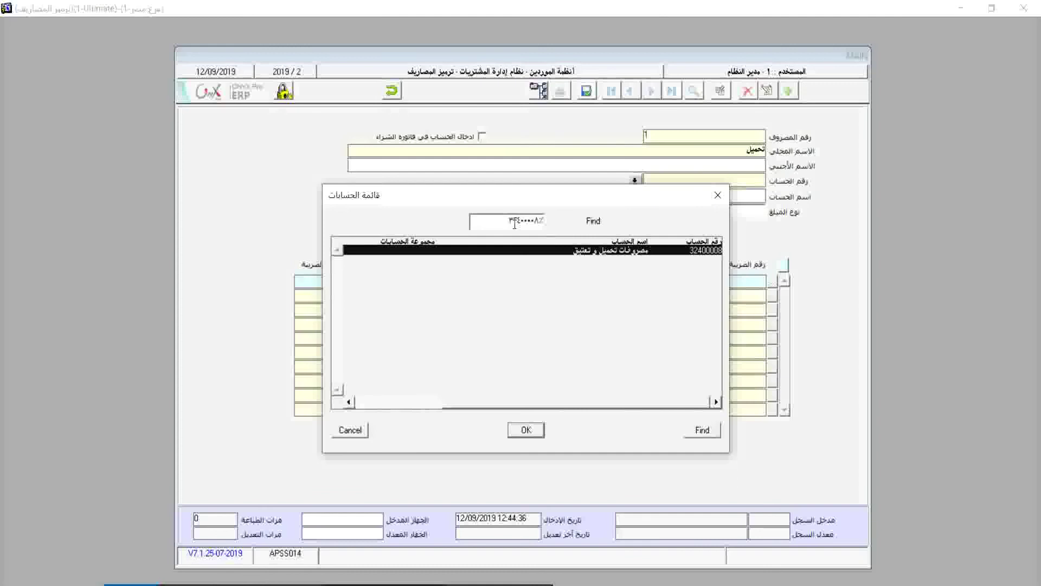
{"action": "left_click", "coordinate": [526, 430]}
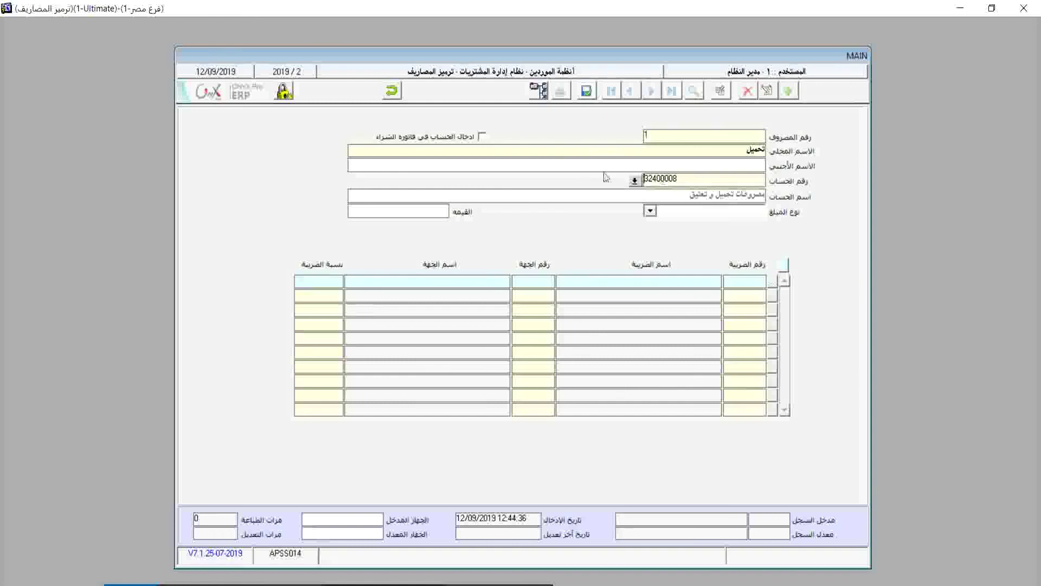
{"action": "left_click", "coordinate": [482, 137]}
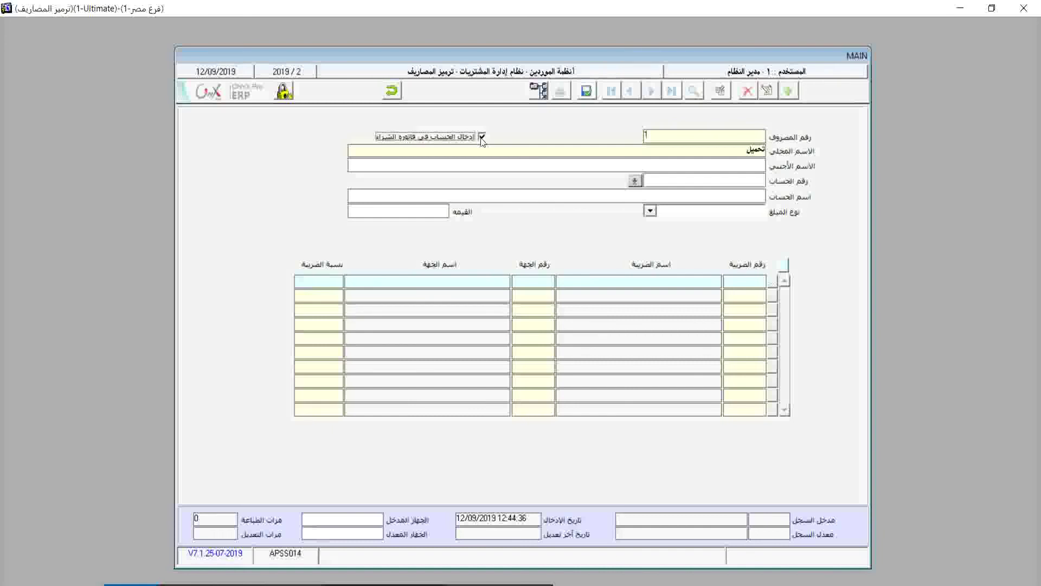
{"action": "left_click", "coordinate": [481, 137]}
Look up تحميل in the accounts list, assign مصروفات تحميل و تعتيق to the expense, save it, and close the screen.
{"action": "left_click", "coordinate": [675, 181]}
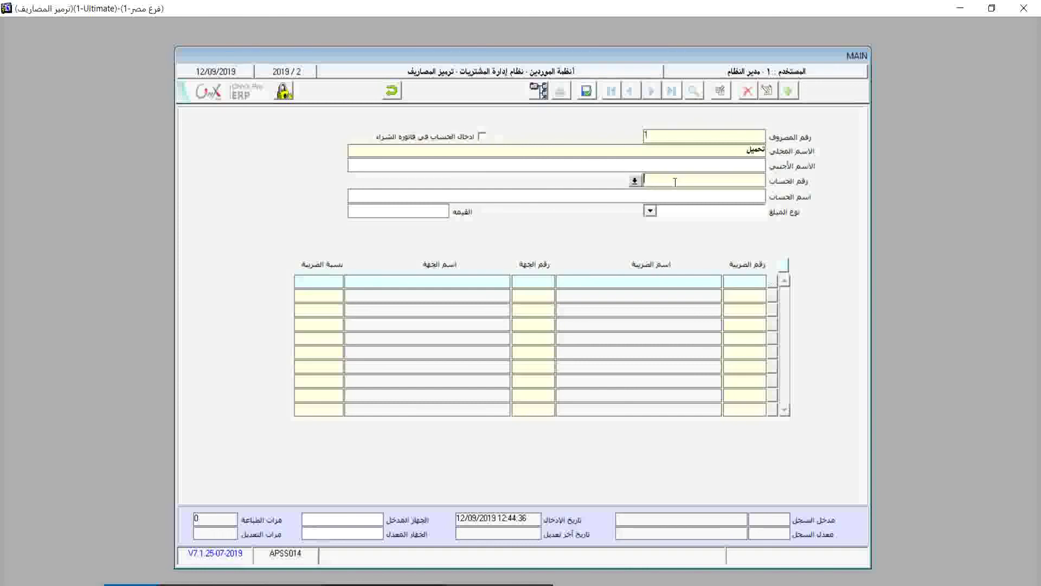
{"action": "double_click", "coordinate": [675, 181]}
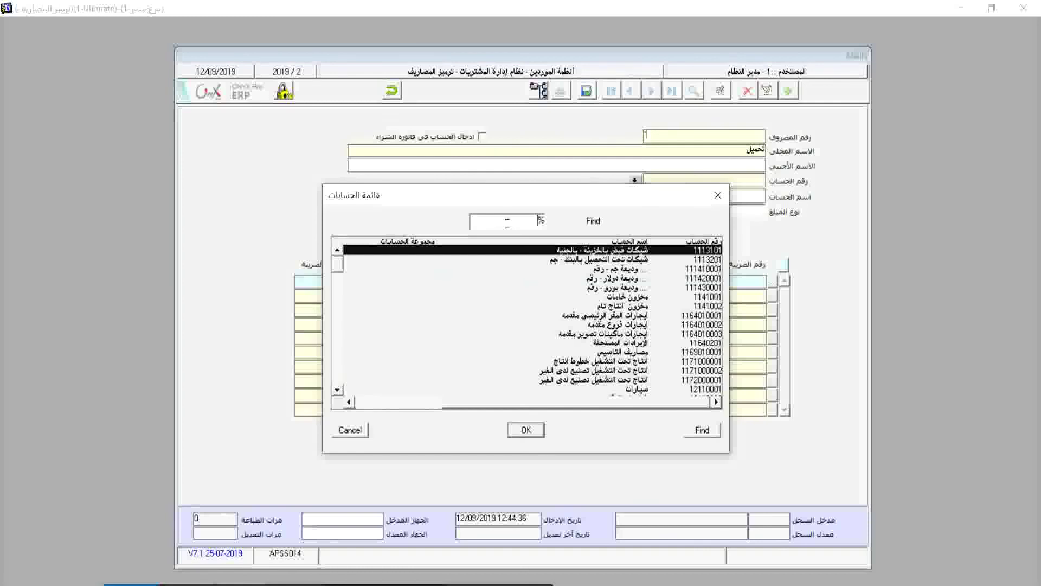
{"action": "type", "text": "تحميل"}
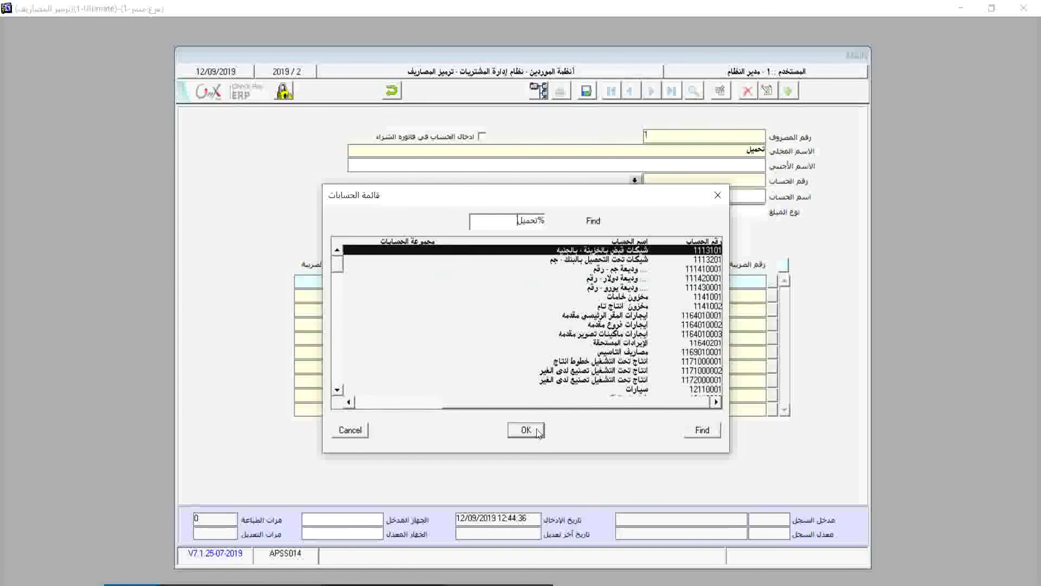
{"action": "left_click", "coordinate": [703, 430]}
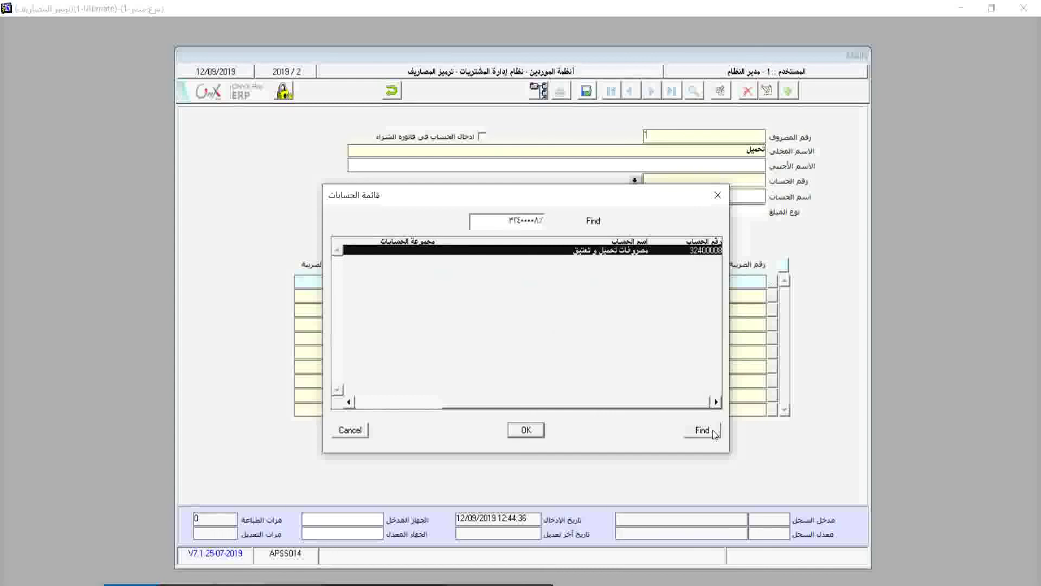
{"action": "left_click", "coordinate": [526, 429]}
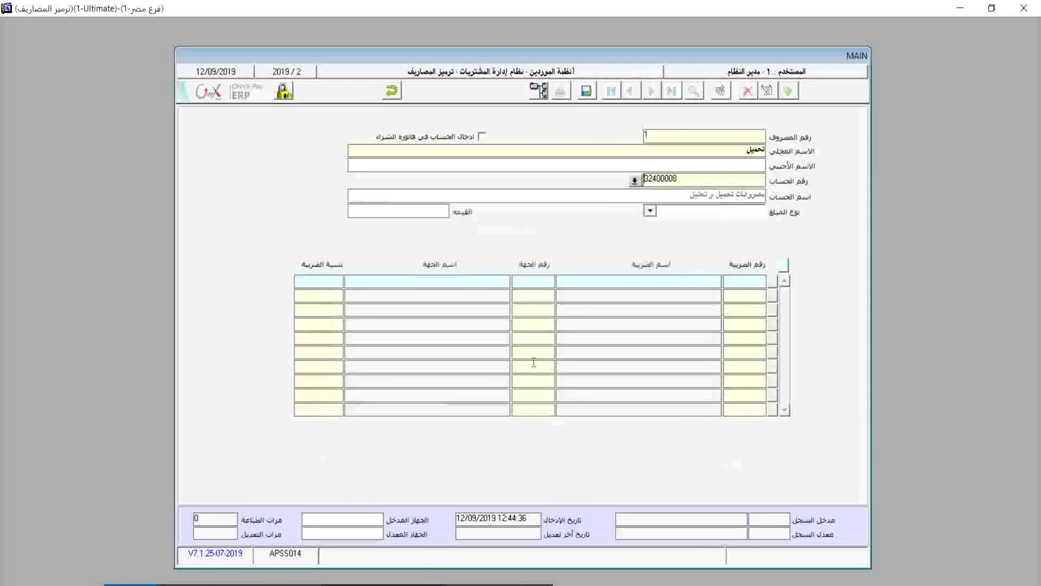
{"action": "left_click", "coordinate": [584, 91]}
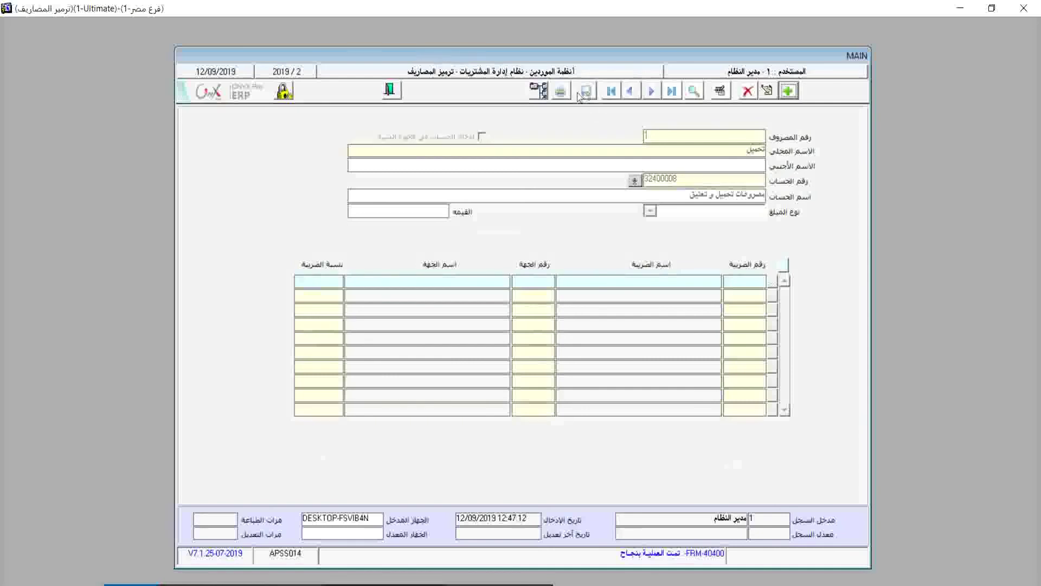
{"action": "left_click", "coordinate": [393, 90]}
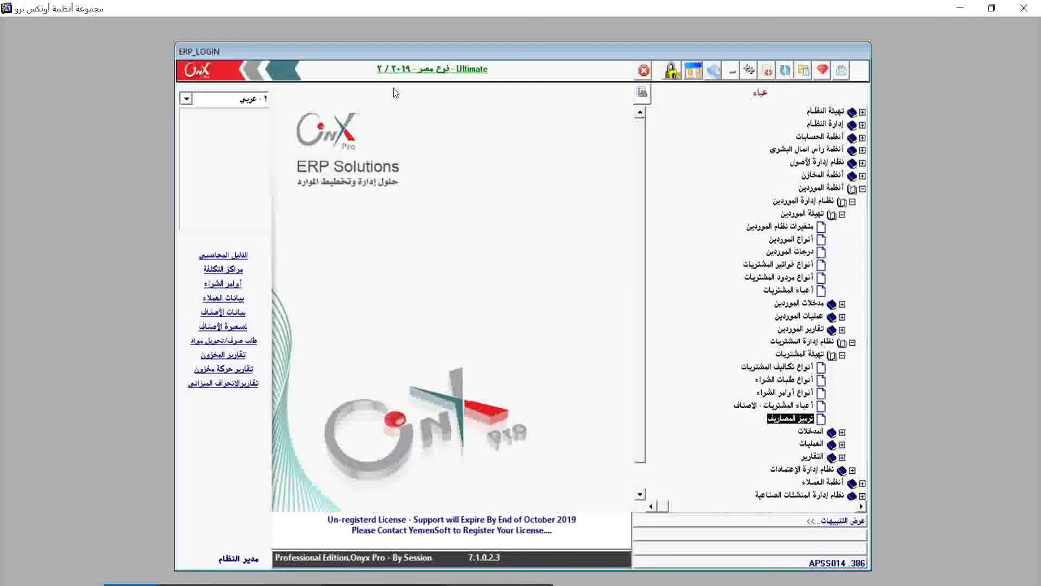